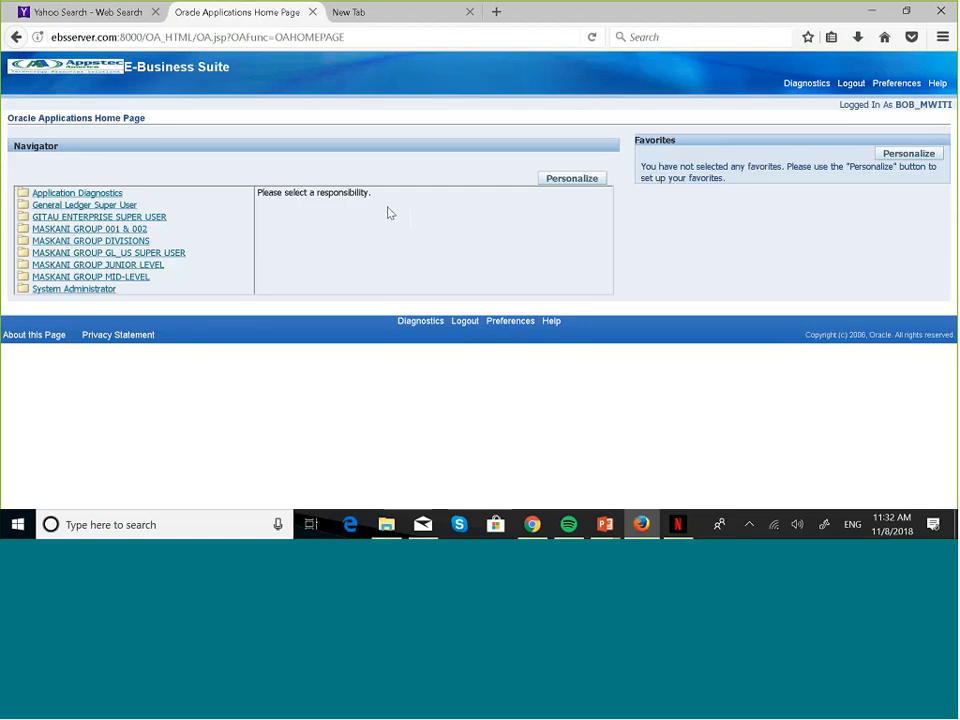
Choose the MASKANI GROUP GL_US SUPER USER responsibility and launch the Units form under the accounts setup.
left_click(180, 253)
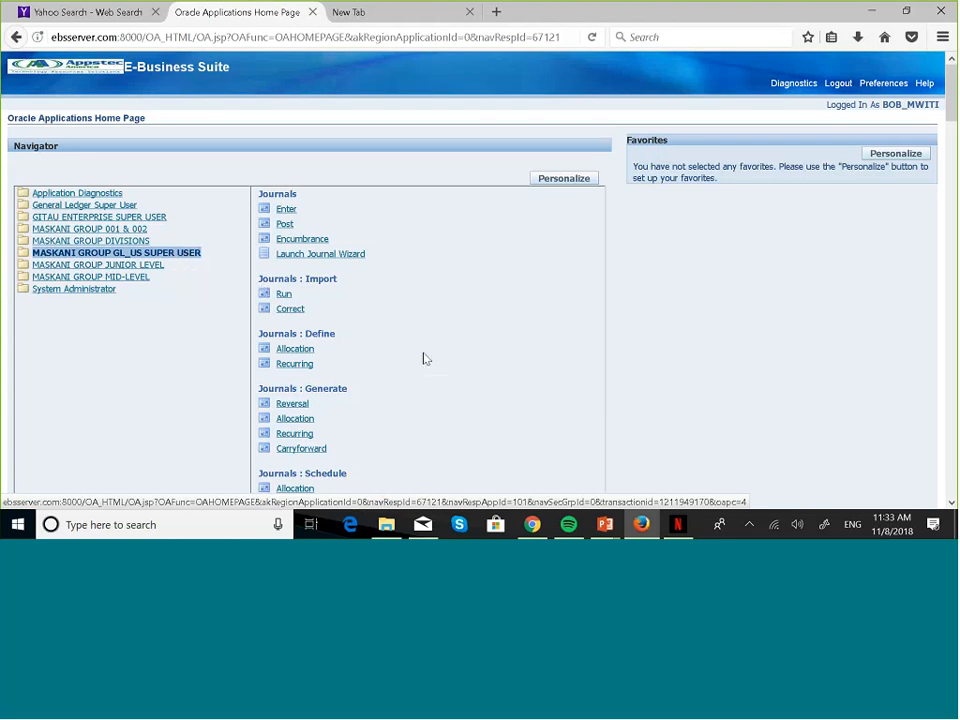
scroll(424, 358, "down", 5)
scroll(424, 358, "down", 12)
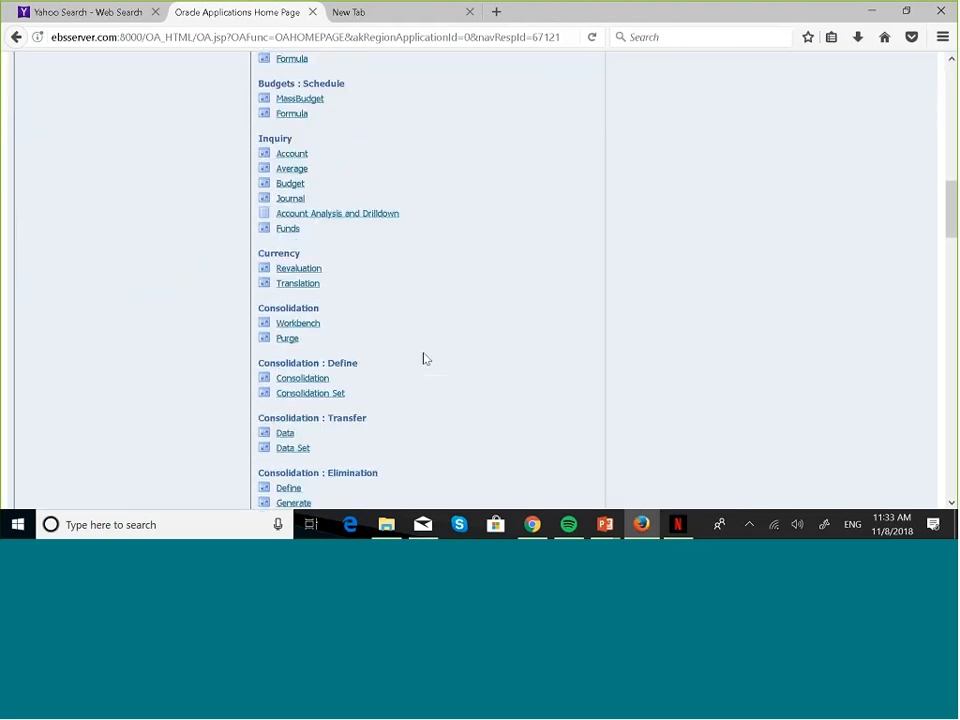
scroll(424, 358, "down", 20)
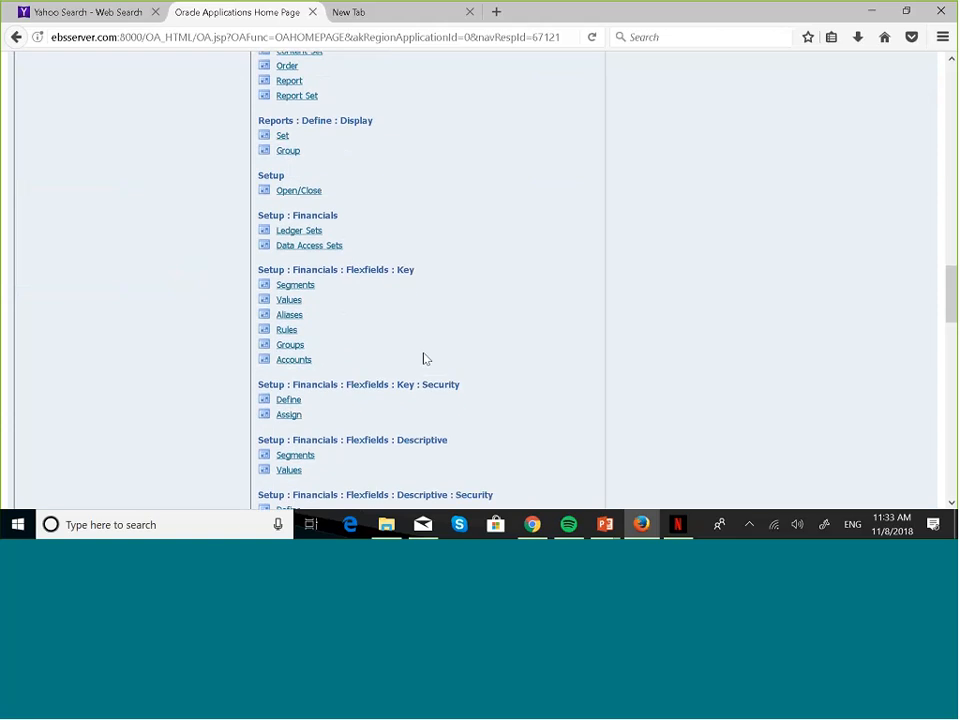
scroll(424, 358, "down", 2)
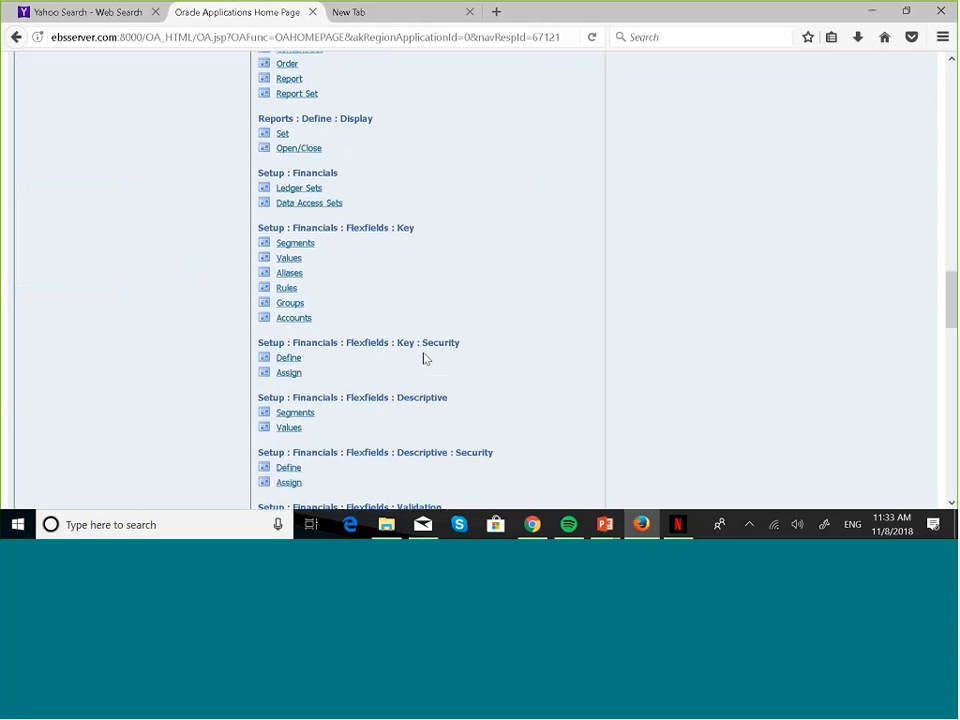
scroll(424, 358, "up", 3)
scroll(424, 353, "up", 2)
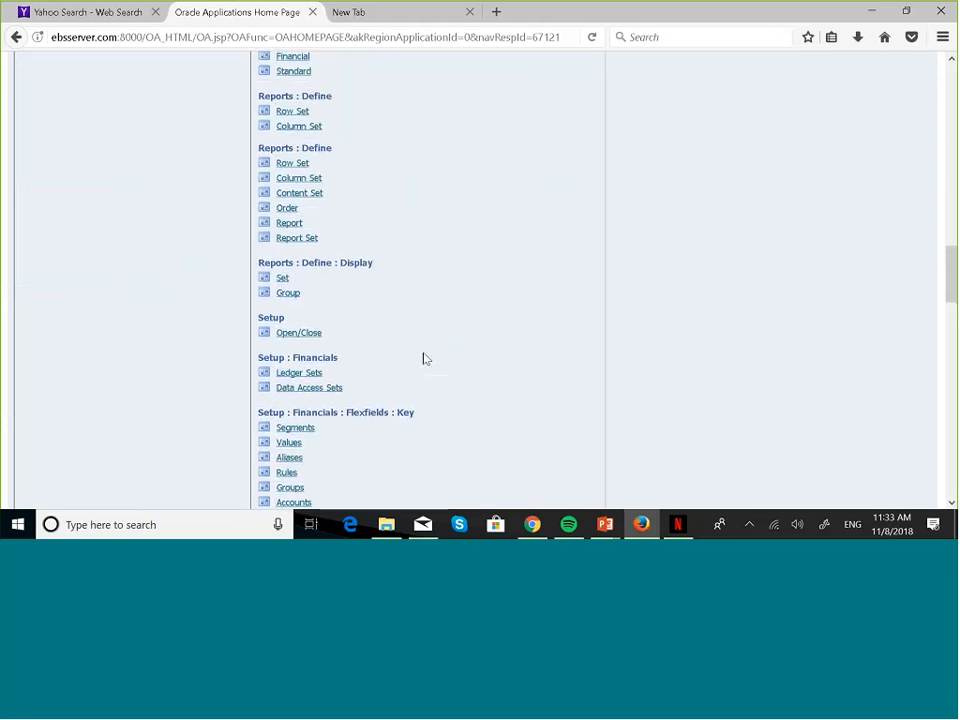
scroll(424, 358, "down", 2)
scroll(424, 358, "down", 2)
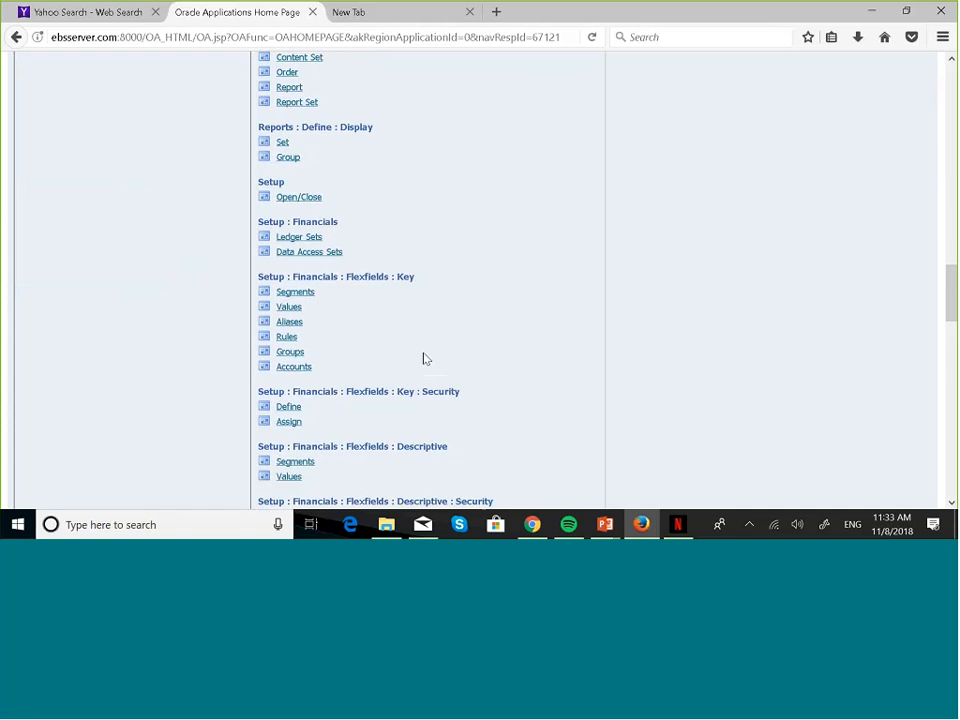
scroll(424, 358, "down", 2)
scroll(424, 358, "down", 3)
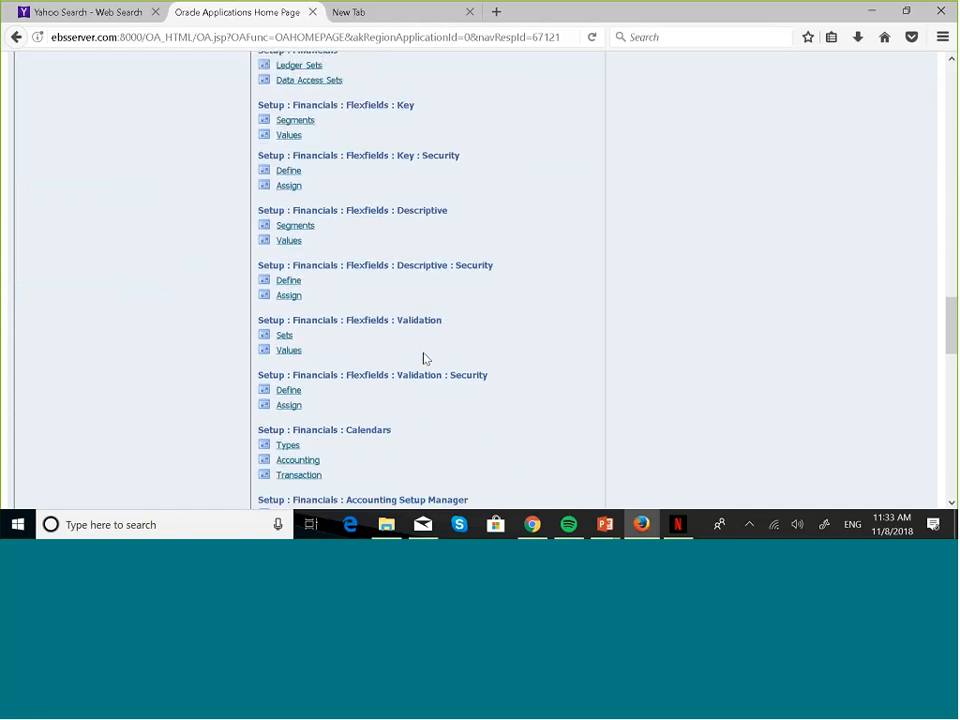
scroll(424, 358, "down", 3)
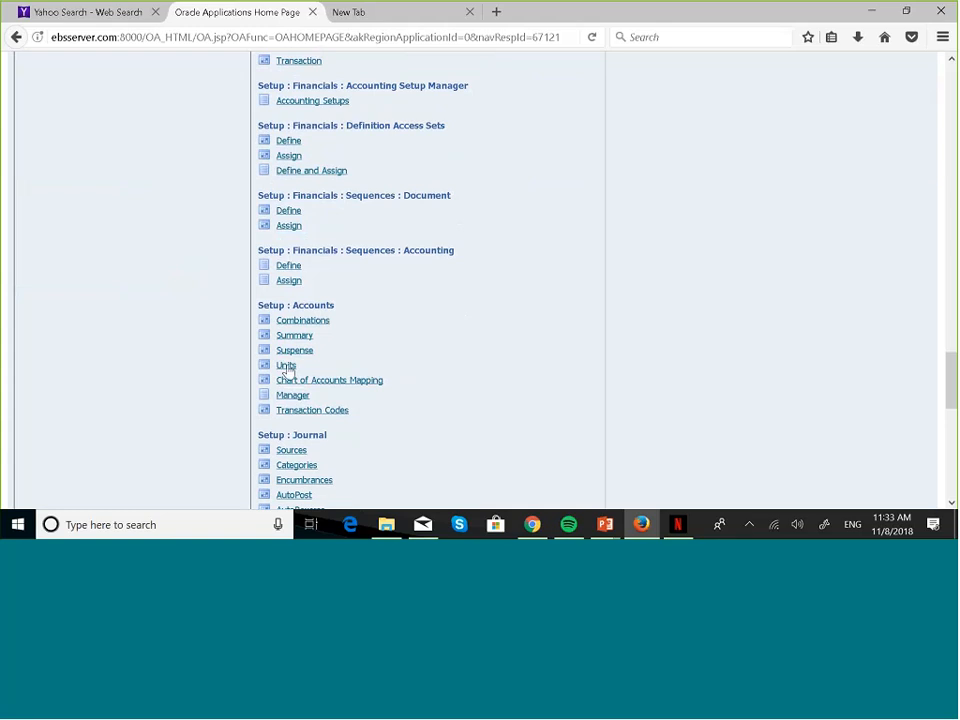
left_click(286, 365)
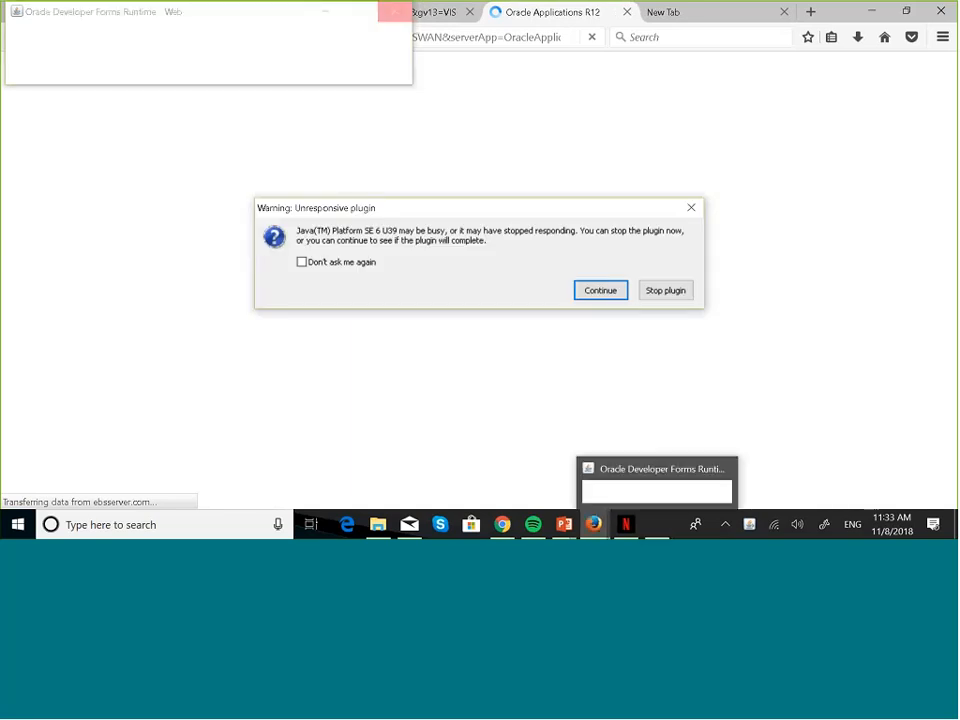
Dismiss the unresponsive plugin warning, force the hung Java forms program to close and cancel the problem report.
left_click(691, 209)
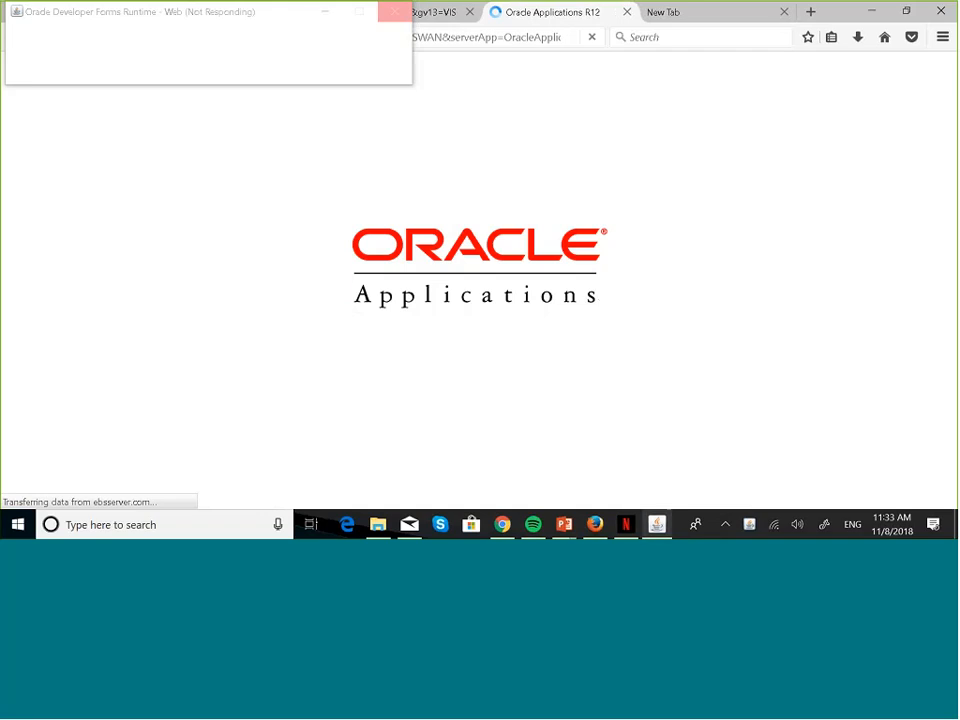
mouse_move(656, 524)
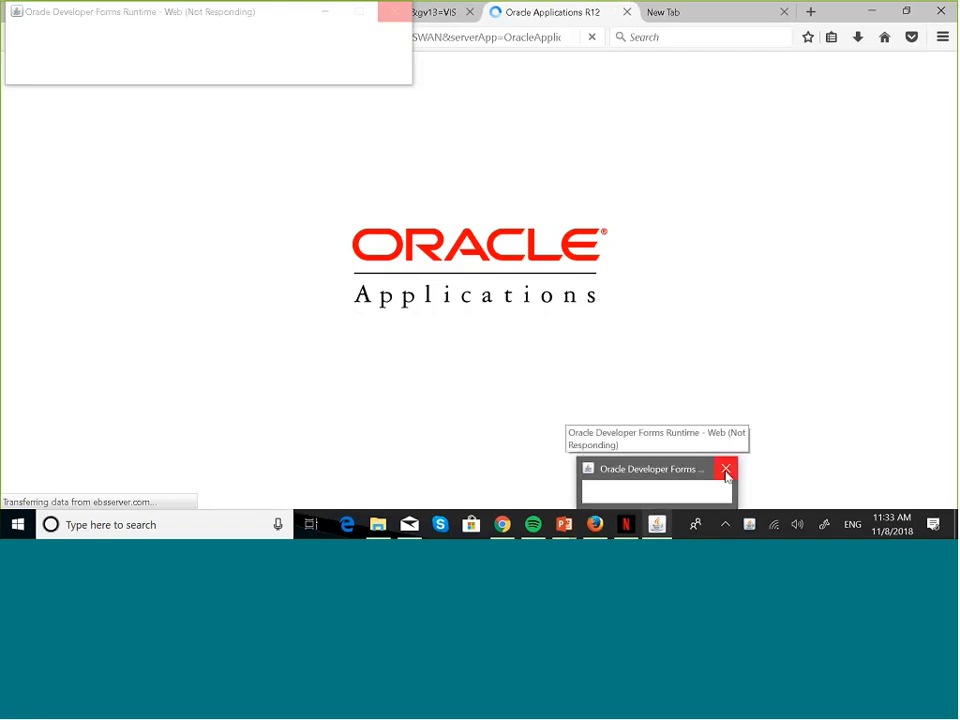
left_click(726, 470)
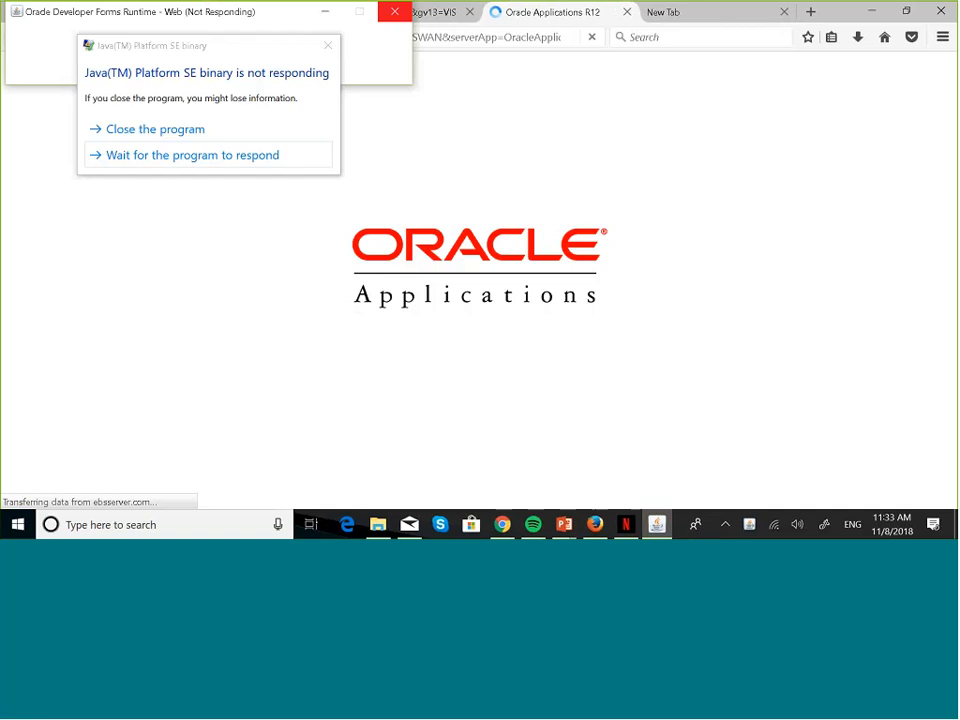
left_click(195, 131)
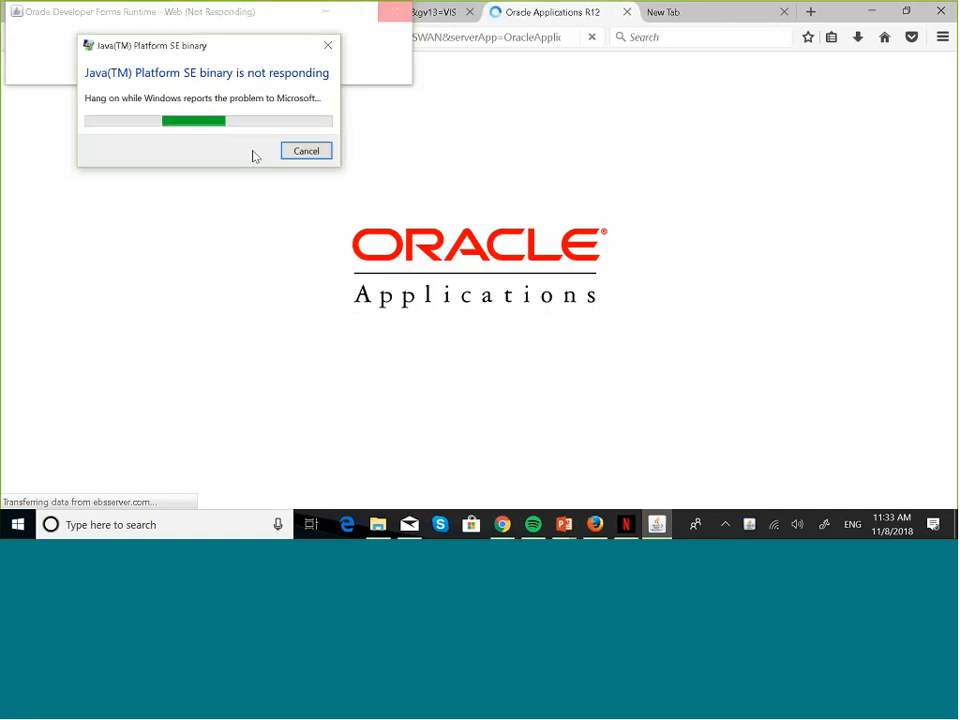
left_click(303, 152)
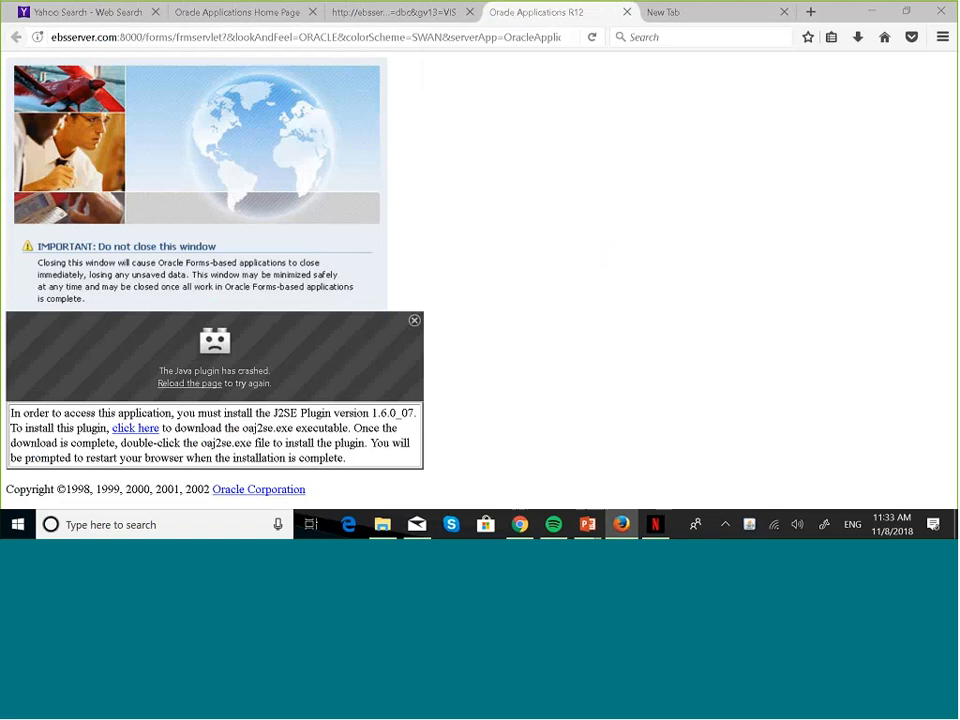
Relaunch the Units form from the applications home page, query all statistical units of measure, and close the form after reviewing them.
left_click(261, 8)
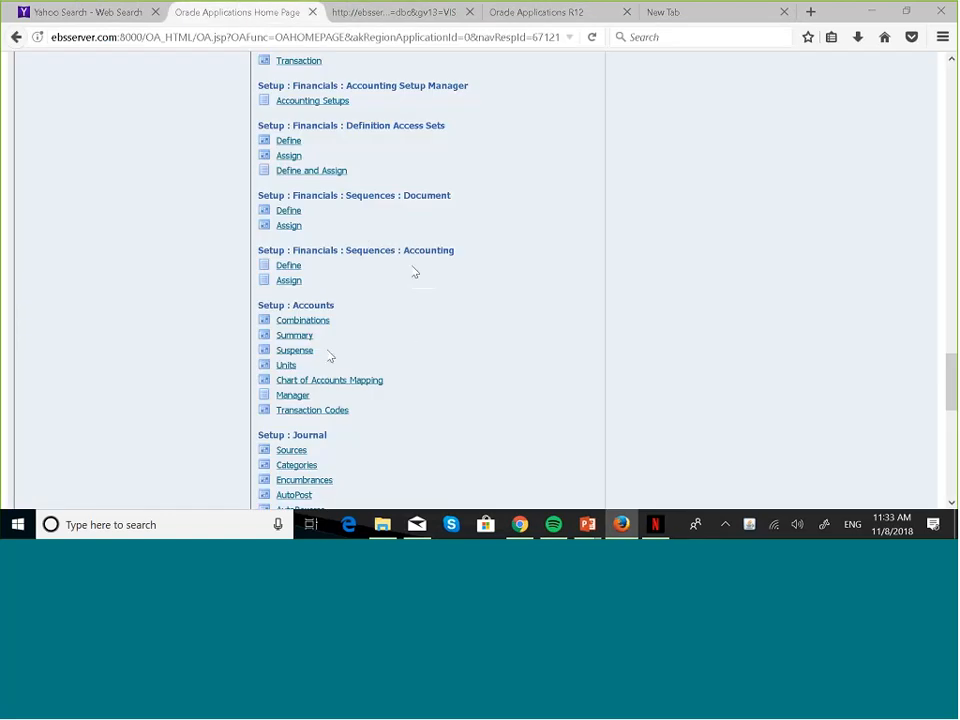
left_click(287, 367)
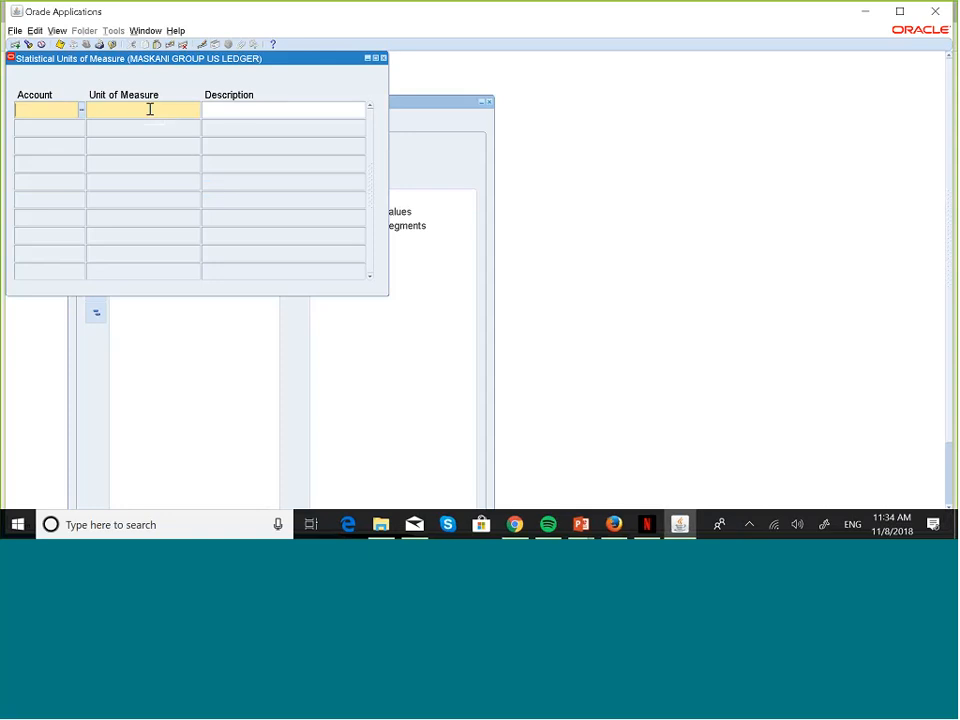
key("ctrl+F11")
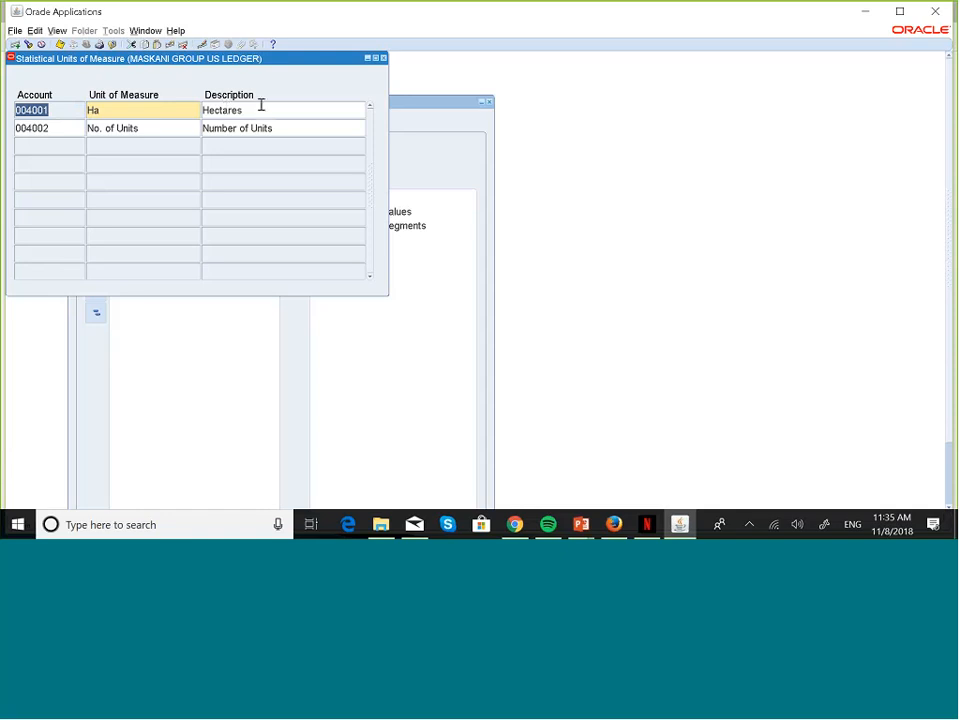
left_click(383, 58)
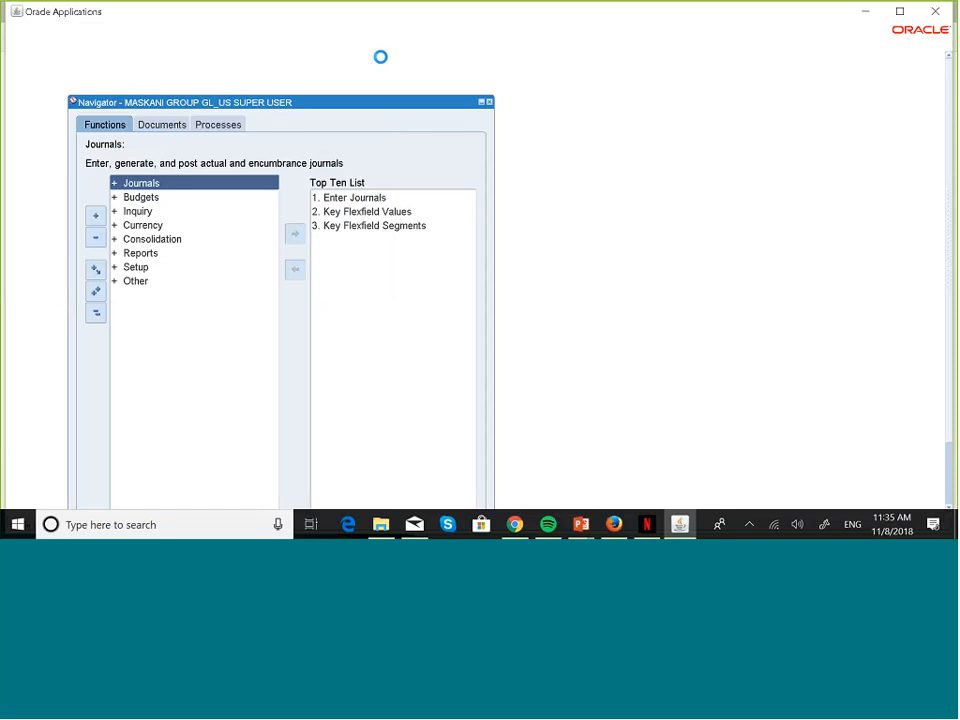
Open Enter Journals for the MASKANI GROUP US ledger and start a new journal.
left_click(353, 200)
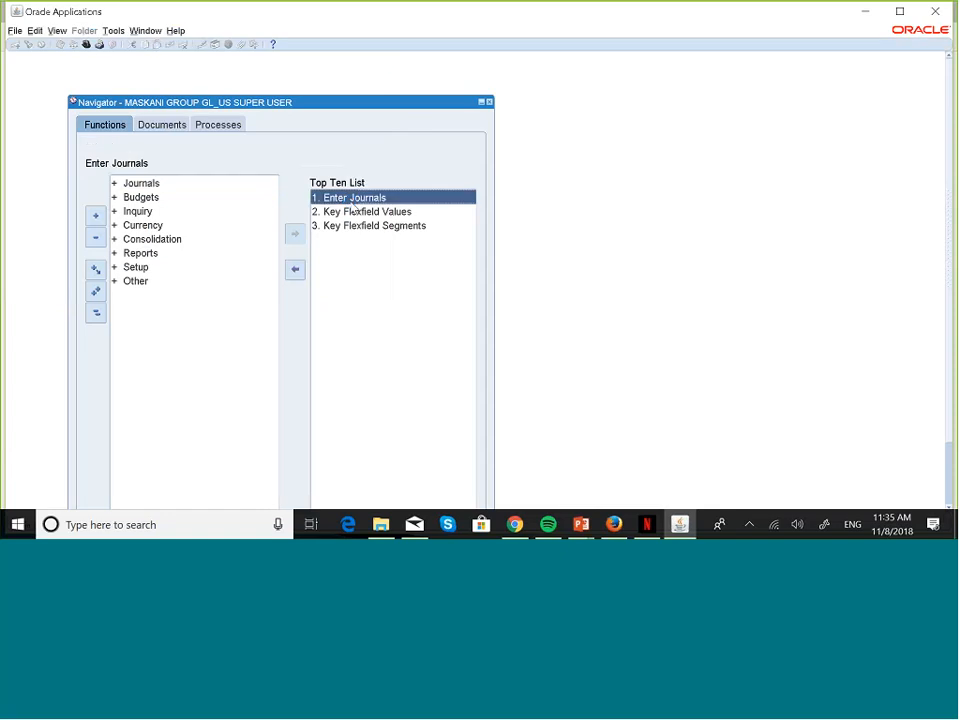
double_click(353, 200)
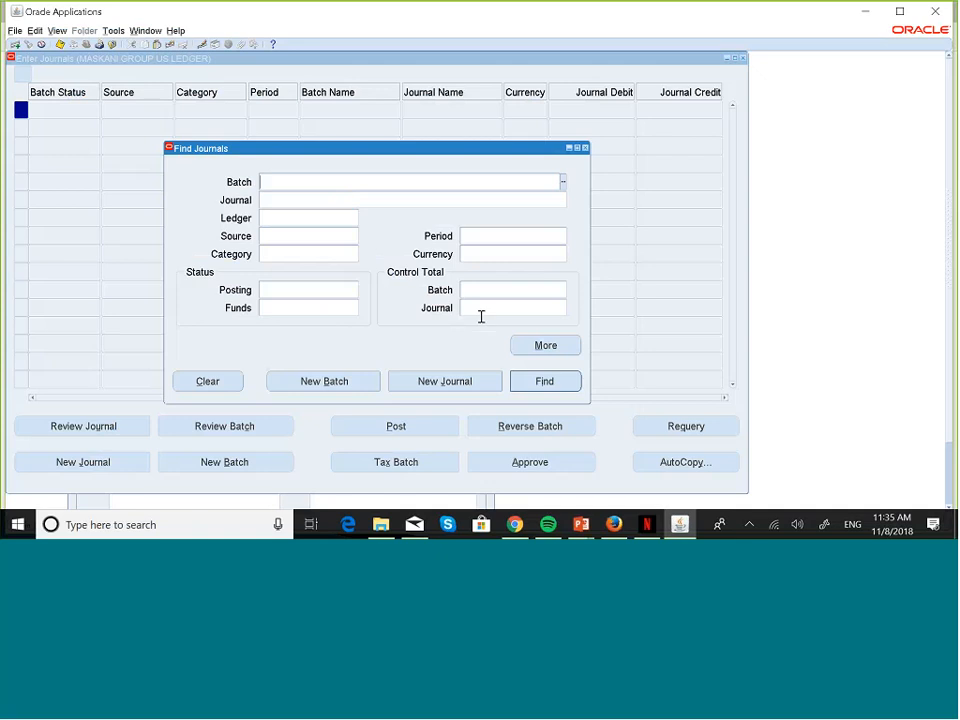
left_click(458, 382)
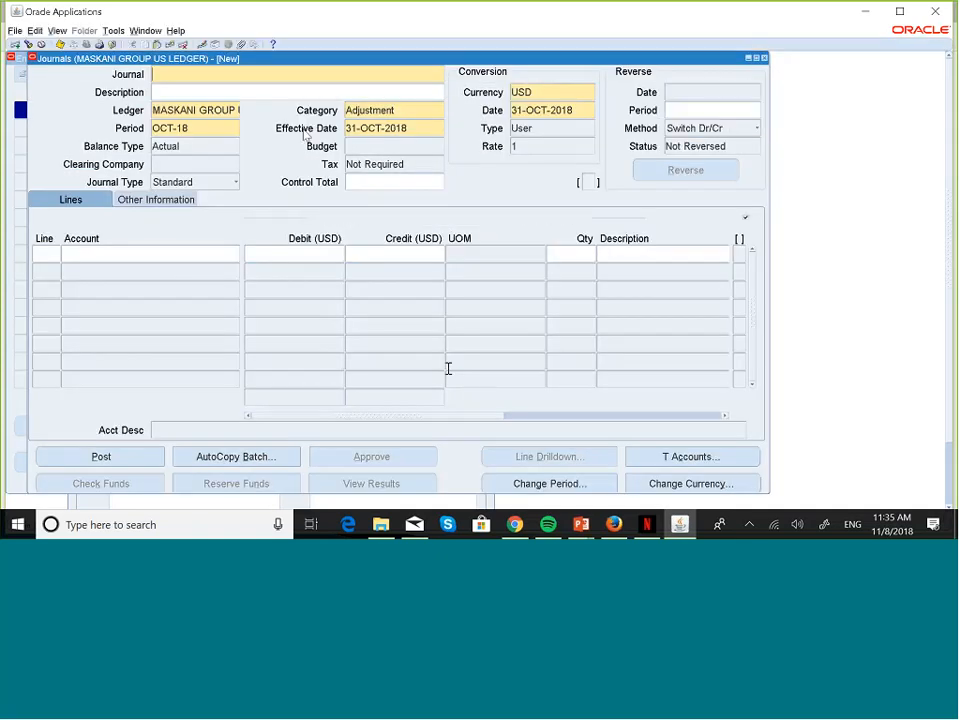
Name the journal "FSG Report for STAT Amounts".
type("F")
key("Caps_Lock")
type("SG rE")
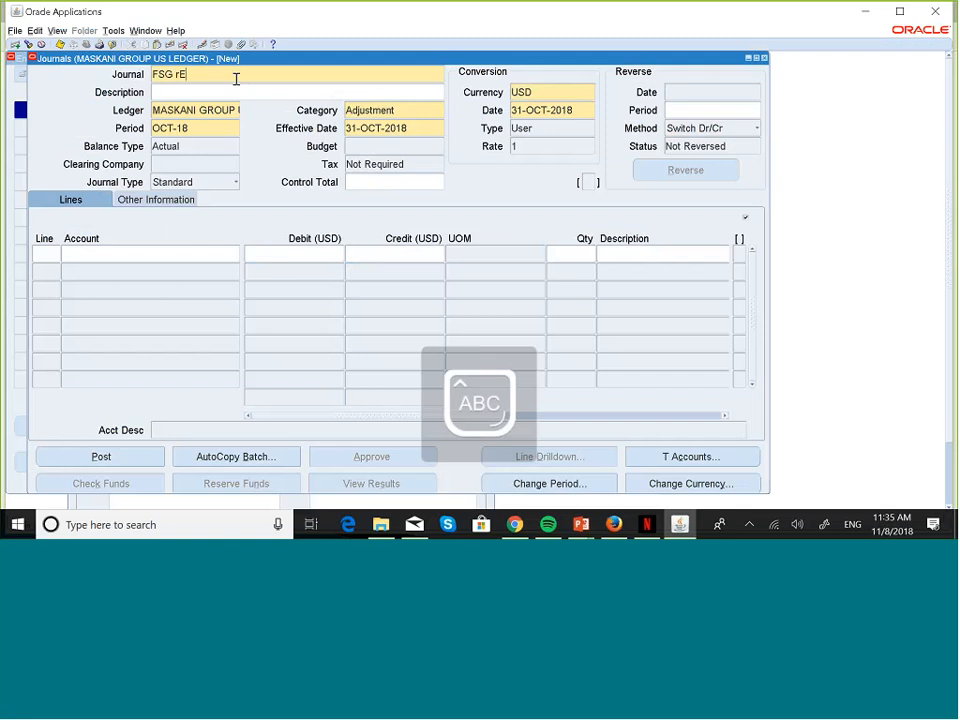
key("BackSpace")
key("BackSpace")
type("R")
key("Caps_Lock")
type("eport for")
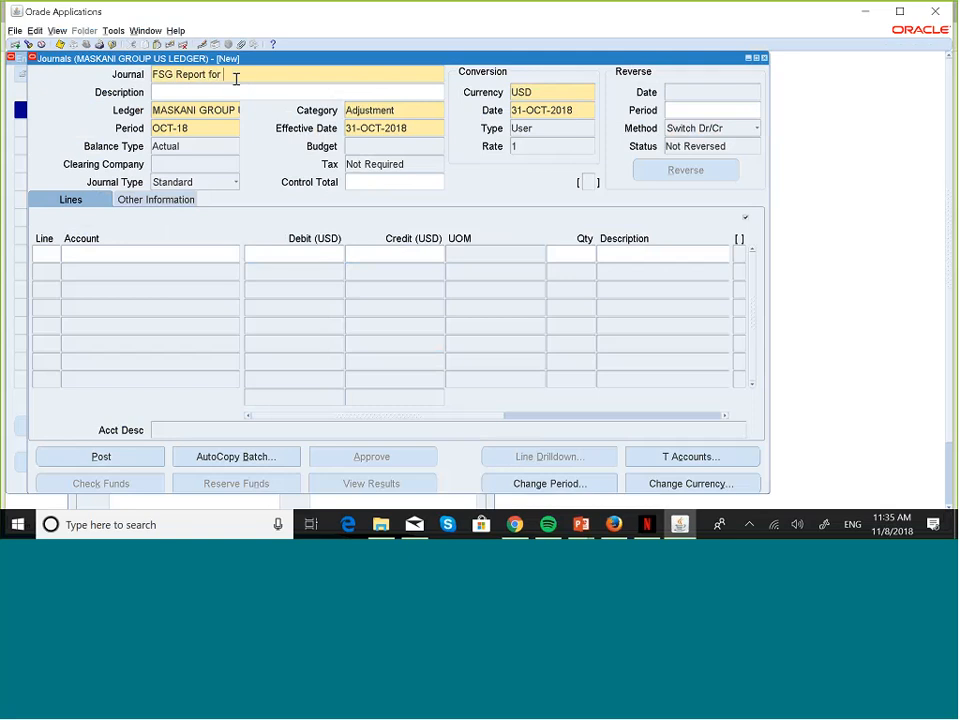
key("Caps_Lock")
type("STAT")
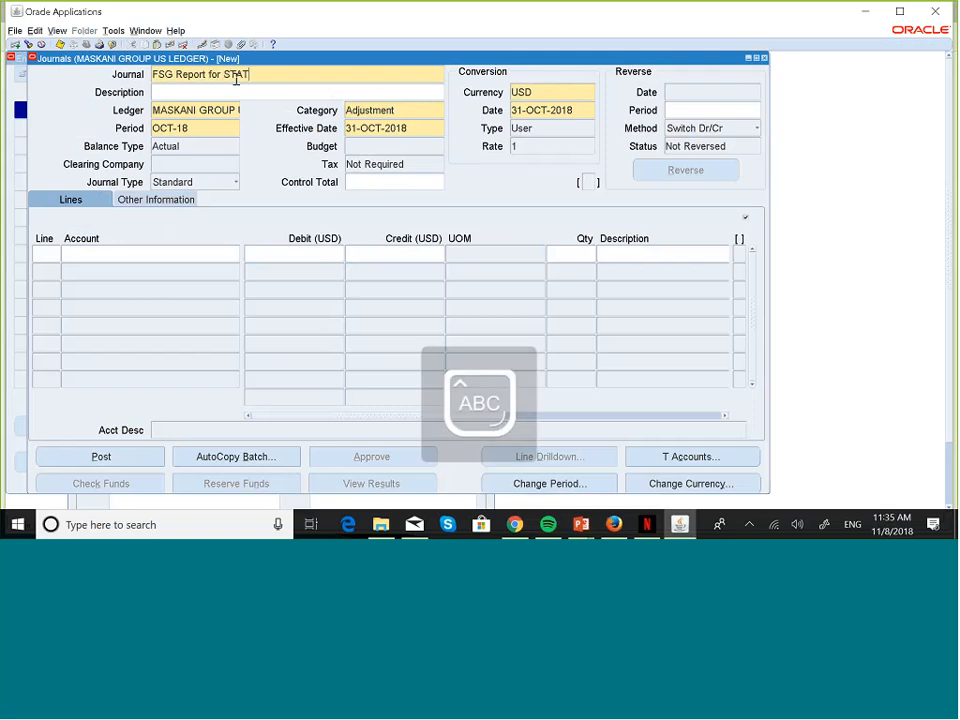
type(" A")
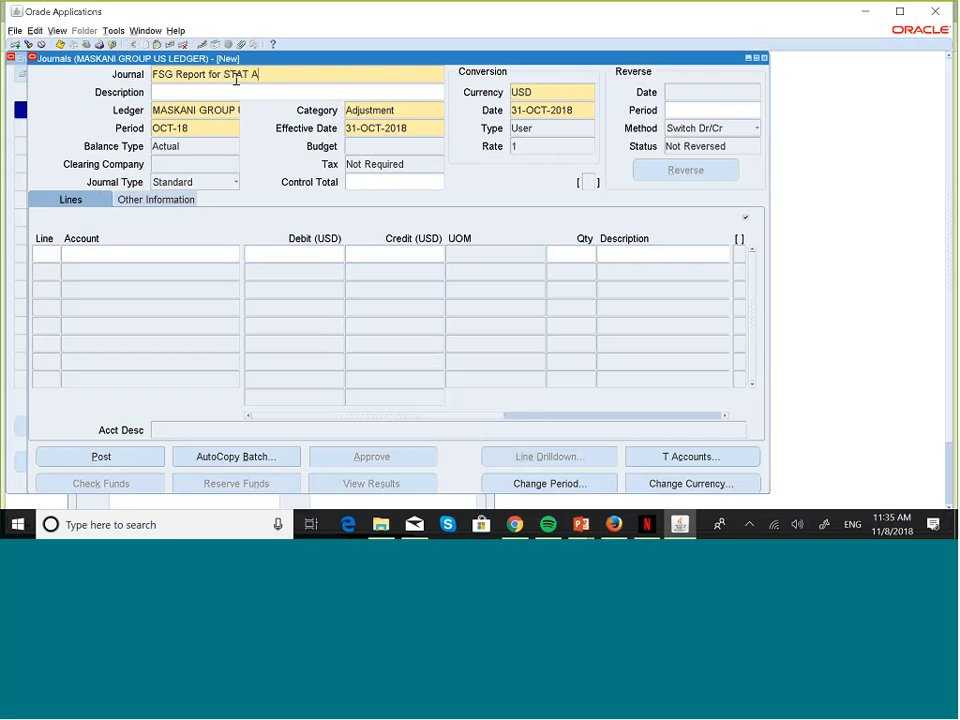
key("Caps_Lock")
type("mounts")
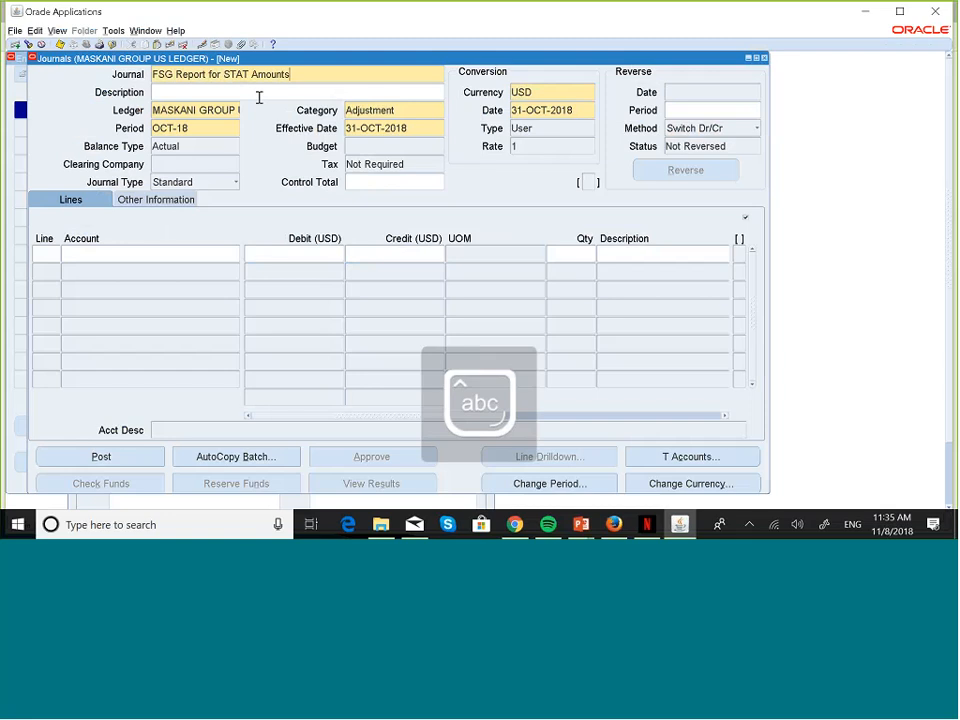
Copy the journal name "FSG Report for STAT Amounts" into the journal's description.
left_click(260, 95)
left_click(311, 74)
key("ctrl+c")
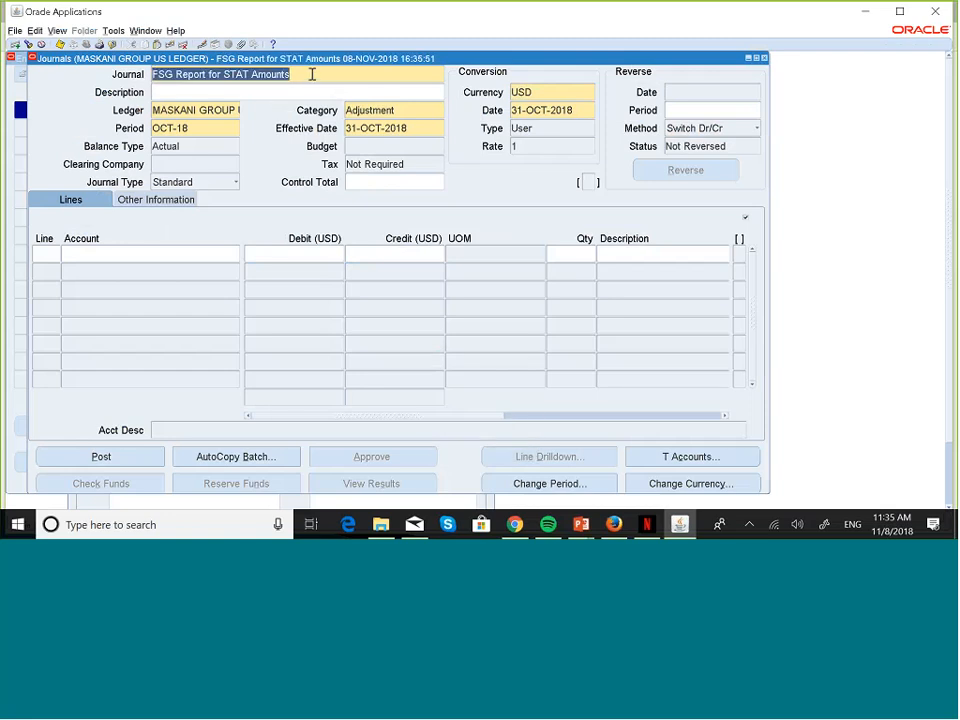
left_click(292, 91)
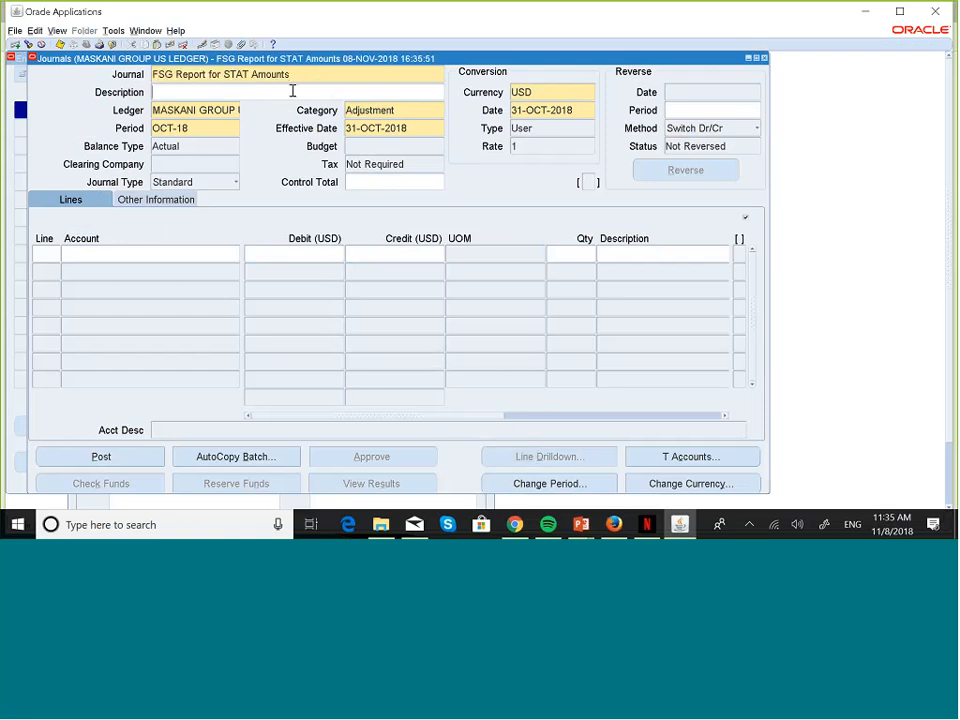
key("ctrl+v")
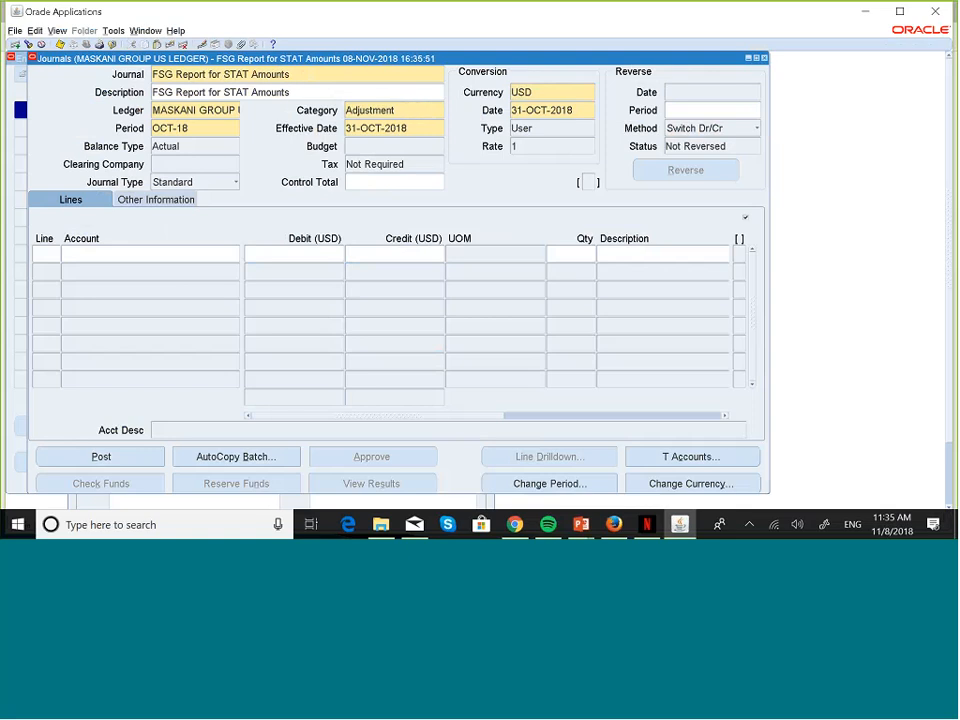
Start the journal's first line and set the company segment of its account combination to 001.
left_click(49, 253)
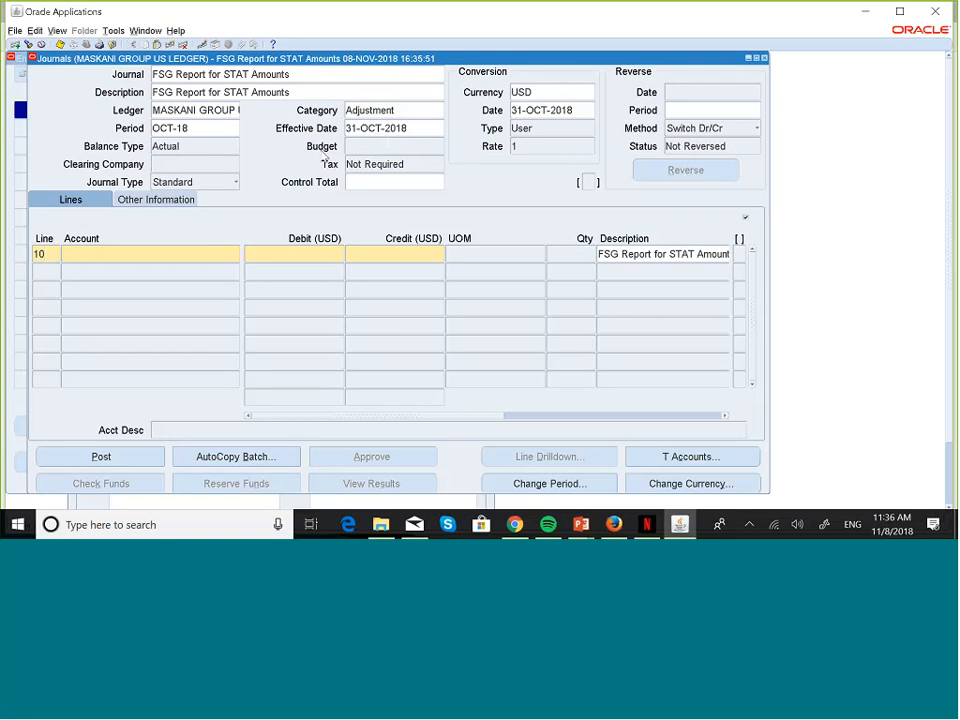
left_click(100, 253)
left_click(236, 256)
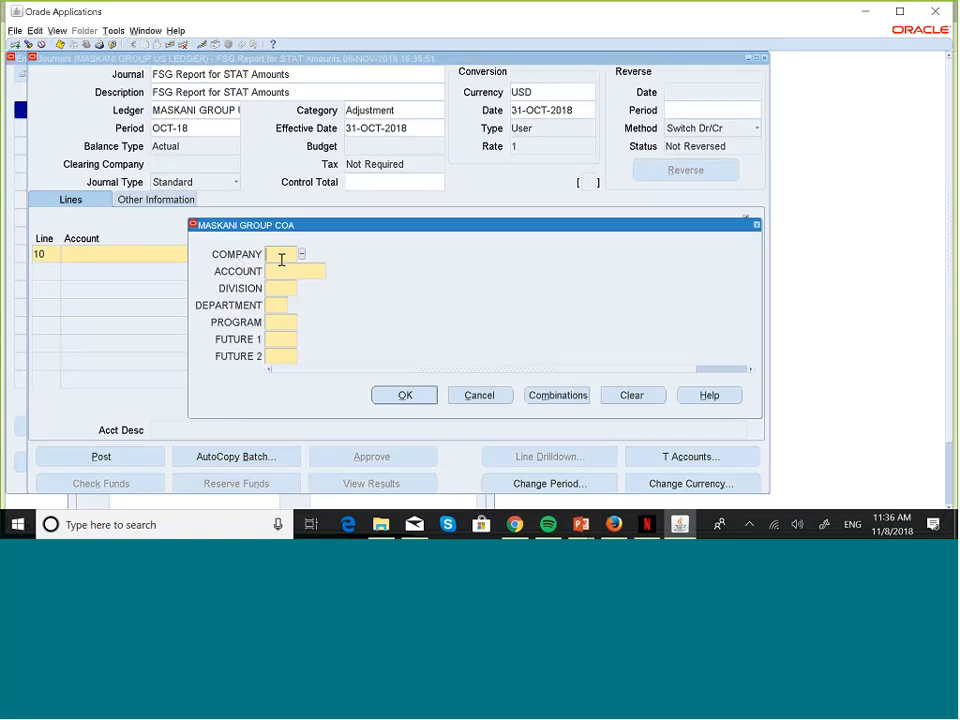
type("001")
key("Tab")
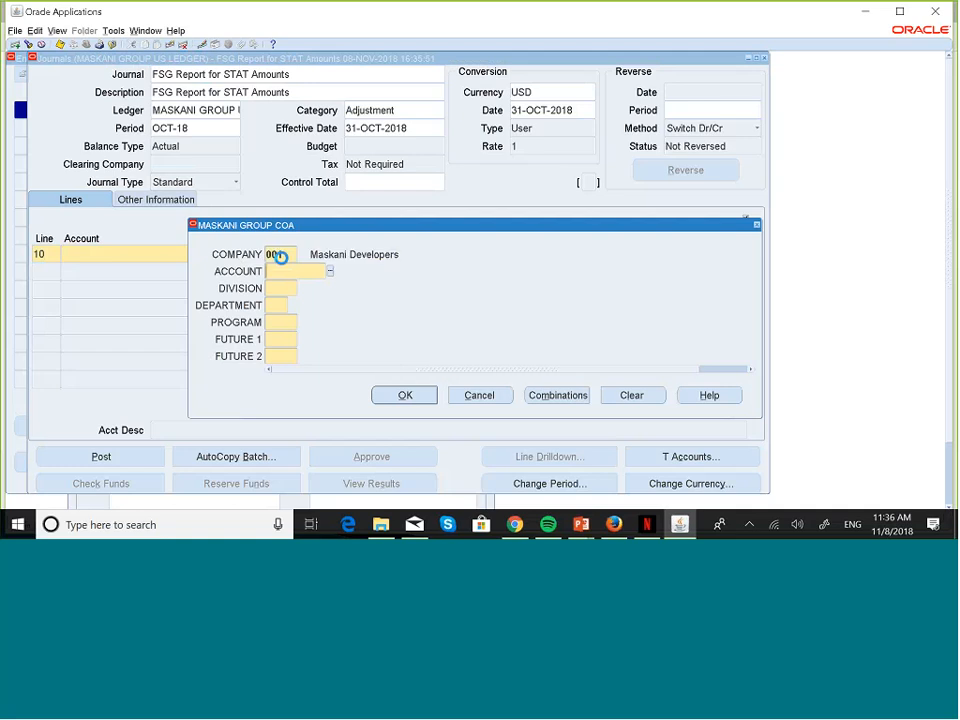
Set the first line's account segment to 004001 Land Sales and its division to 100 Industrial Plants.
left_click(330, 271)
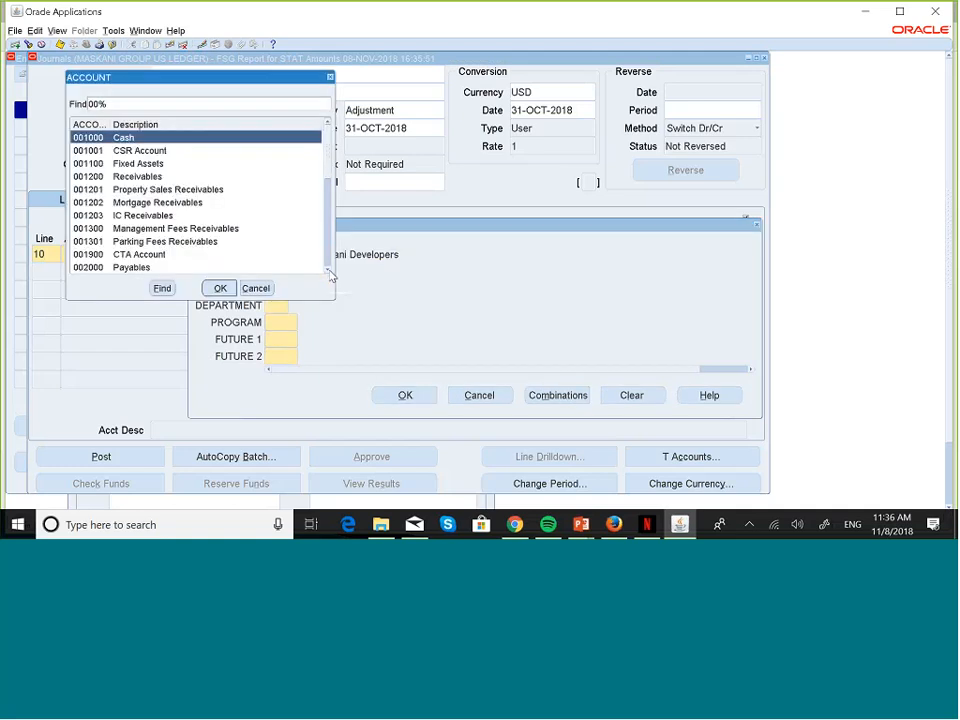
scroll(329, 271, "down", 5)
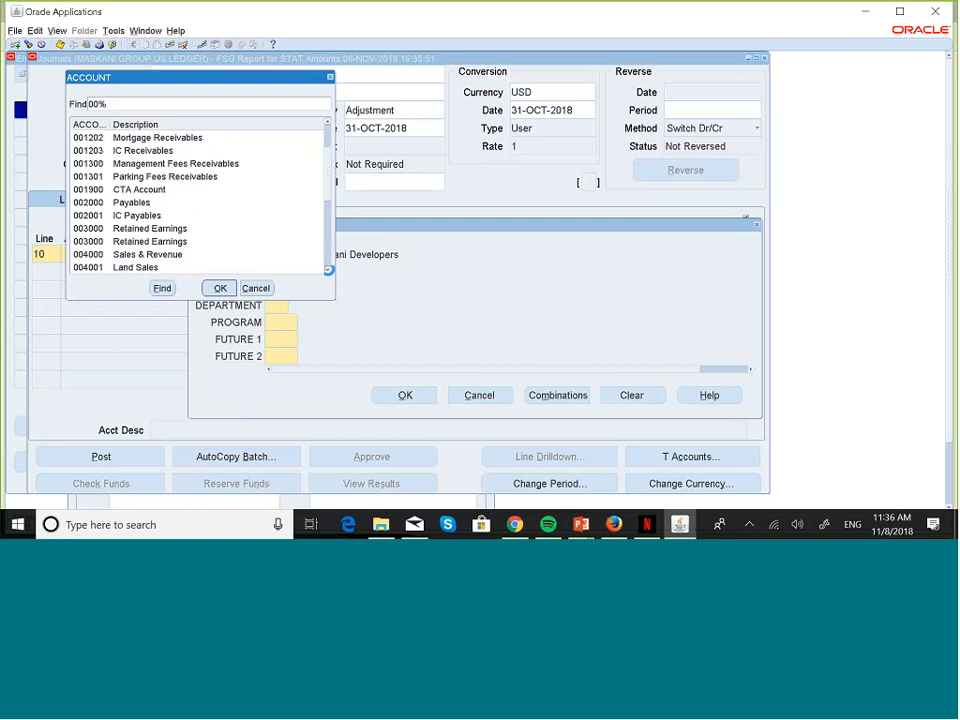
left_click(329, 271)
left_click(139, 242)
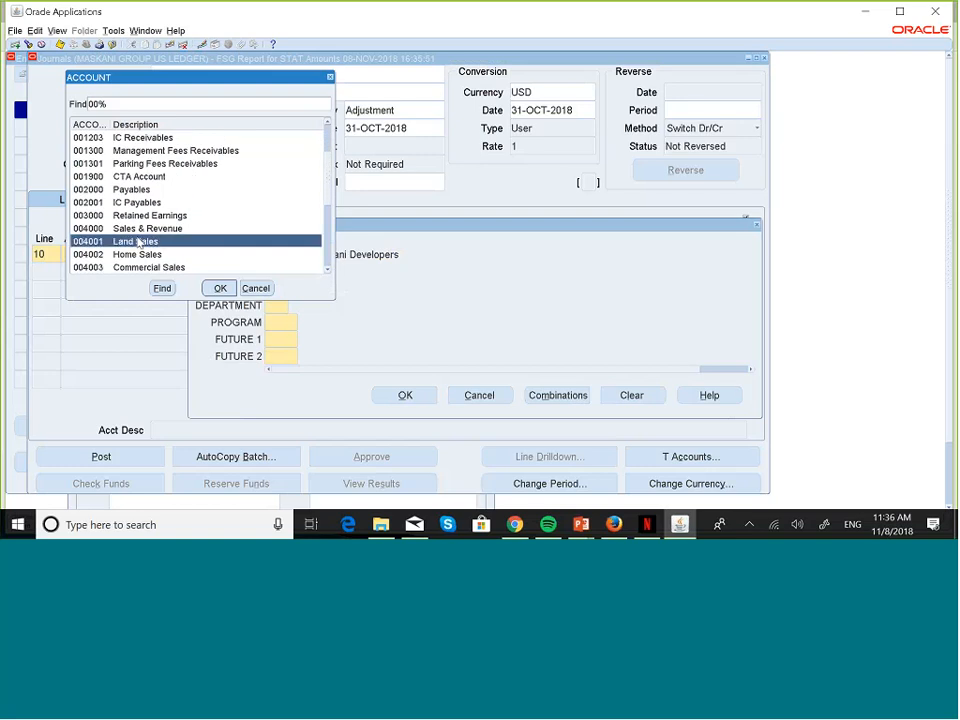
left_click(220, 288)
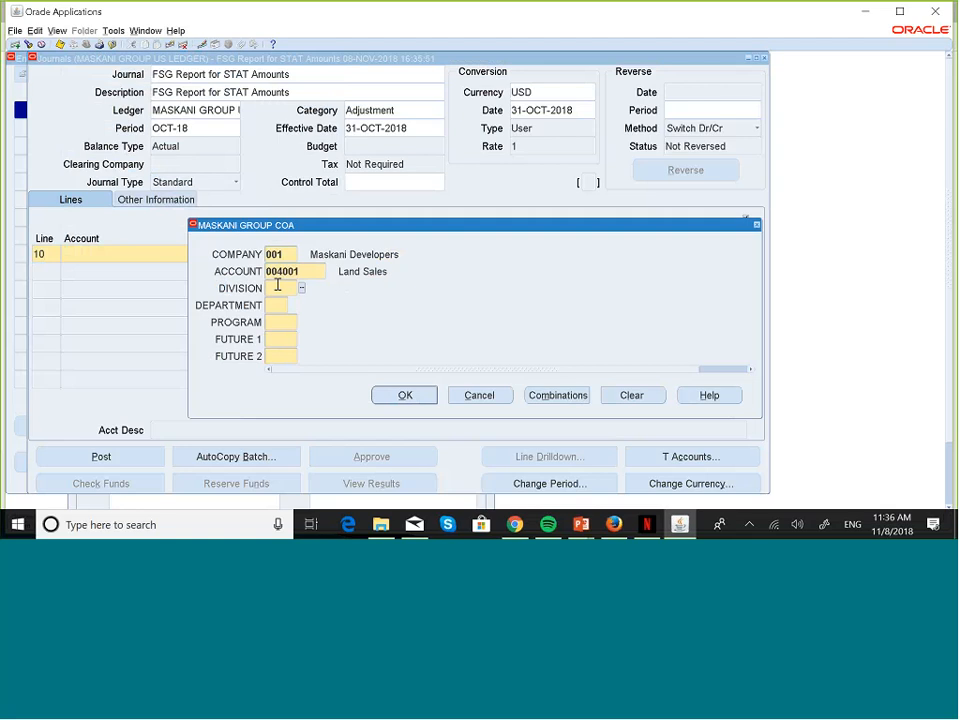
left_click(302, 289)
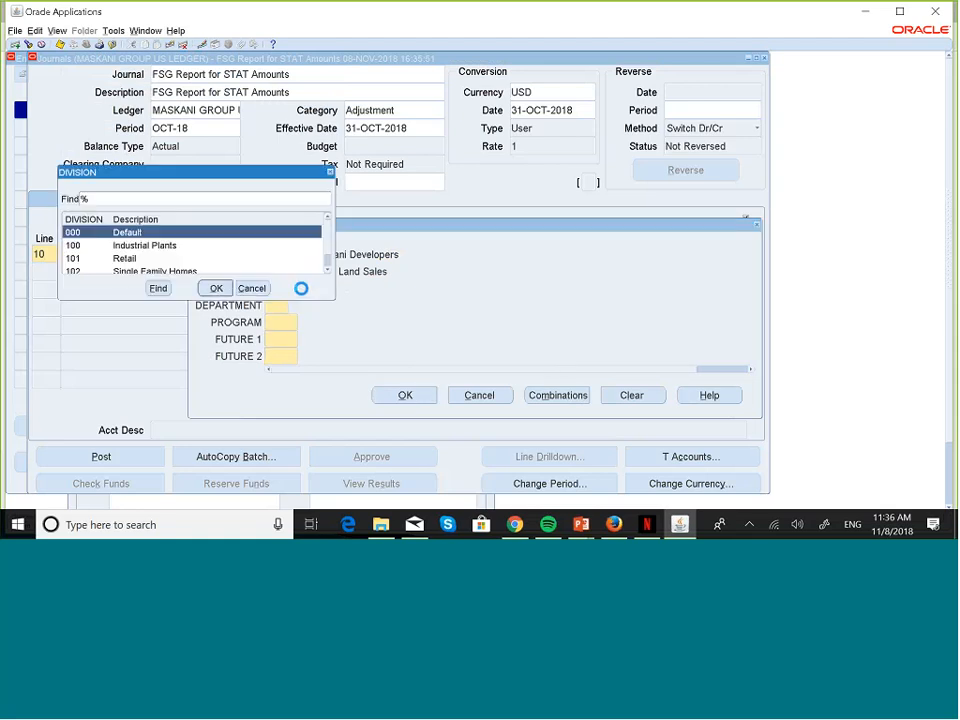
left_click(161, 248)
left_click(216, 288)
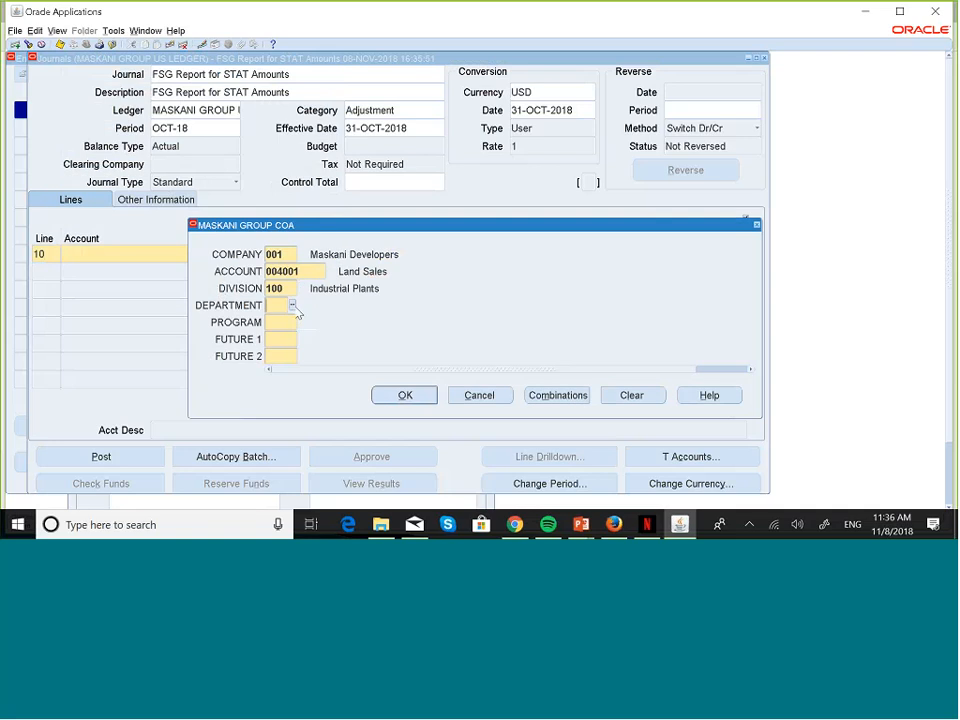
Complete the first line's account combination with department 00 and program, future 1 and future 2 set to 000.
type("00")
key("Tab")
type("00")
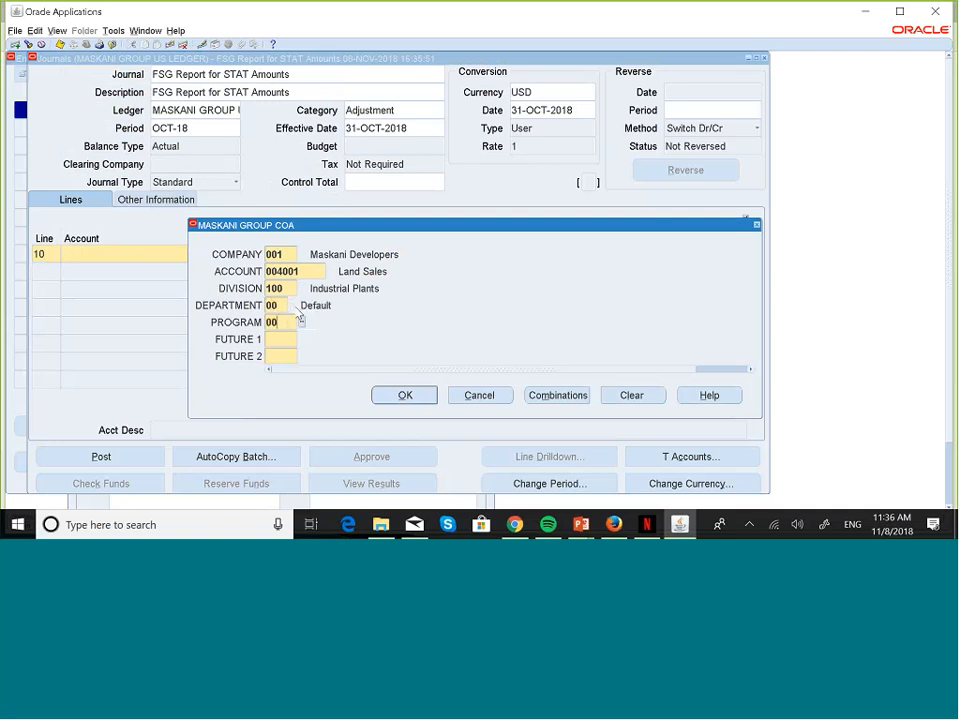
type("0")
key("Tab")
type("000")
key("Tab")
type("00")
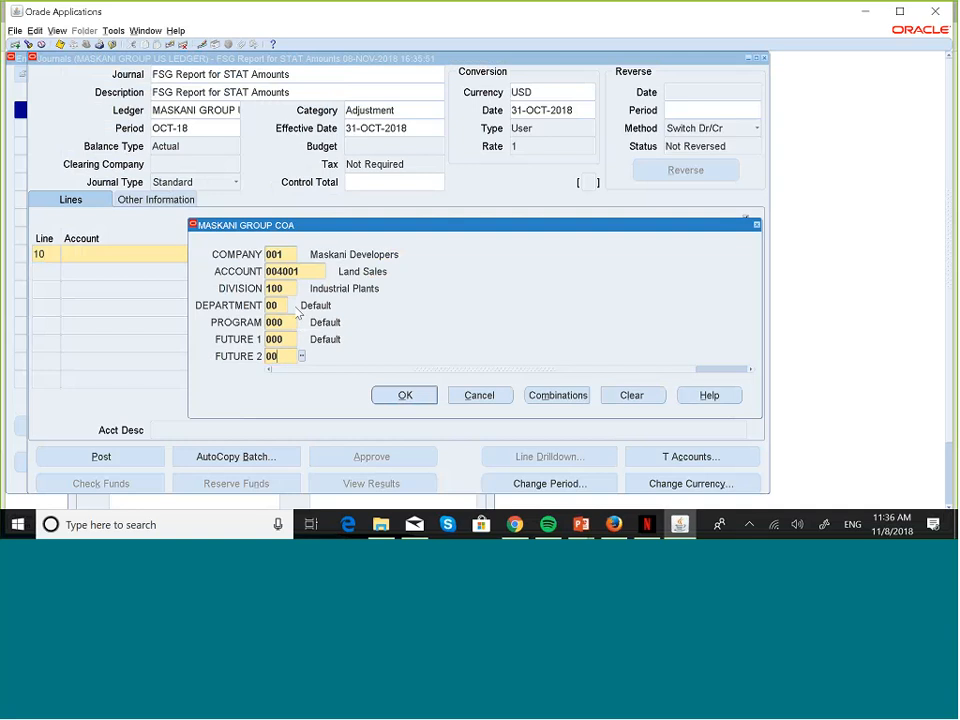
type("0")
left_click(394, 398)
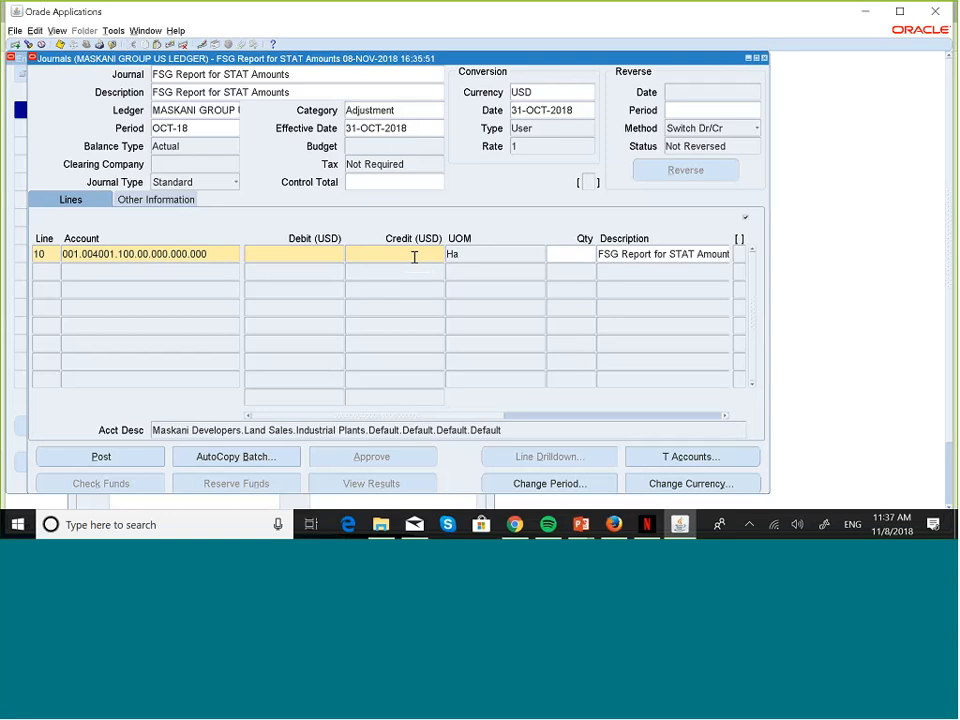
Enter a credit of 1000 USD and a quantity of 5 on the Land Sales line.
type("1000")
left_click(568, 253)
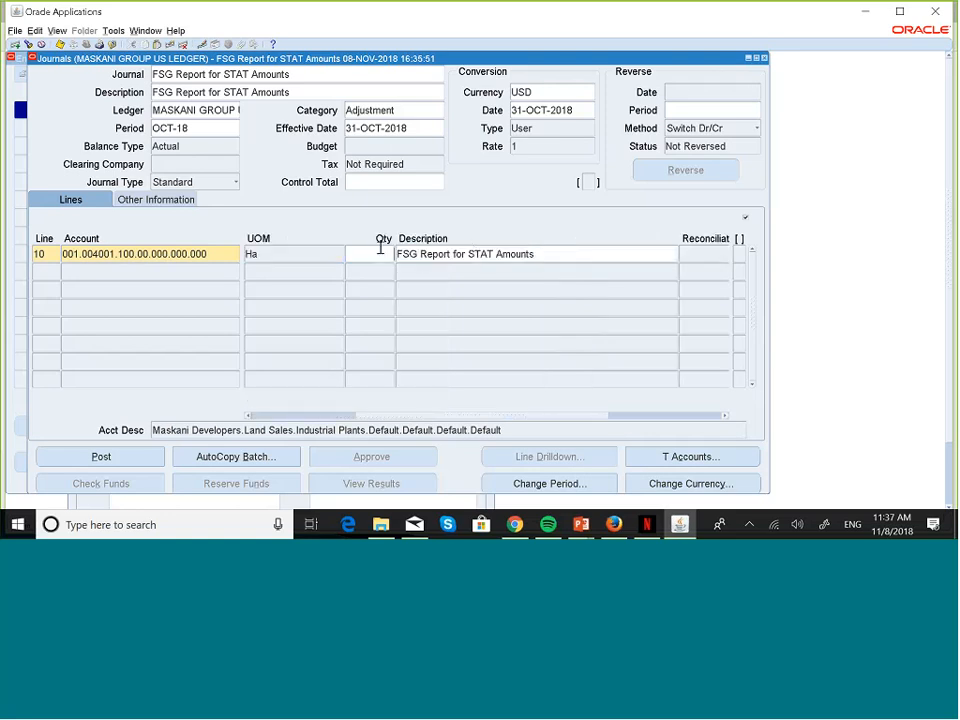
left_click(381, 256)
type("5")
Add journal line 20 and set its account segment to 001000 Cash.
left_click(45, 270)
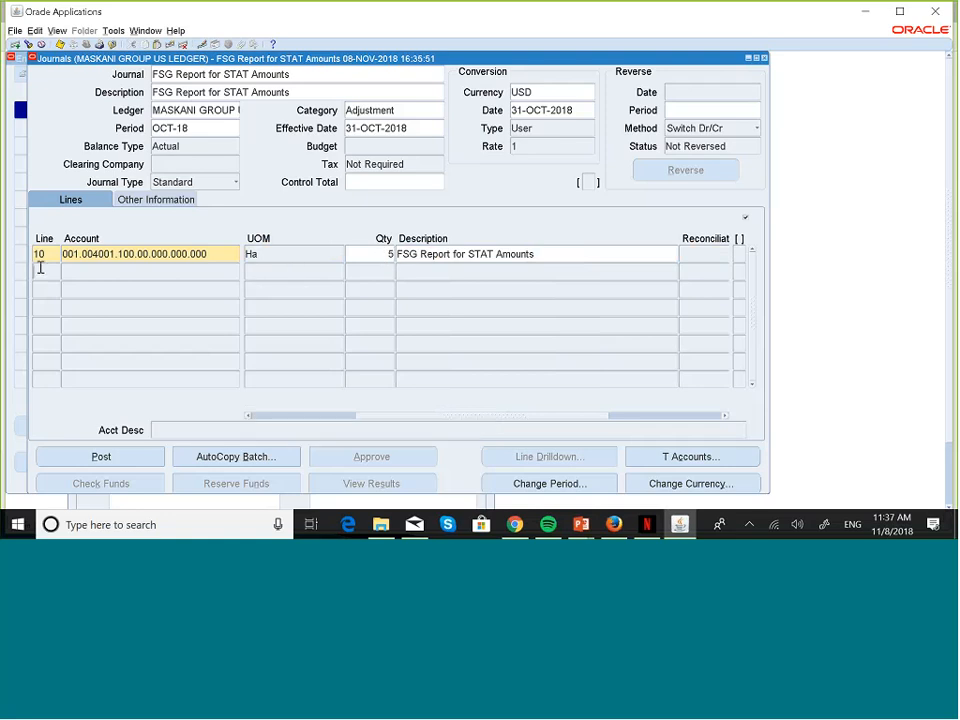
left_click(99, 270)
left_click(236, 271)
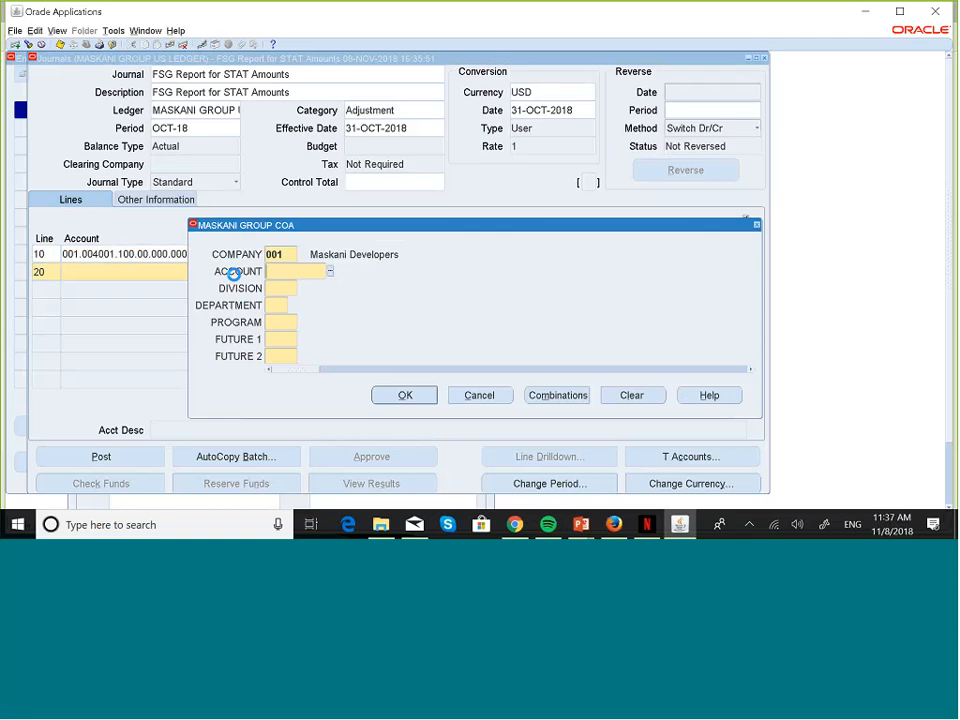
left_click(330, 272)
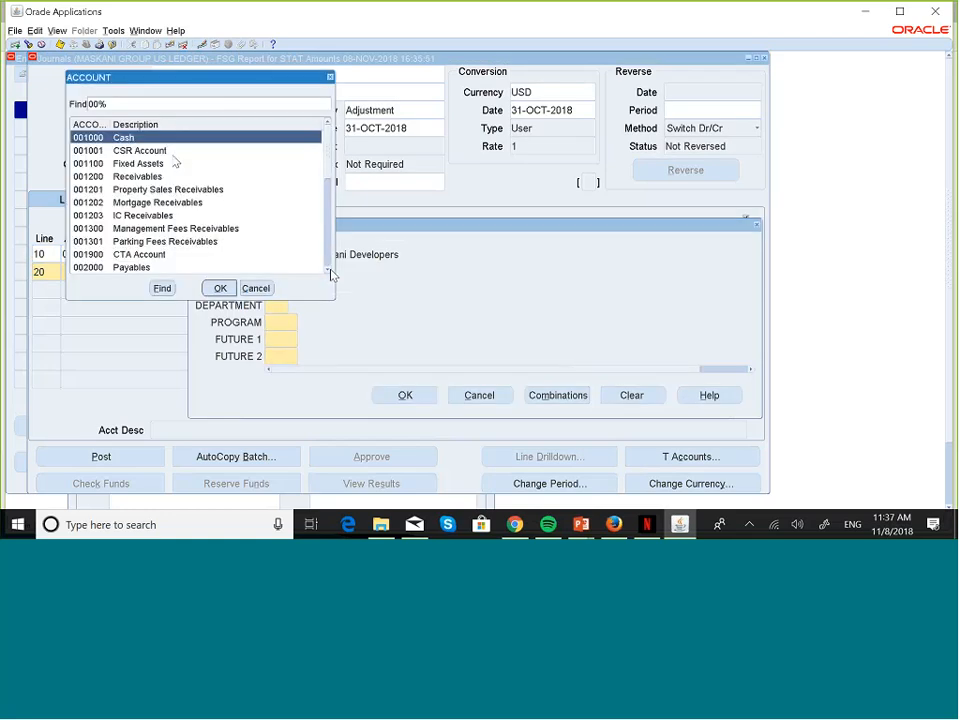
left_click(220, 288)
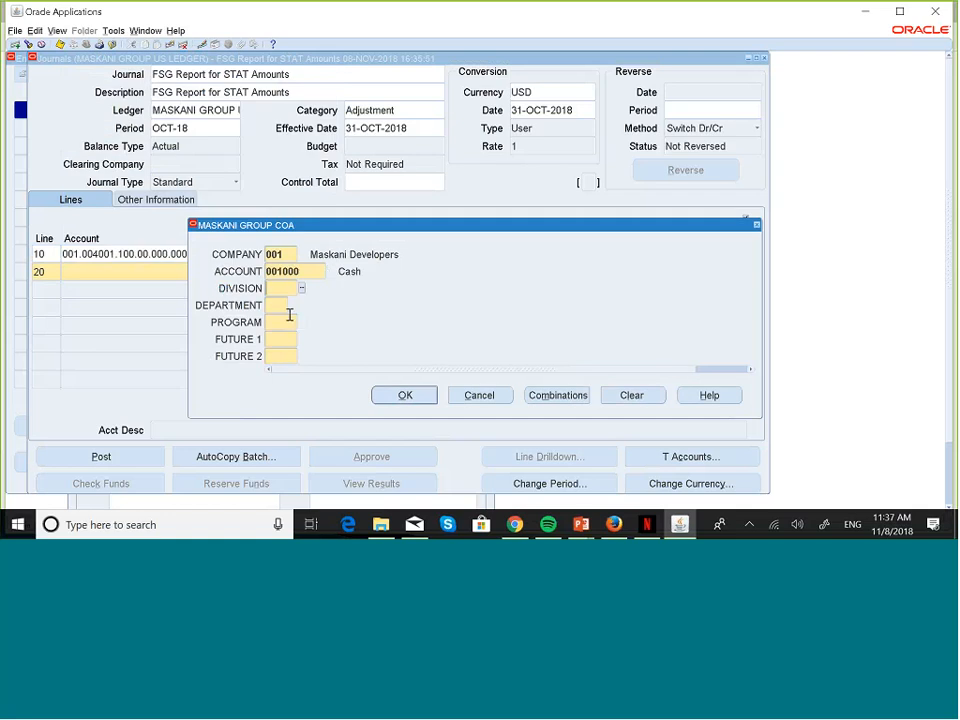
Complete the Cash line's account combination with division 100, department 00, and program, future 1 and future 2 set to 000.
type("100")
key("Tab")
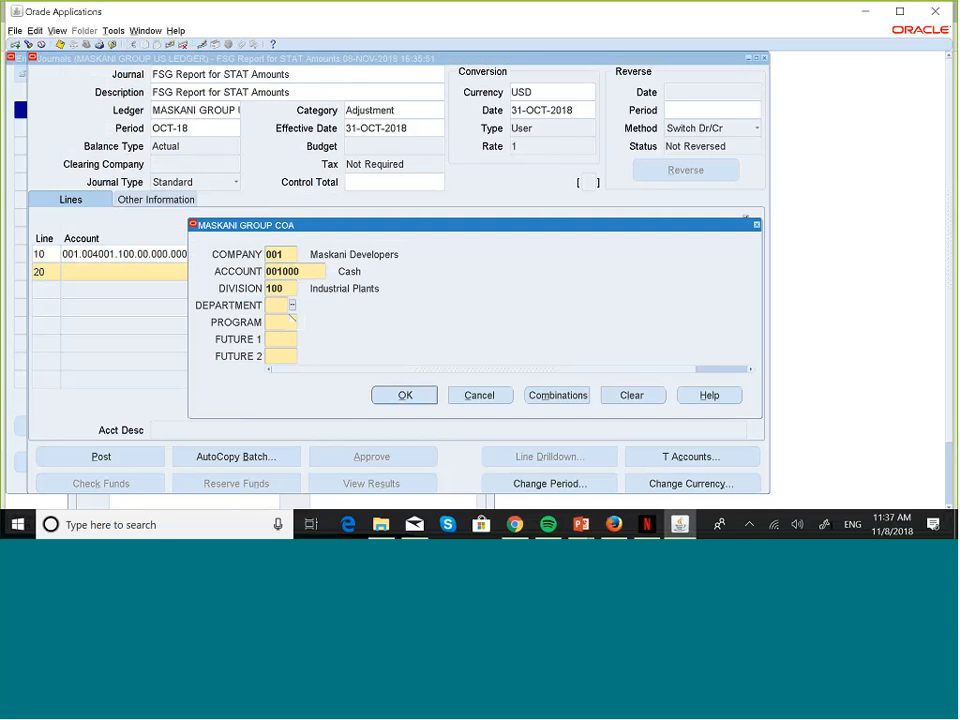
type("00")
key("Tab")
type("000")
key("Tab")
type("00")
type("0")
key("Tab")
type("000")
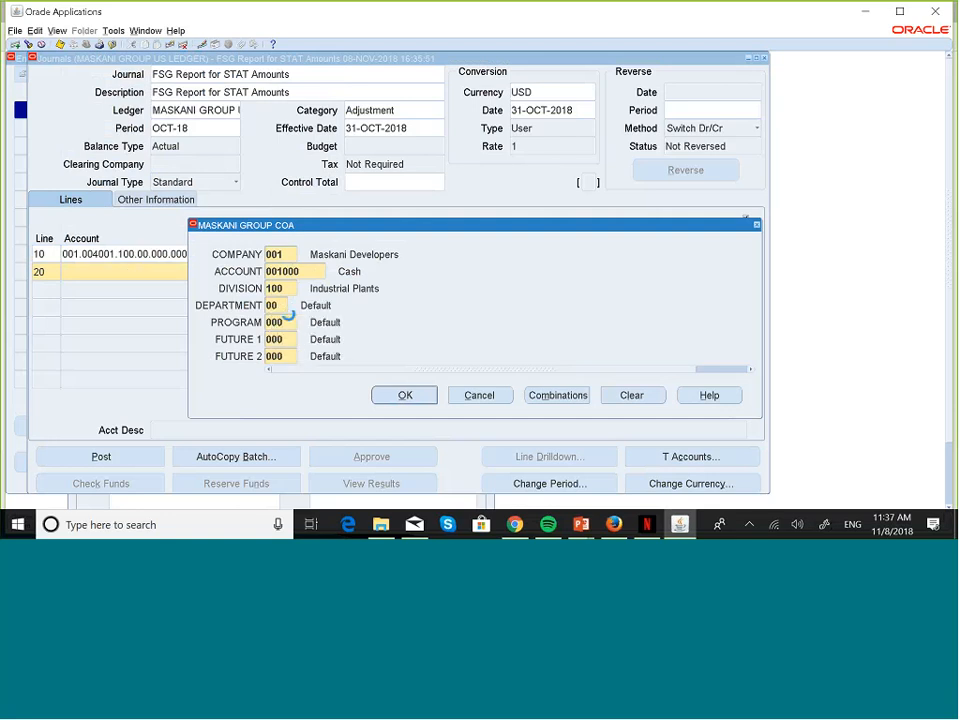
left_click(422, 396)
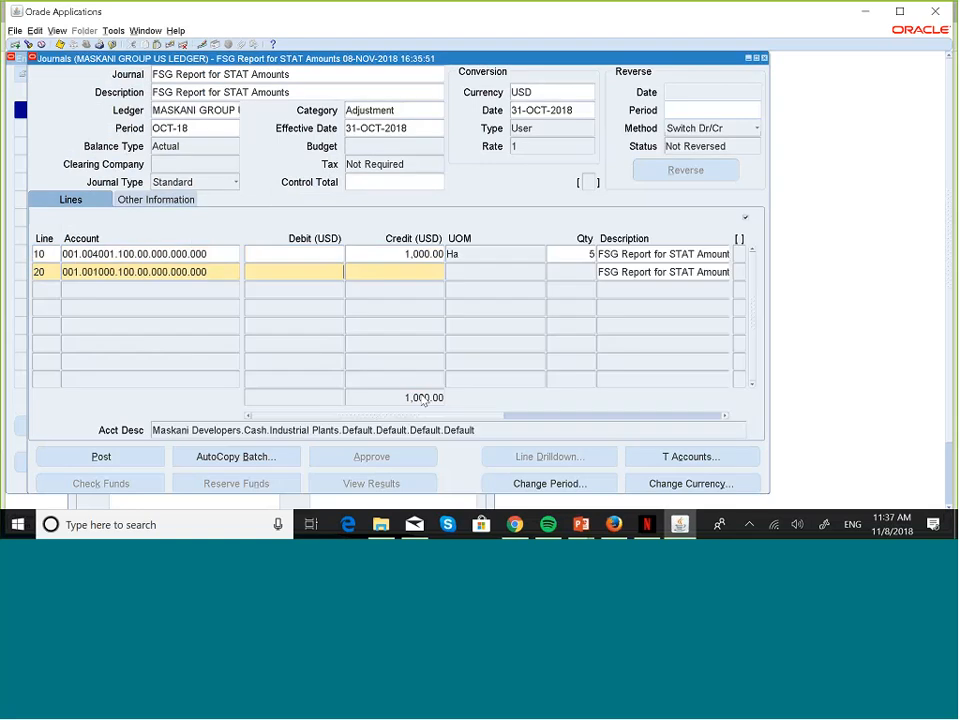
Enter a debit of 1000 USD on the Cash line.
type("1")
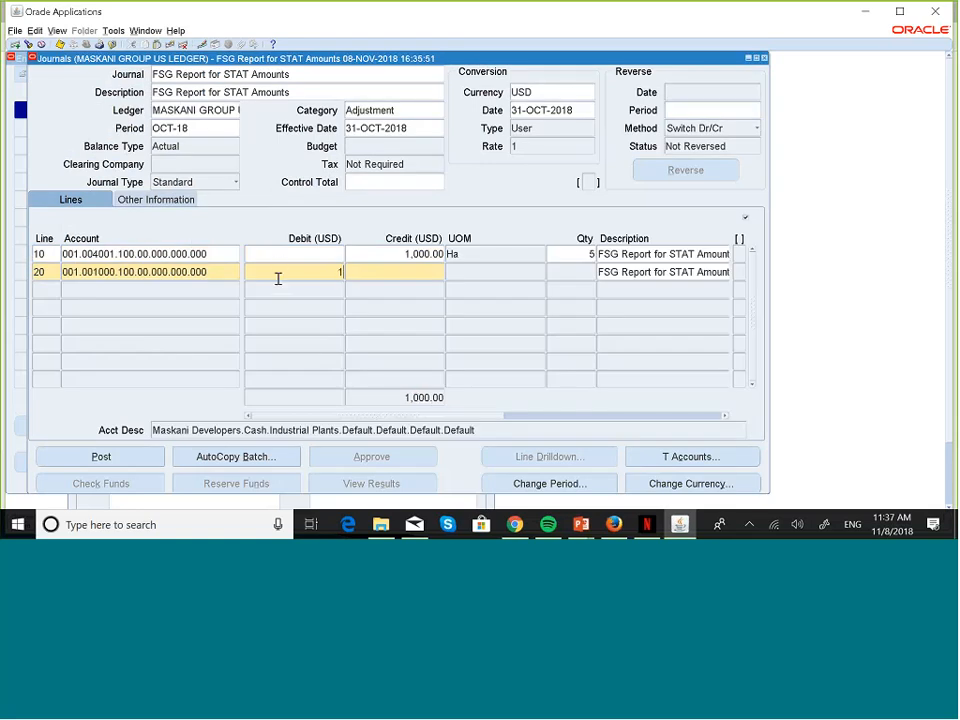
type("000")
left_click(403, 278)
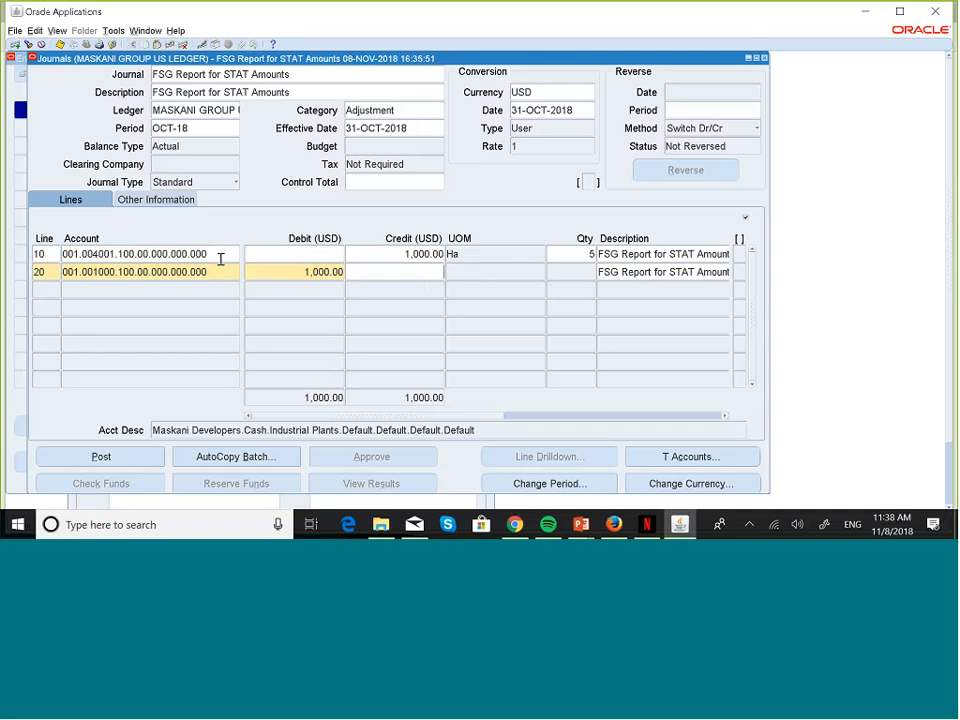
Add journal line 30 and set its account segment to 004002 Home Sales.
left_click(45, 290)
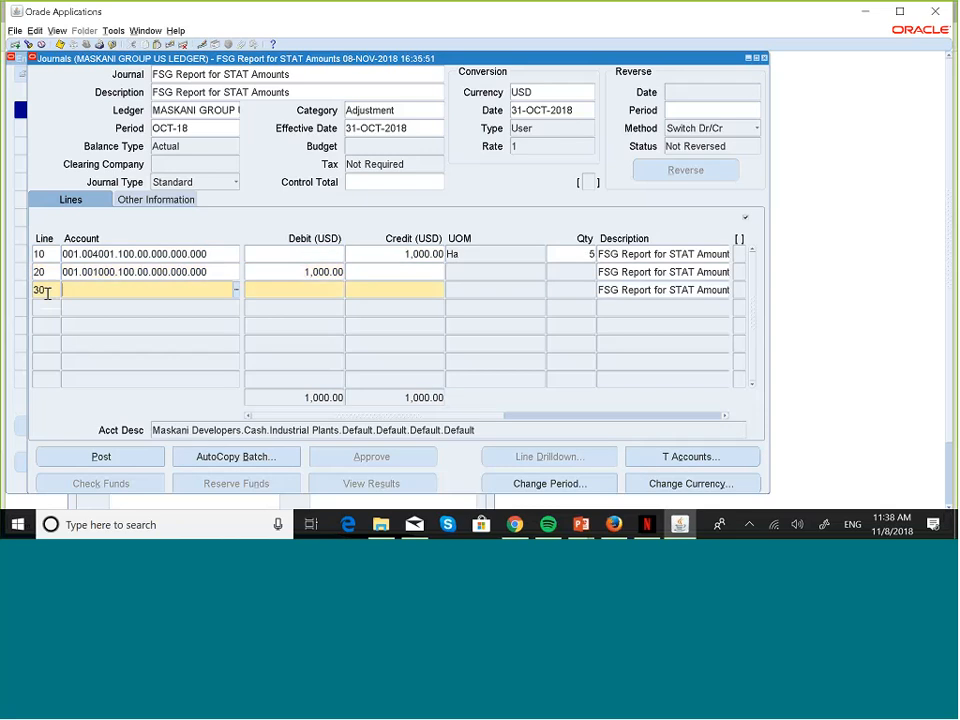
left_click(236, 290)
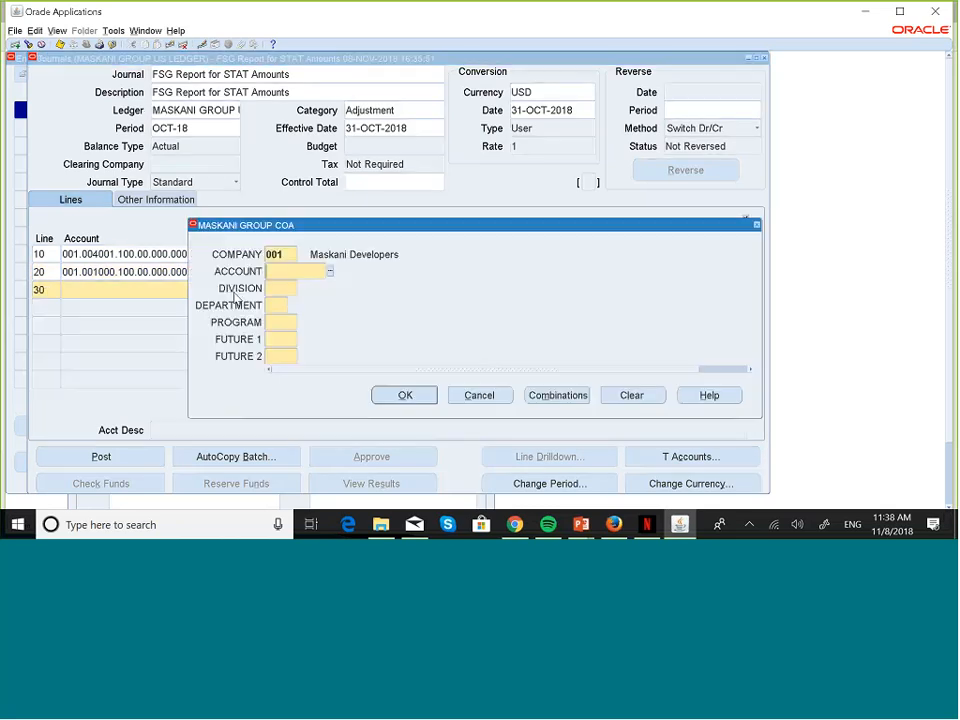
left_click(327, 272)
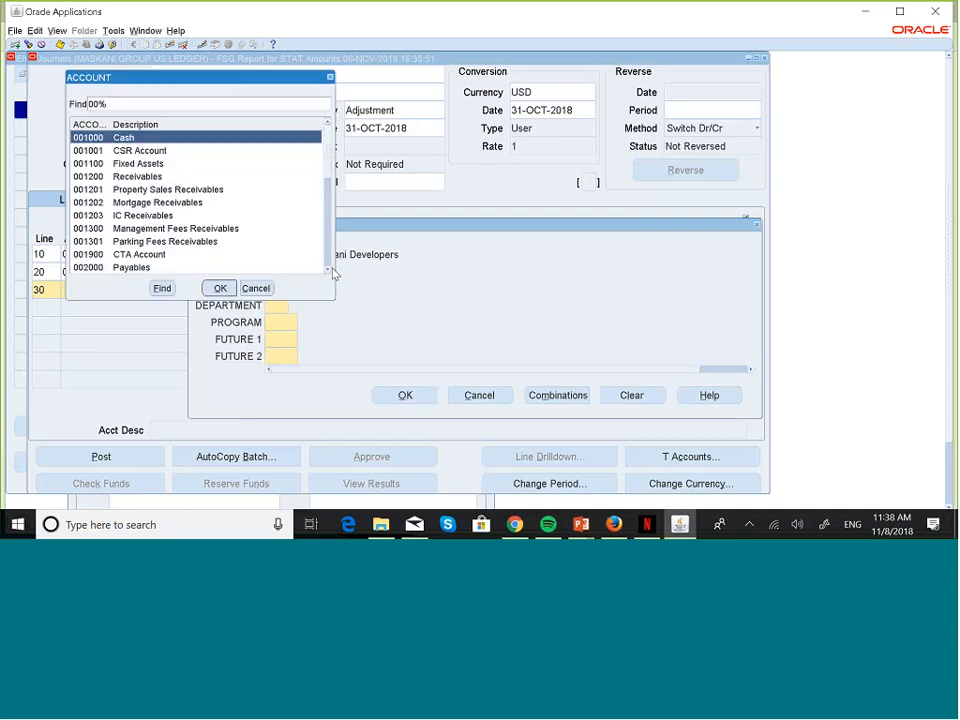
scroll(158, 262, "down", 6)
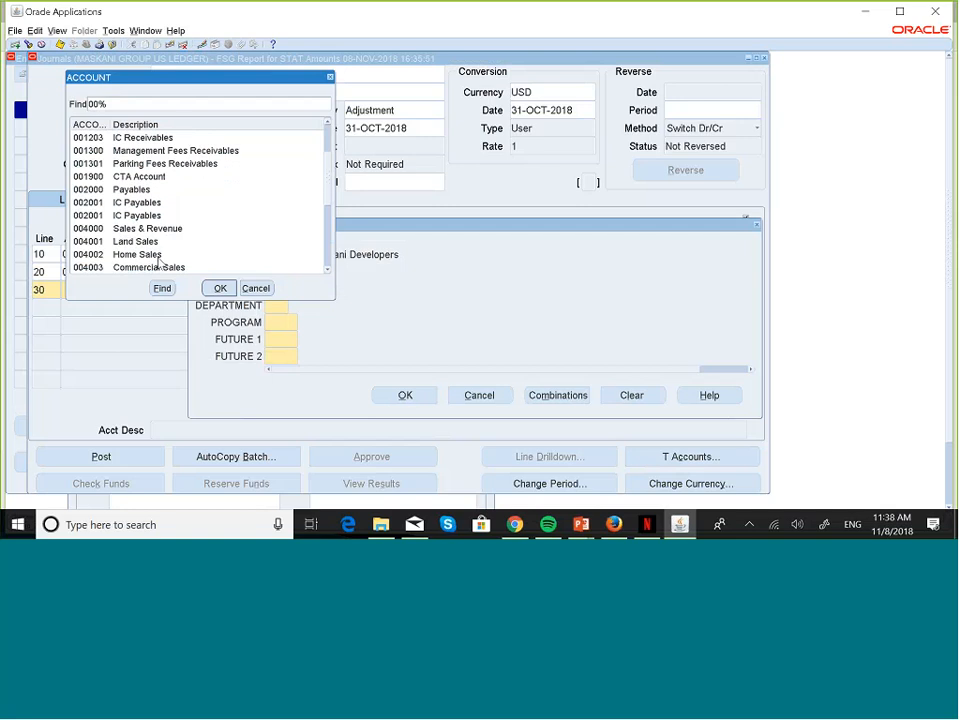
left_click(155, 257)
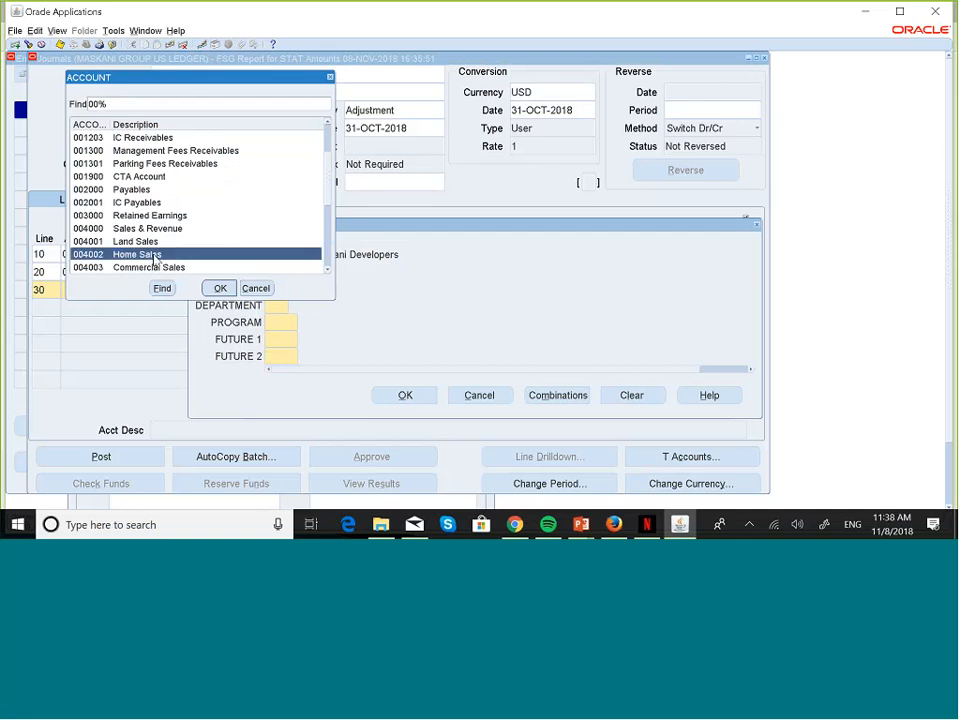
left_click(220, 288)
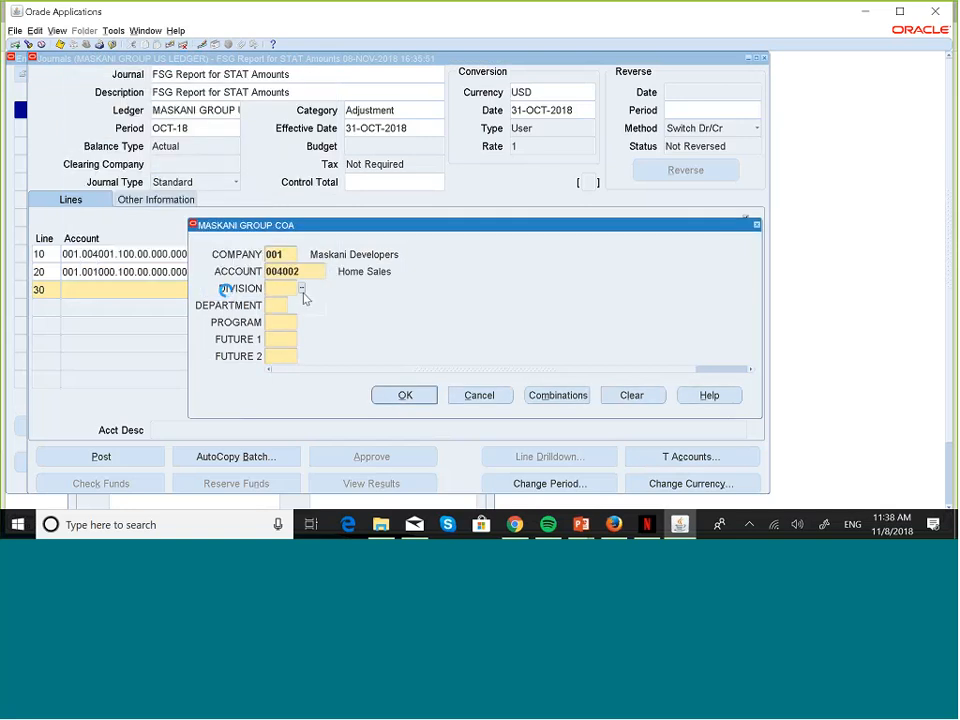
Set the Home Sales line's division segment to 102 Single Family Homes.
left_click(302, 289)
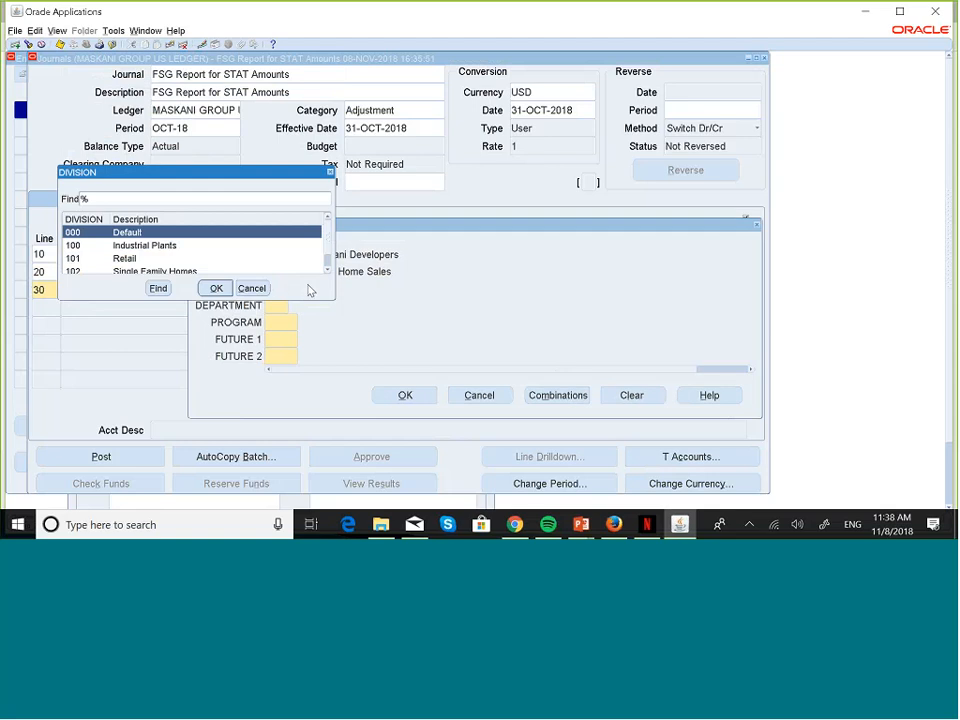
left_click(326, 271)
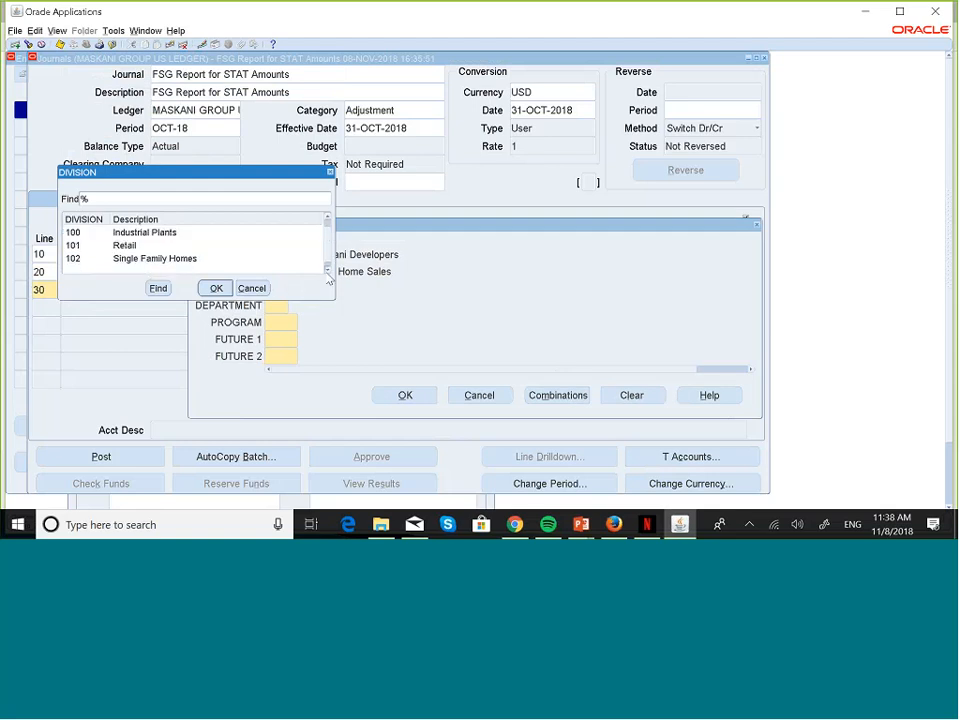
left_click(326, 270)
left_click(167, 247)
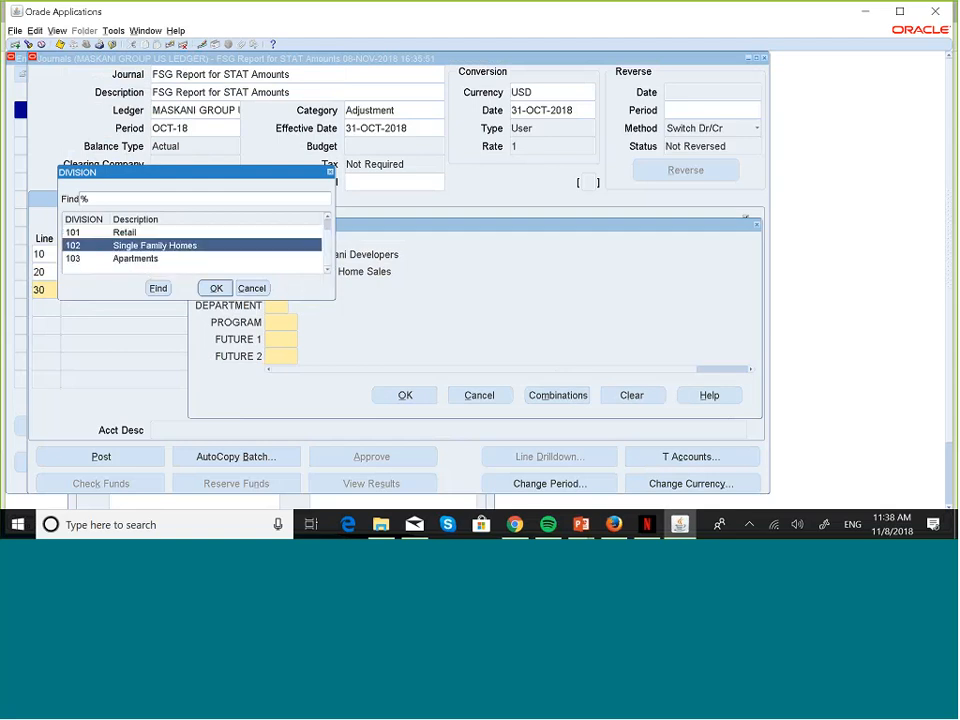
left_click(216, 288)
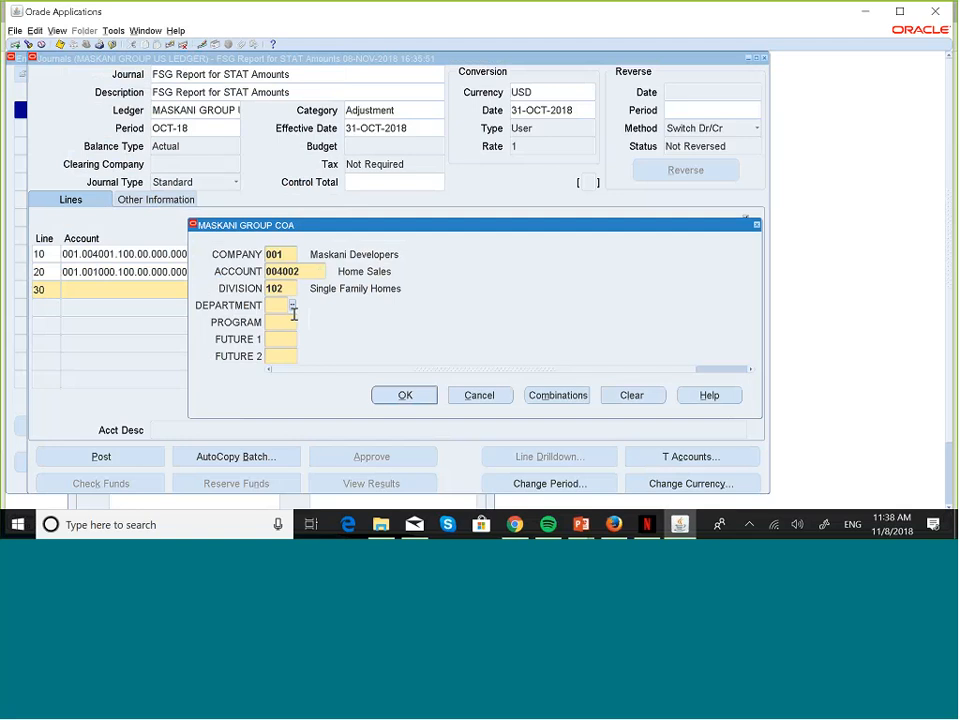
Complete the Home Sales line's account combination with department 00 and program, future 1 and future 2 set to 000.
type("00")
key("Tab")
type("000")
key("Tab")
type("000")
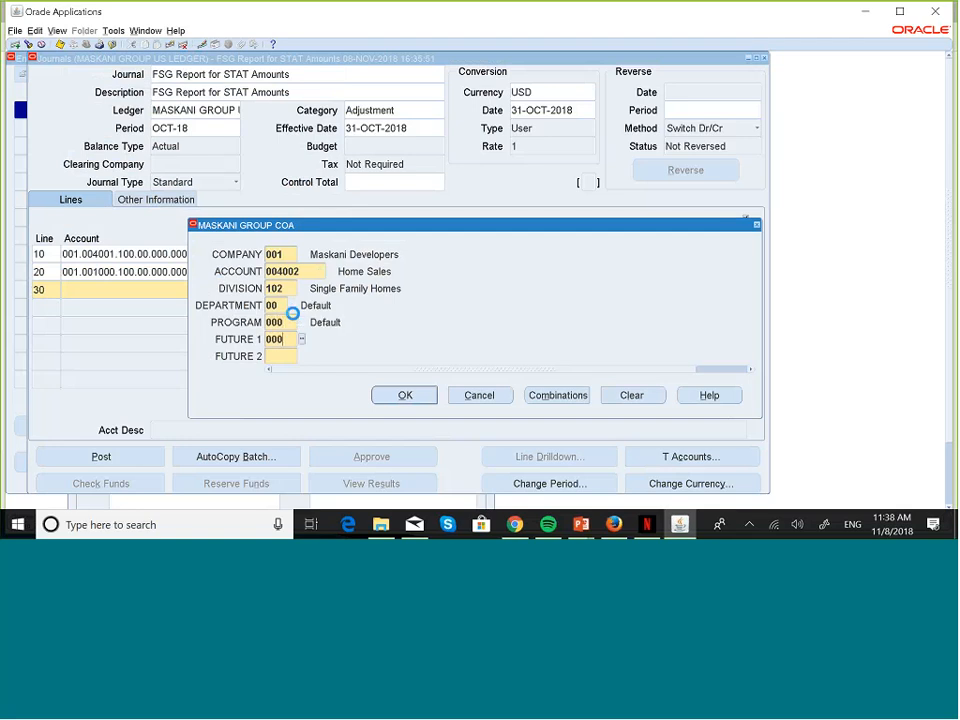
key("Tab")
type("000")
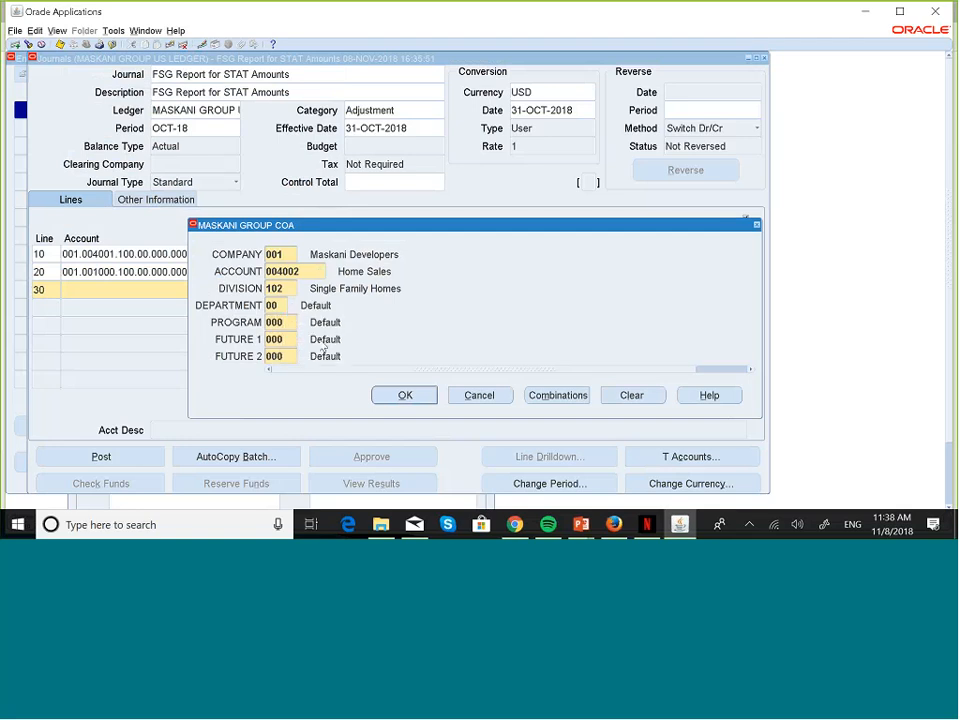
left_click(400, 398)
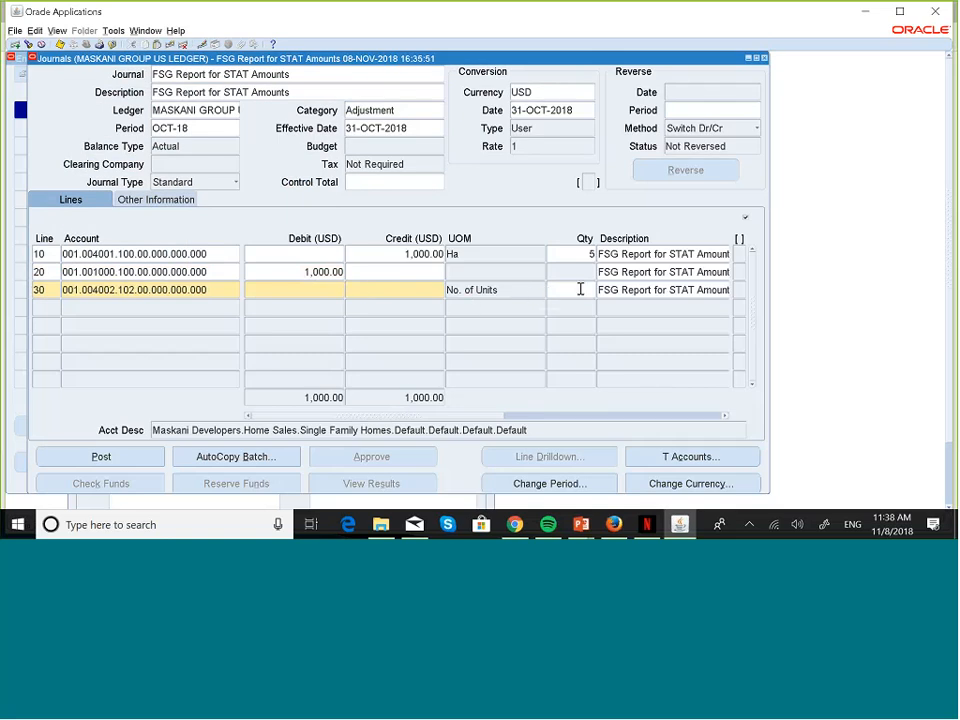
Enter a debit of 5000 USD and a quantity of 10 units on the Home Sales line.
left_click(351, 290)
type("5000")
left_click(575, 292)
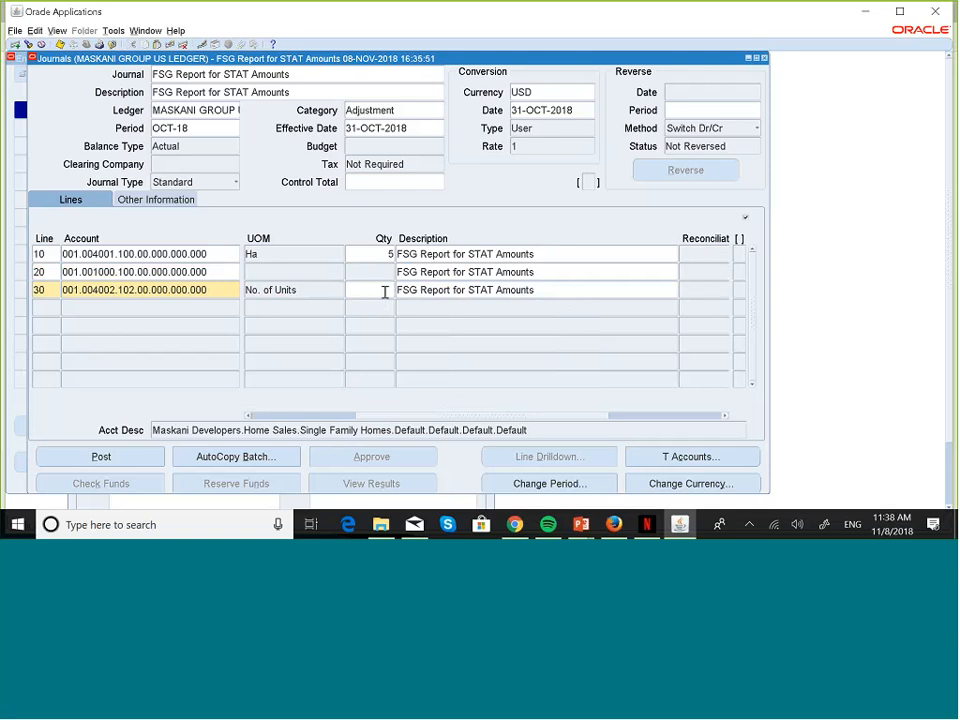
type("10")
left_click_drag(364, 416, 225, 418)
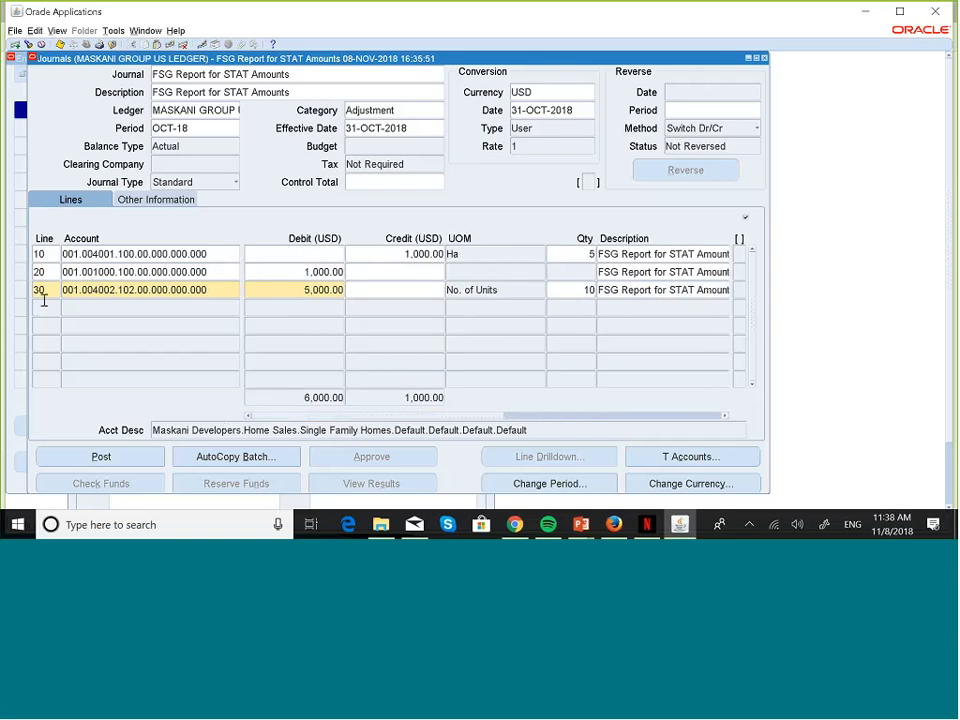
Add journal line 40 with account combination 001.001000.102.00.000.000.000 and a debit of 5000 USD.
left_click(79, 308)
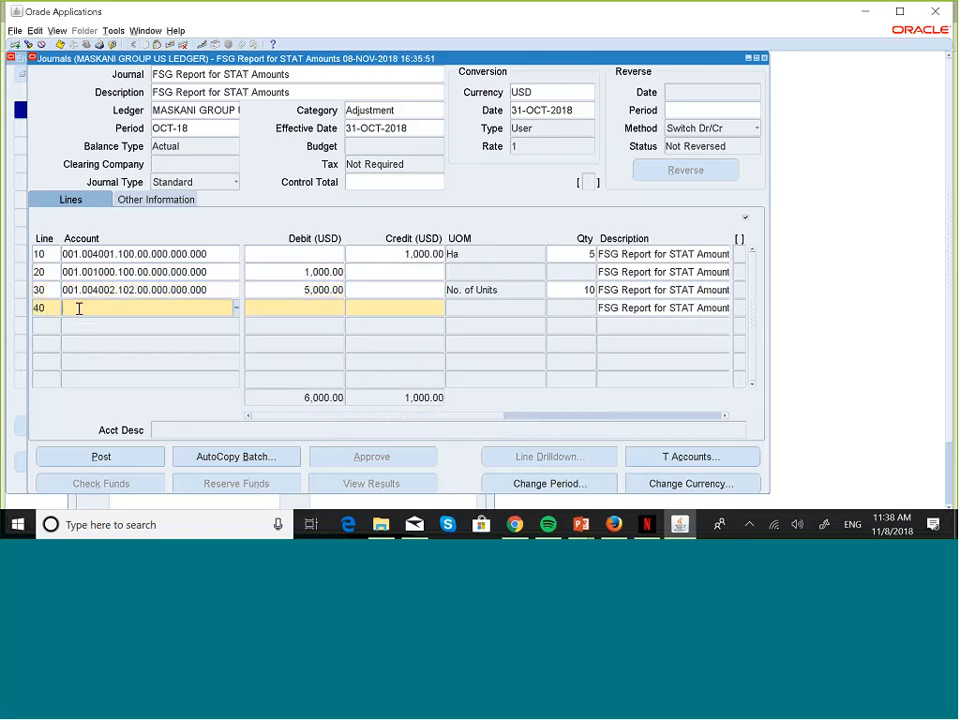
type("001.001000.102.00.")
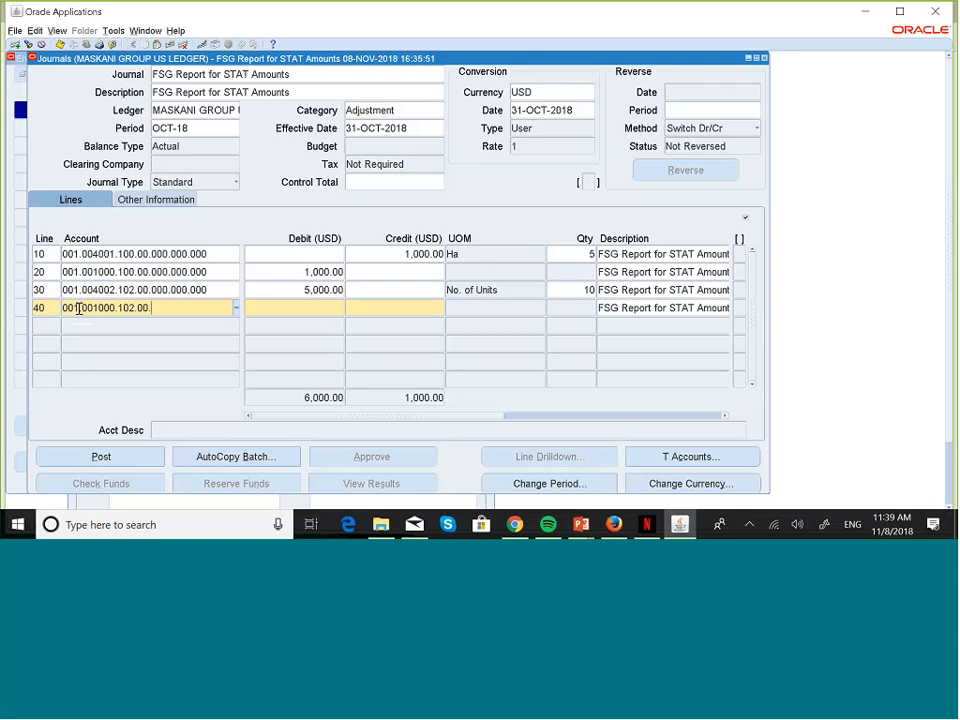
type("000.000.000")
left_click(391, 314)
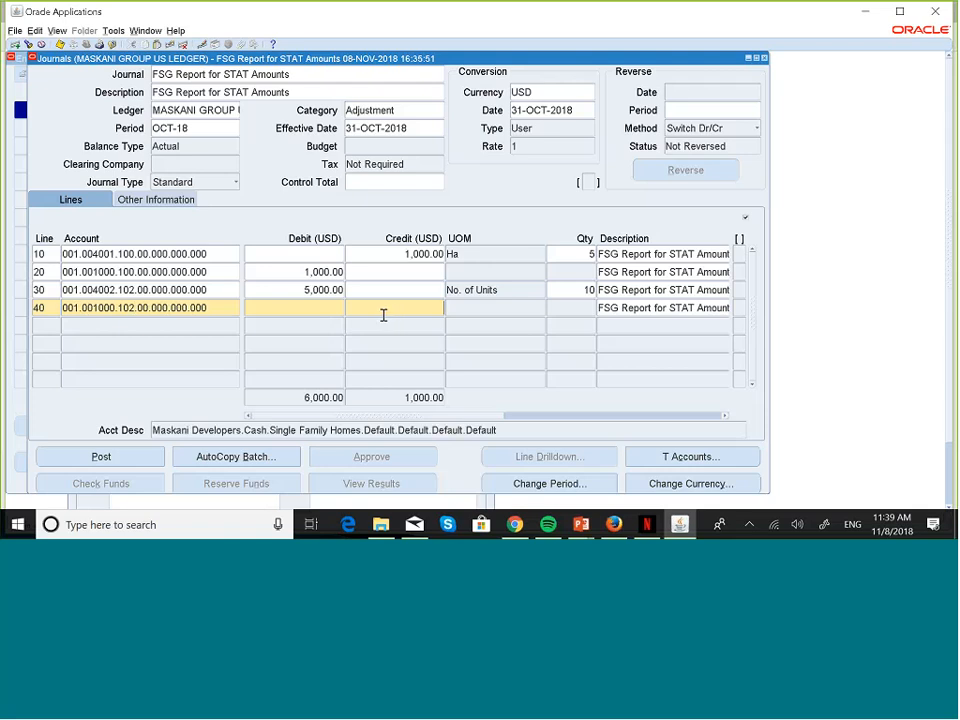
left_click(323, 310)
type("5000")
Change the Home Sales line's amount from a debit to a credit of 5000 USD.
left_click(407, 292)
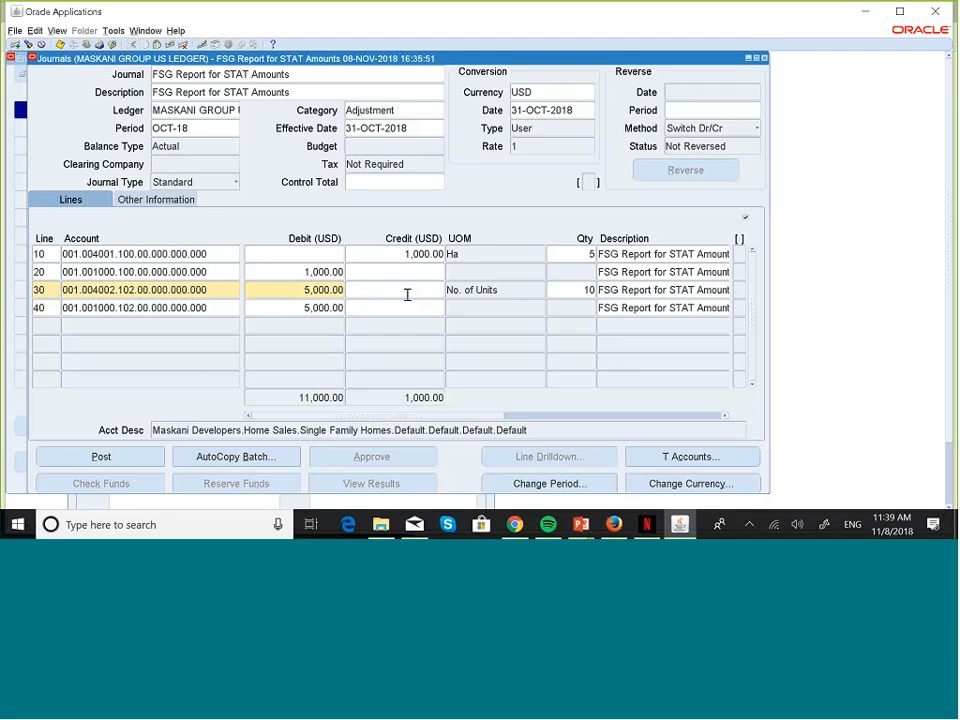
type("5000")
left_click(418, 308)
left_click(417, 309)
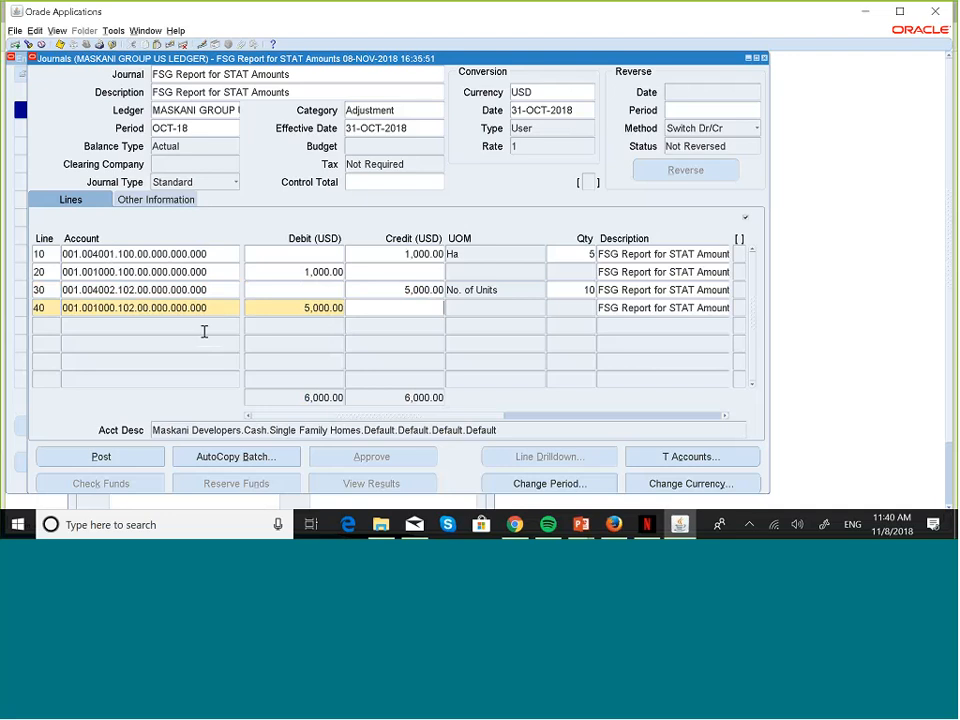
Post the journal with its changes saved, and close the Journals and Enter Journals windows.
left_click(114, 456)
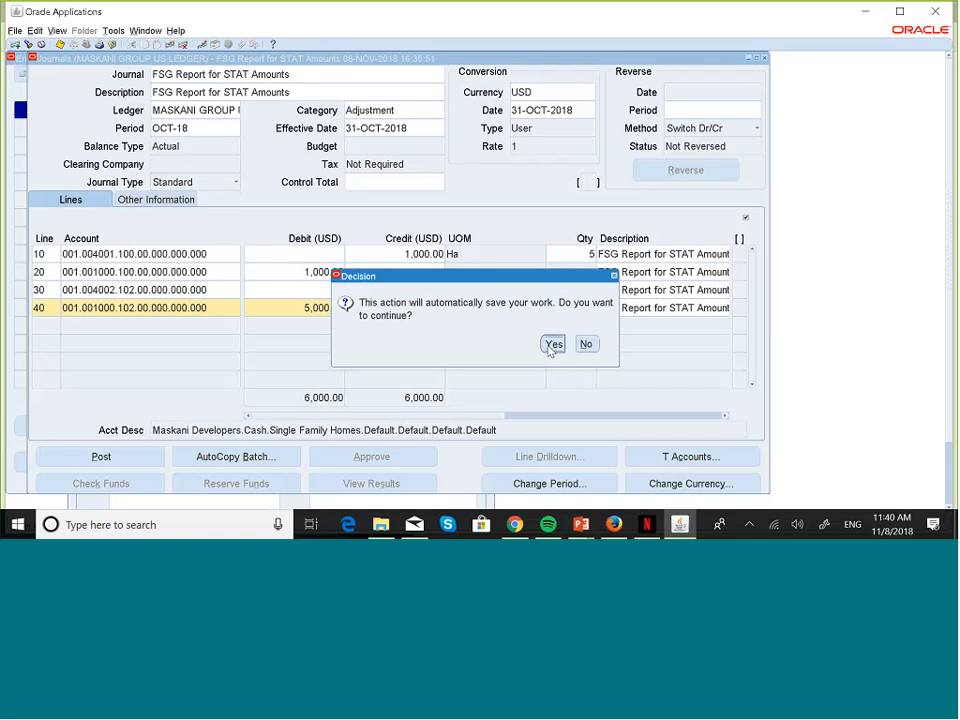
left_click(552, 344)
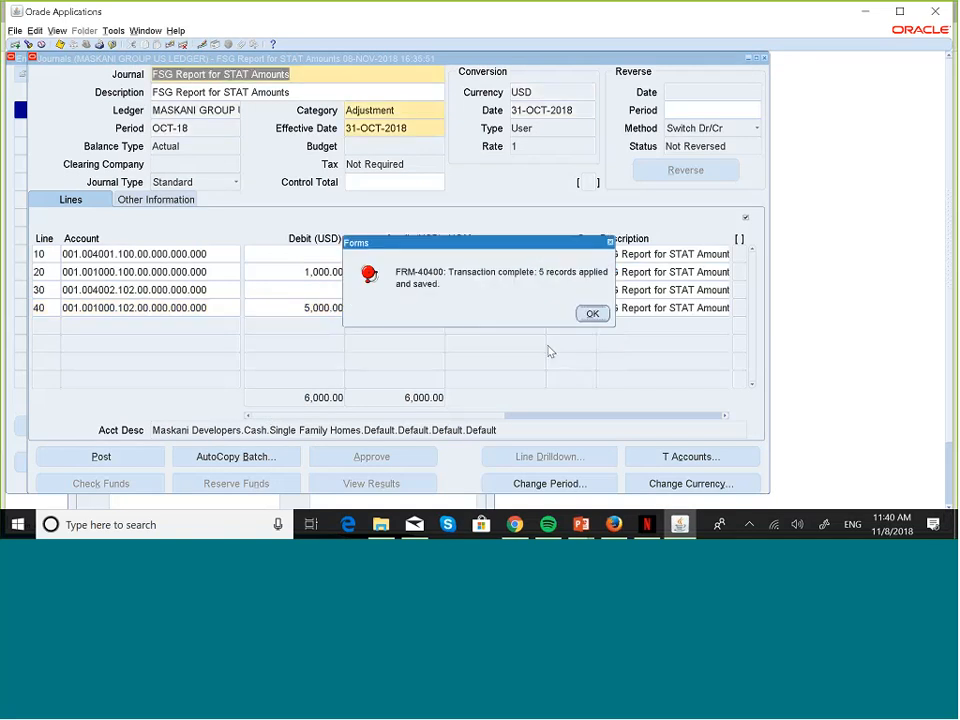
left_click(591, 313)
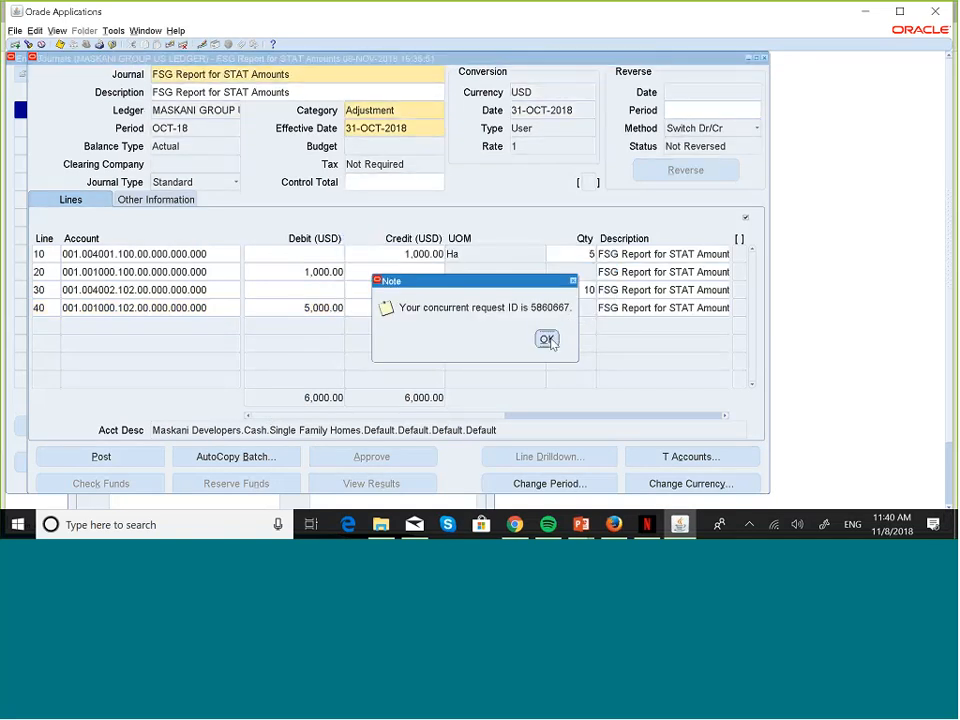
left_click(547, 339)
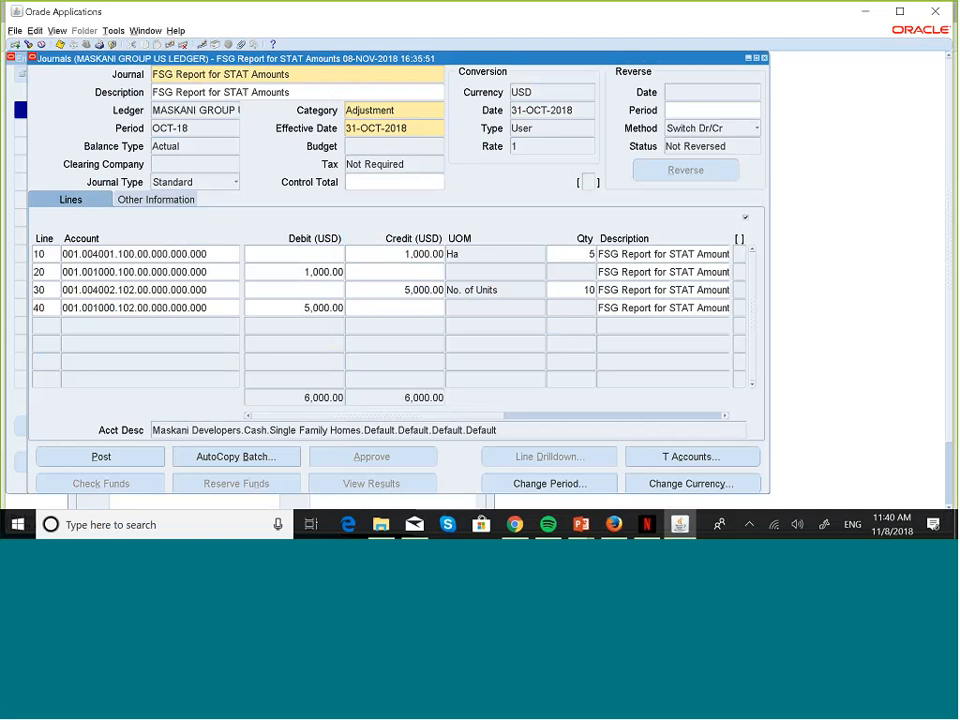
left_click(764, 59)
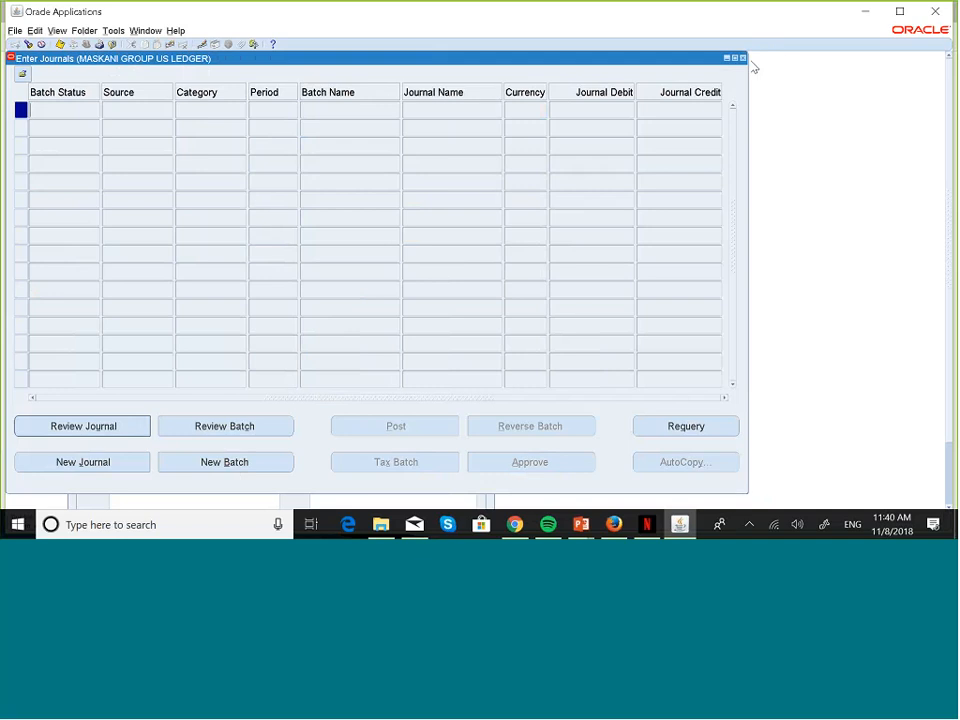
left_click(741, 59)
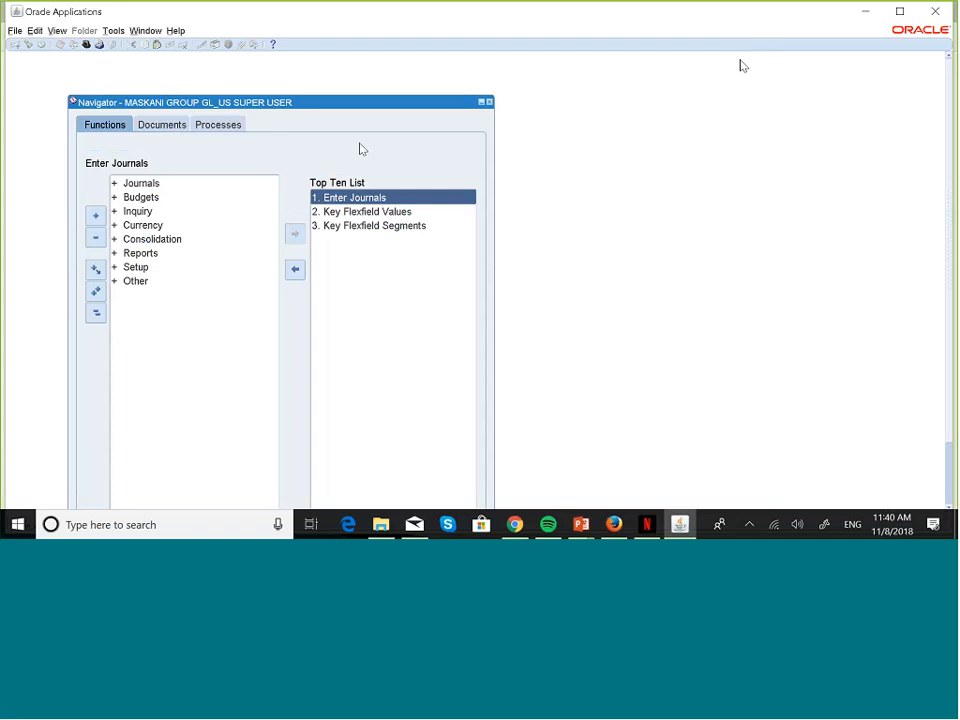
Open the Column Set form among the report definition functions.
left_click(140, 256)
double_click(140, 255)
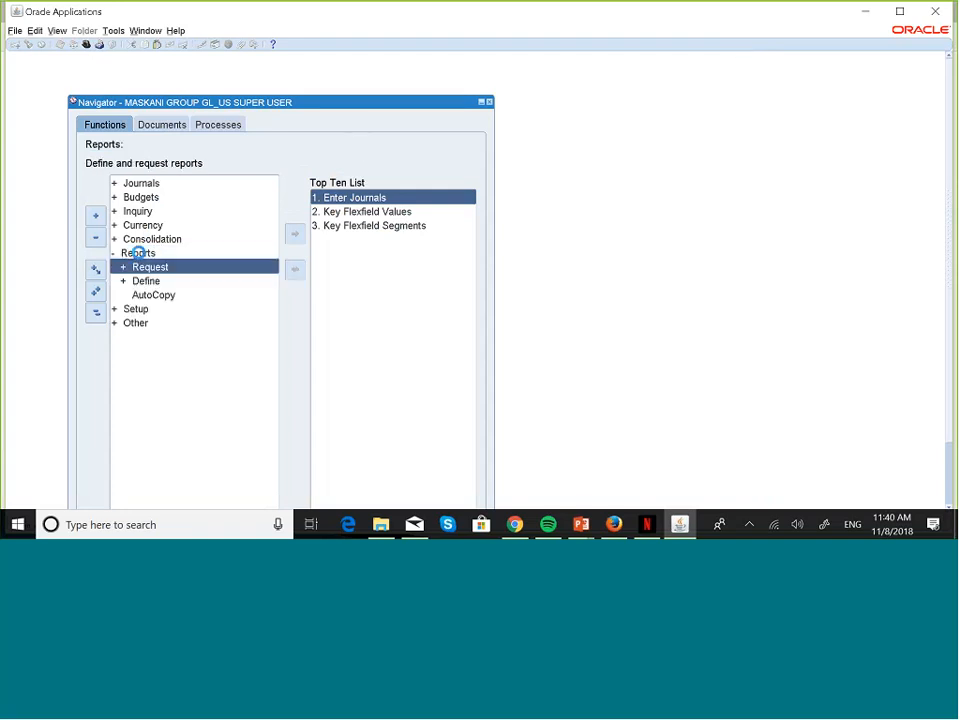
left_click(140, 256)
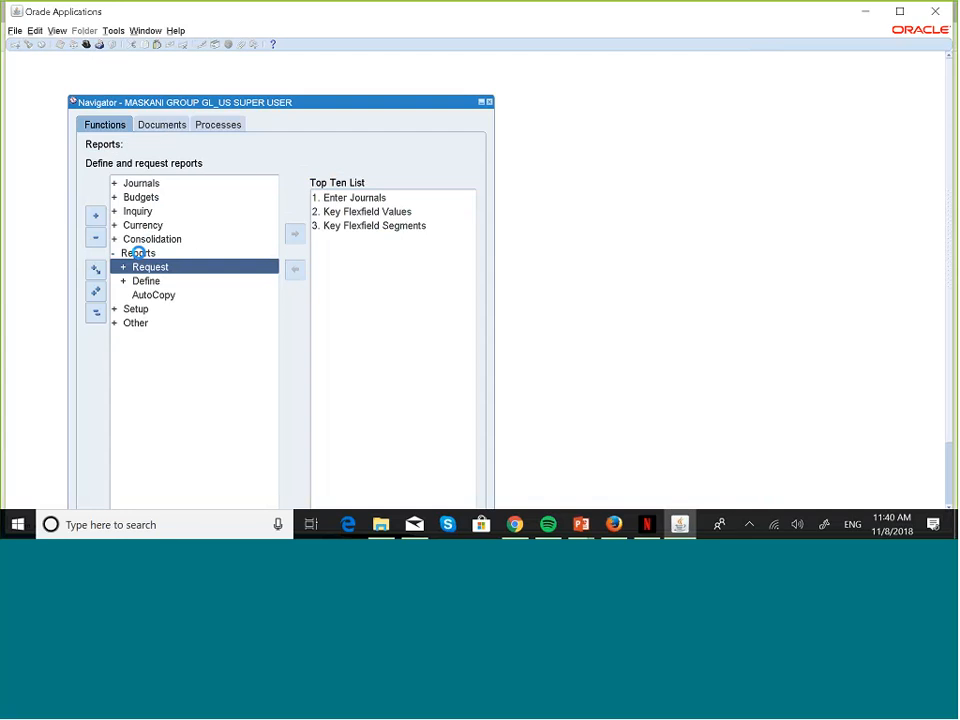
key("Down")
key("Down")
key("Return")
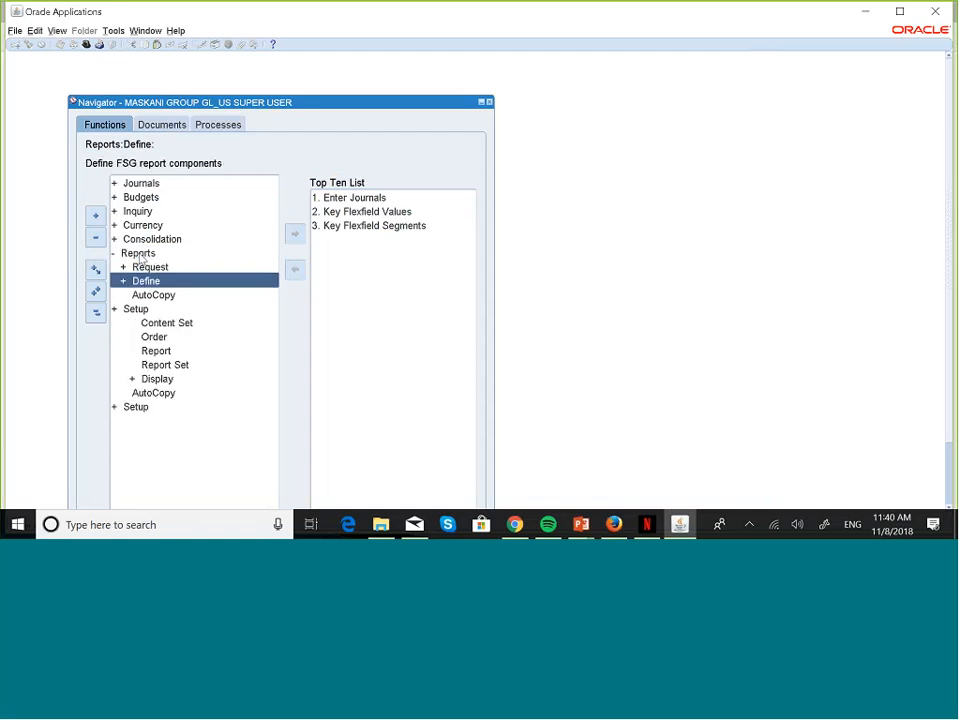
key("Down")
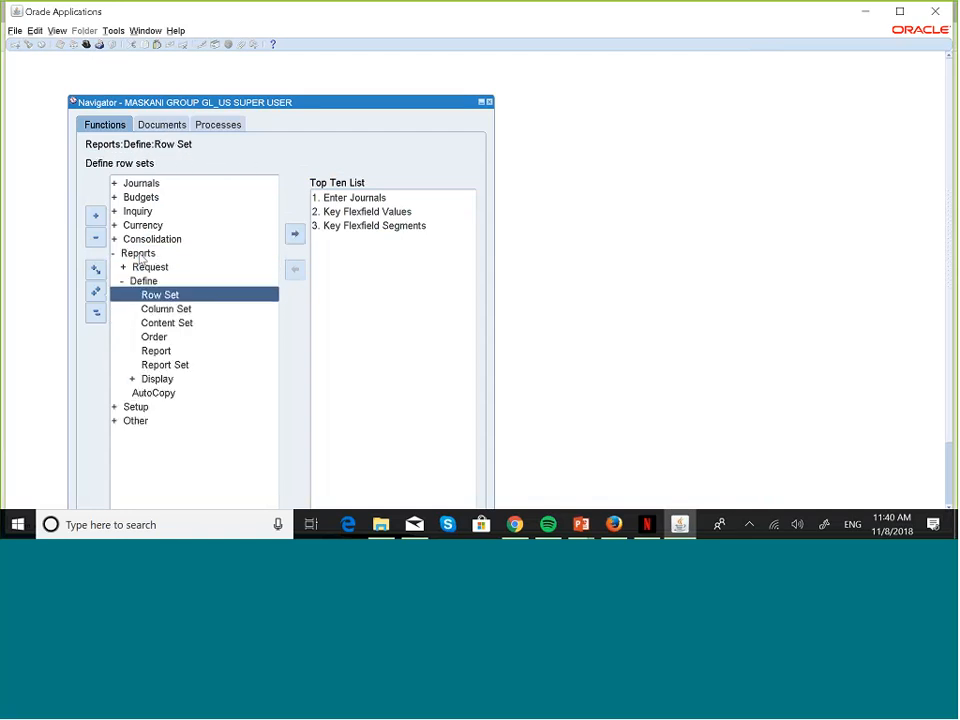
key("Down")
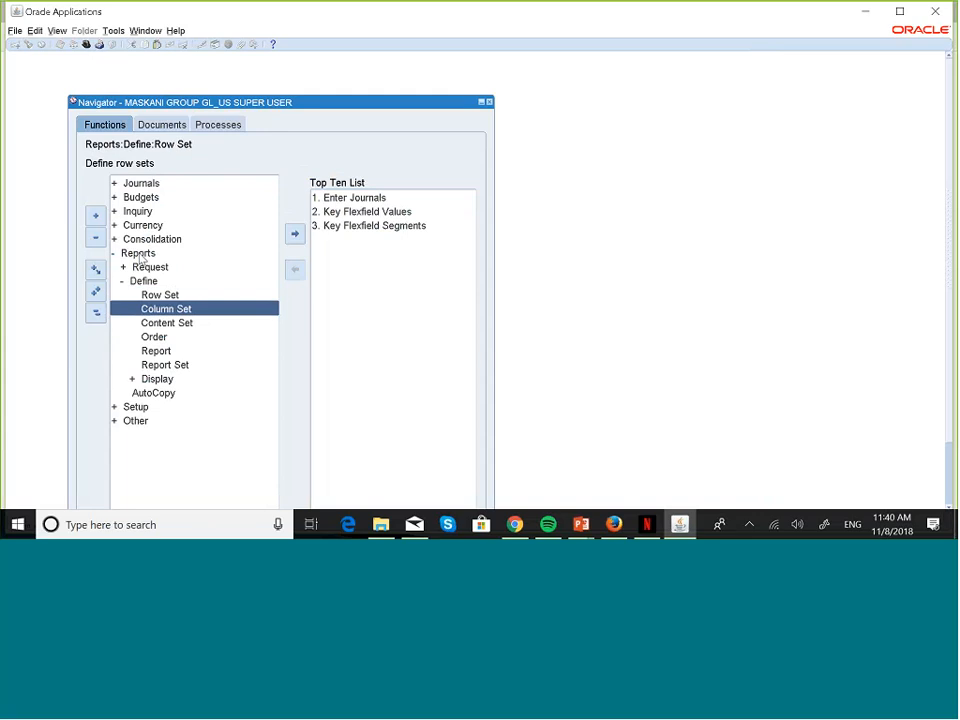
key("Down")
key("Up")
key("Return")
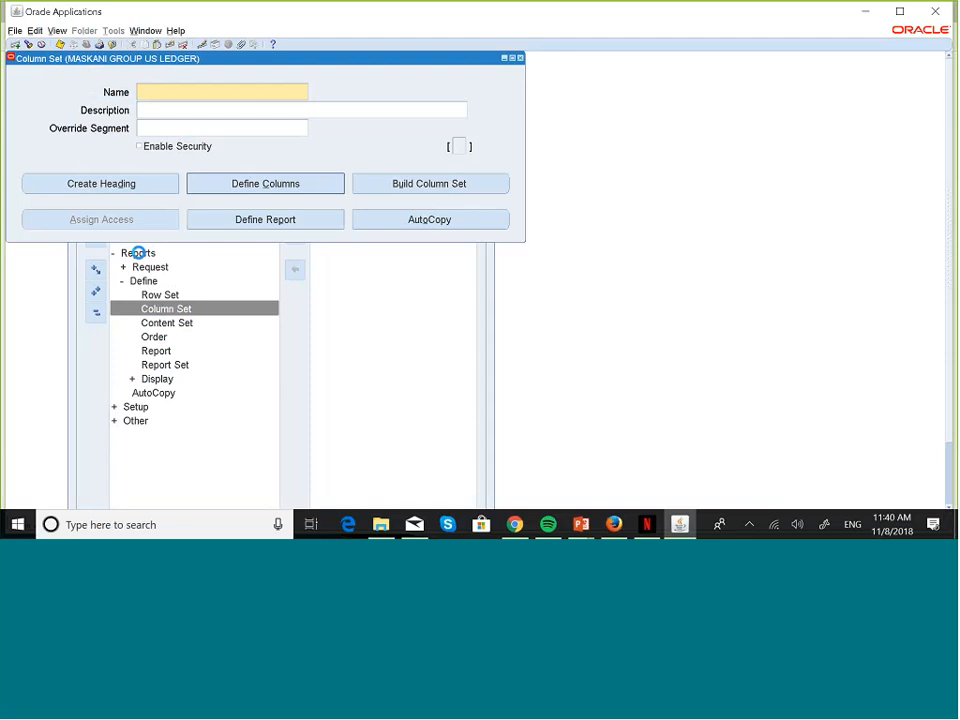
Name the column set MASKANI STAT AMOUNTS CS, give it the same description, and save it.
key("Caps_Lock")
type("MASK")
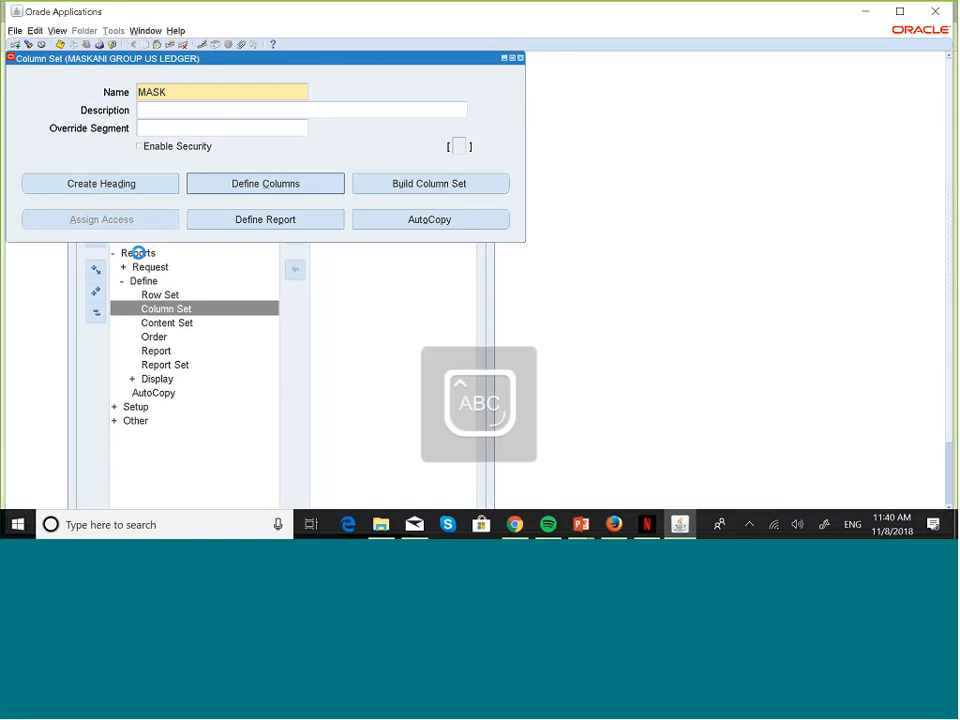
type("ANI")
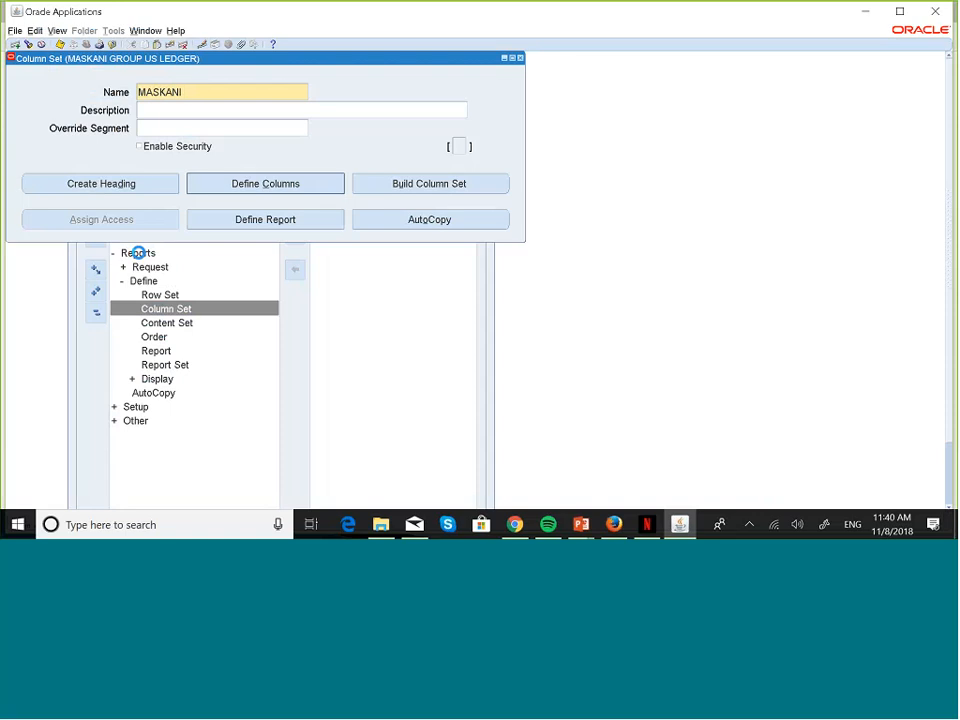
type("STAT AMOUNTS CS")
triple_click(290, 91)
key("ctrl+c")
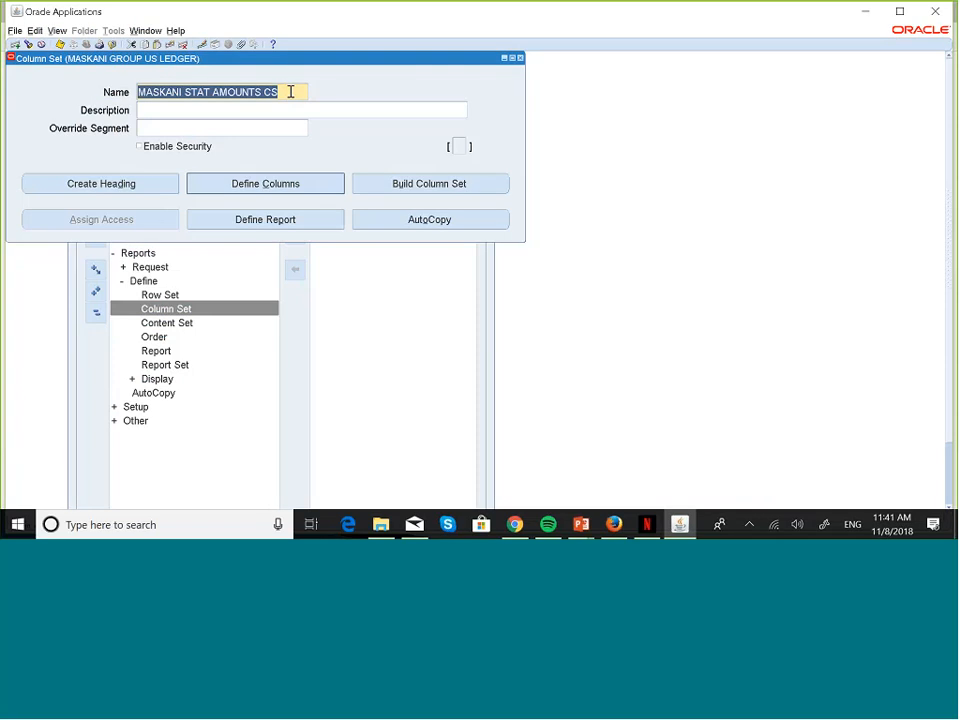
left_click(271, 108)
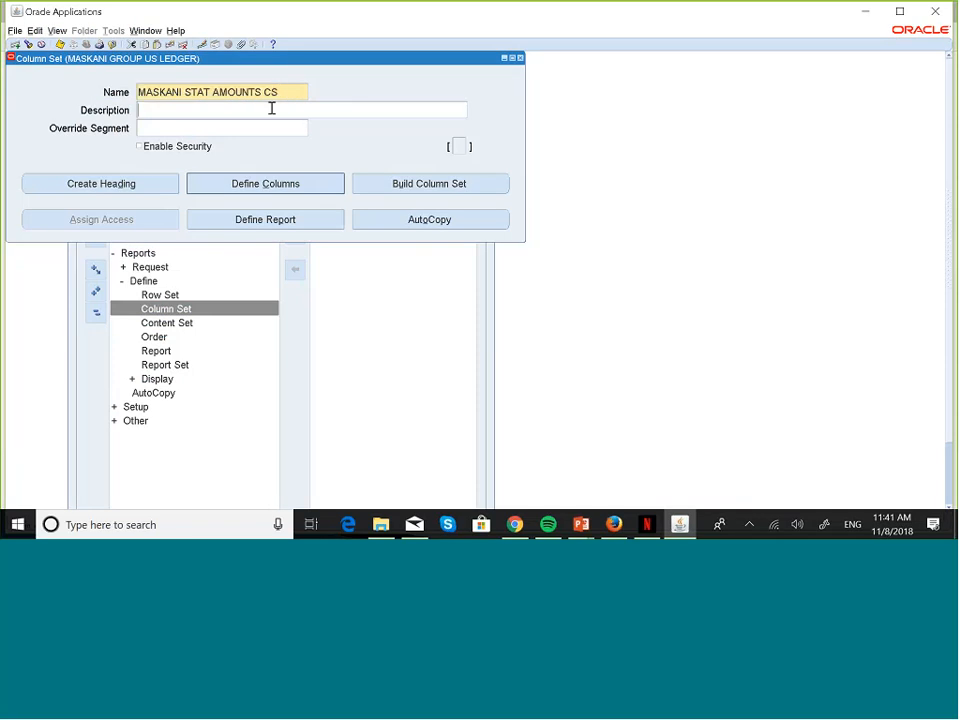
key("ctrl+v")
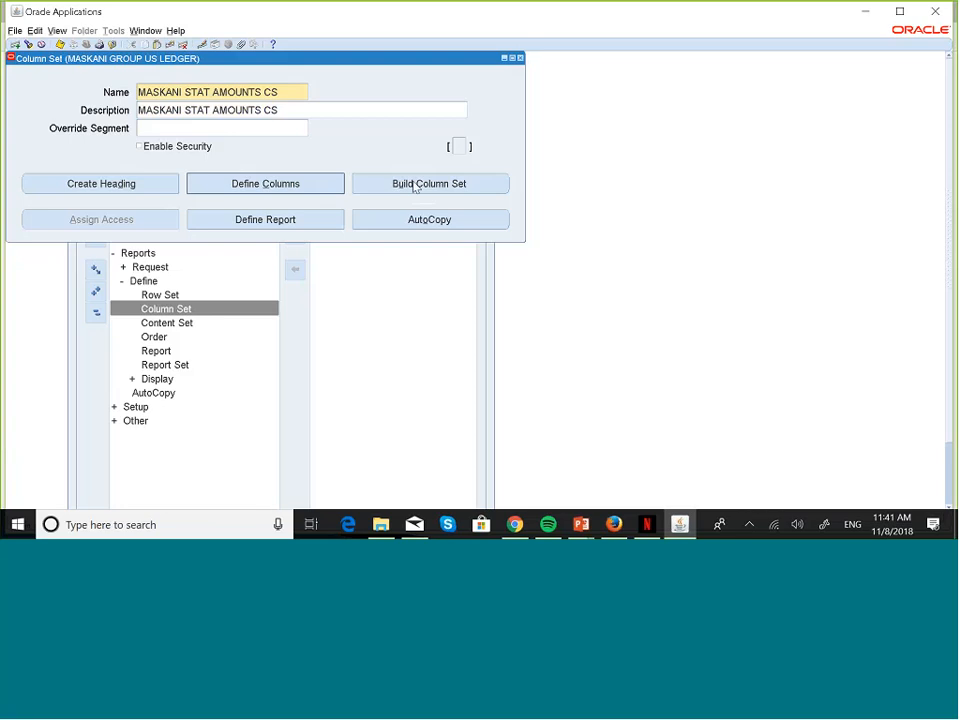
left_click(60, 45)
In the Column Set Builder, define a column with sequence 10, amount type PTD-Actual and offset 0.
left_click(429, 184)
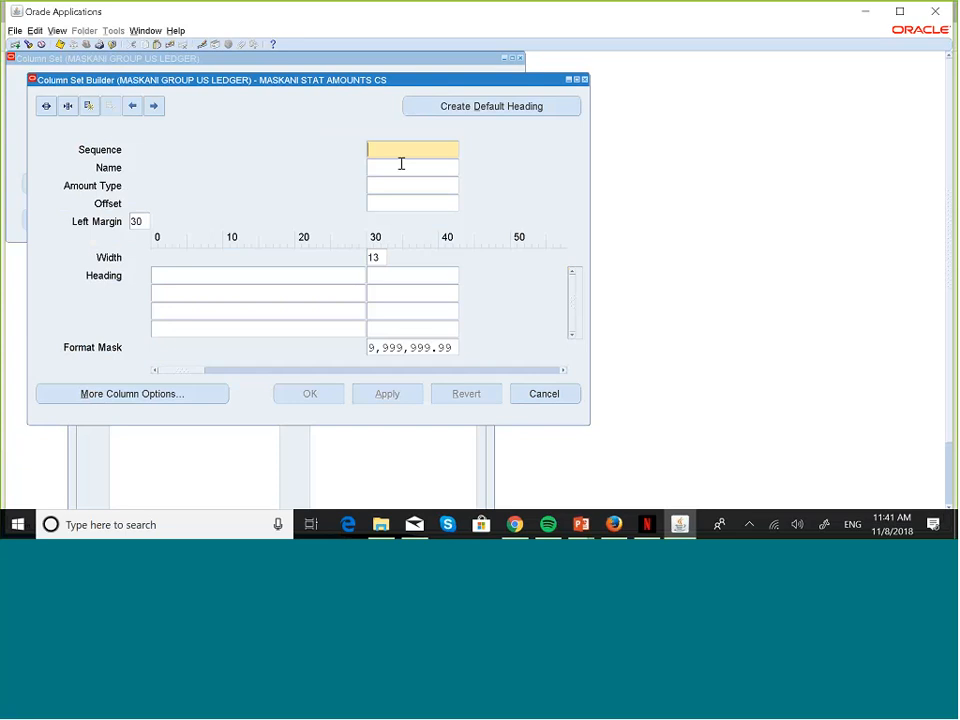
type("10")
left_click(384, 186)
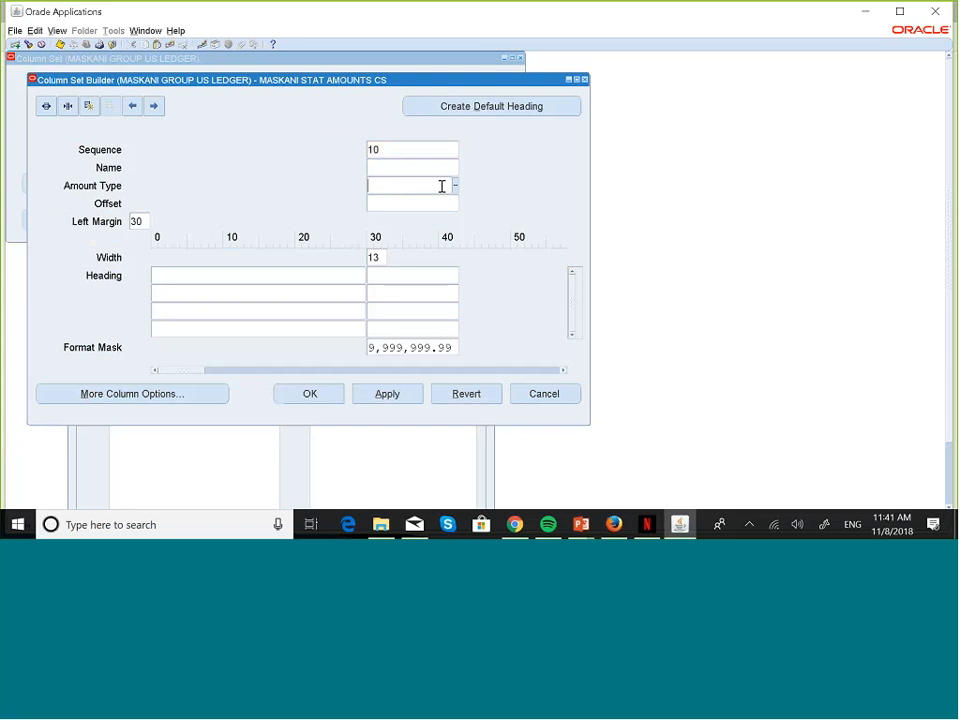
left_click(455, 187)
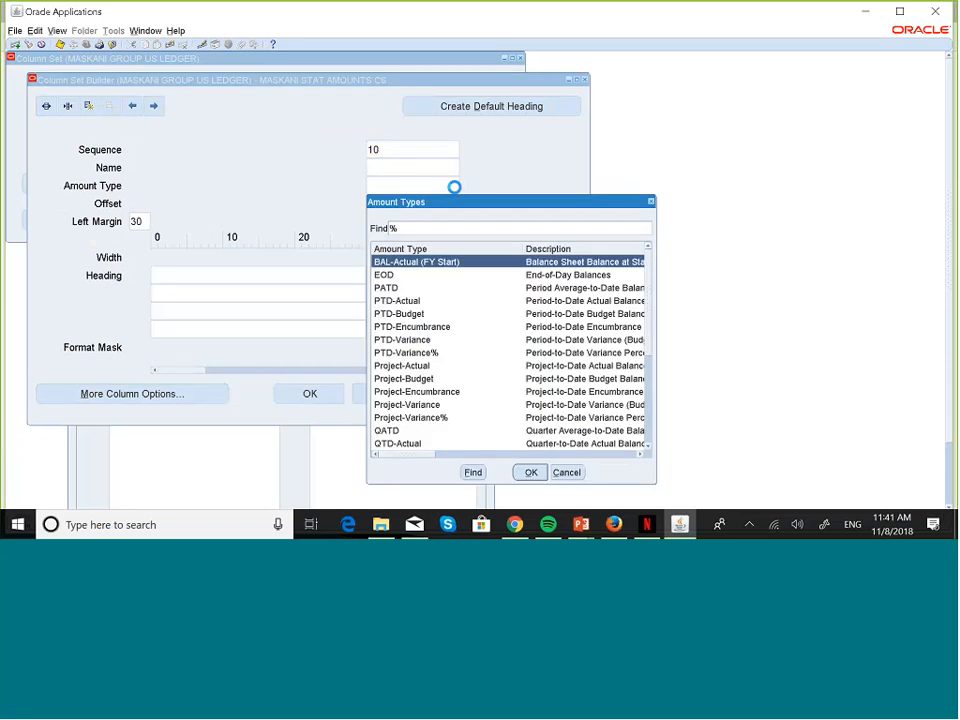
left_click(405, 300)
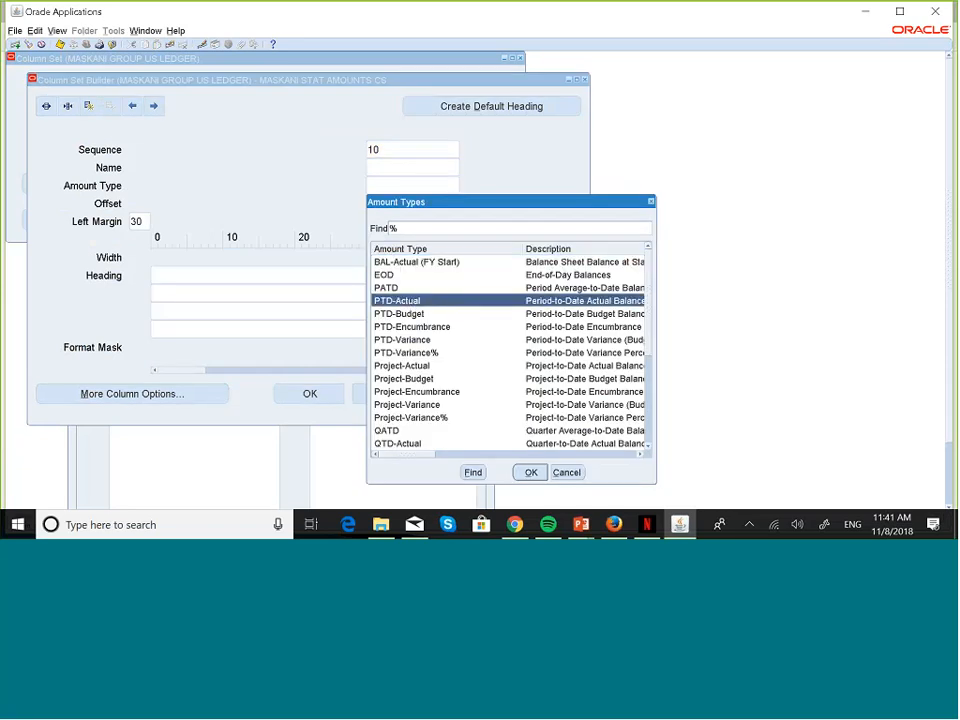
left_click(531, 473)
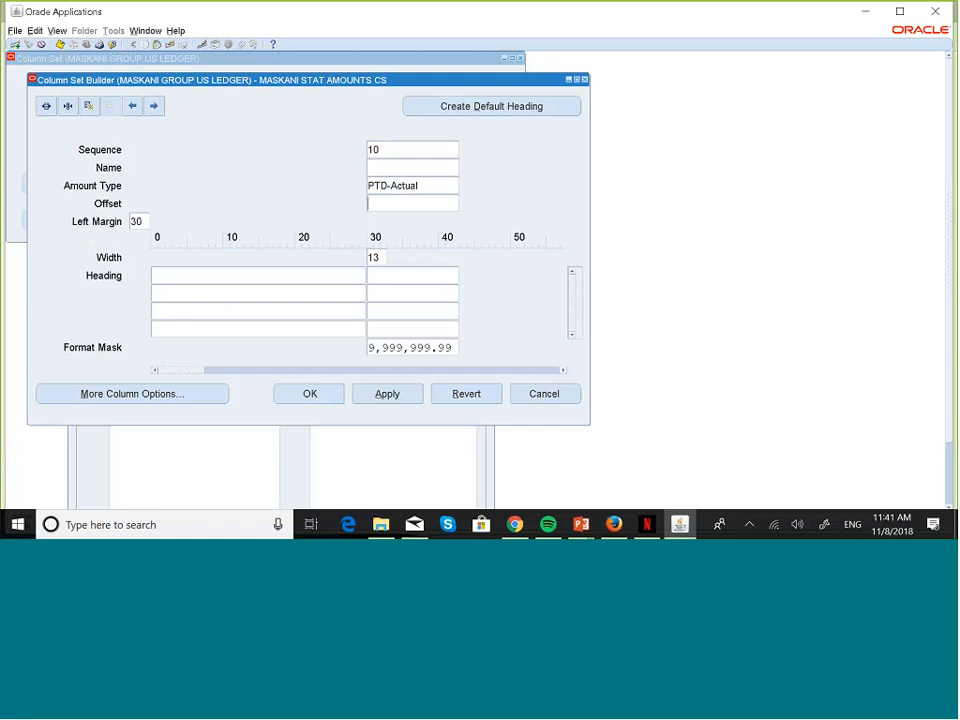
type("0")
Add a second column with sequence 20, amount type PTD-Actual and offset 0.
left_click(88, 107)
type("2")
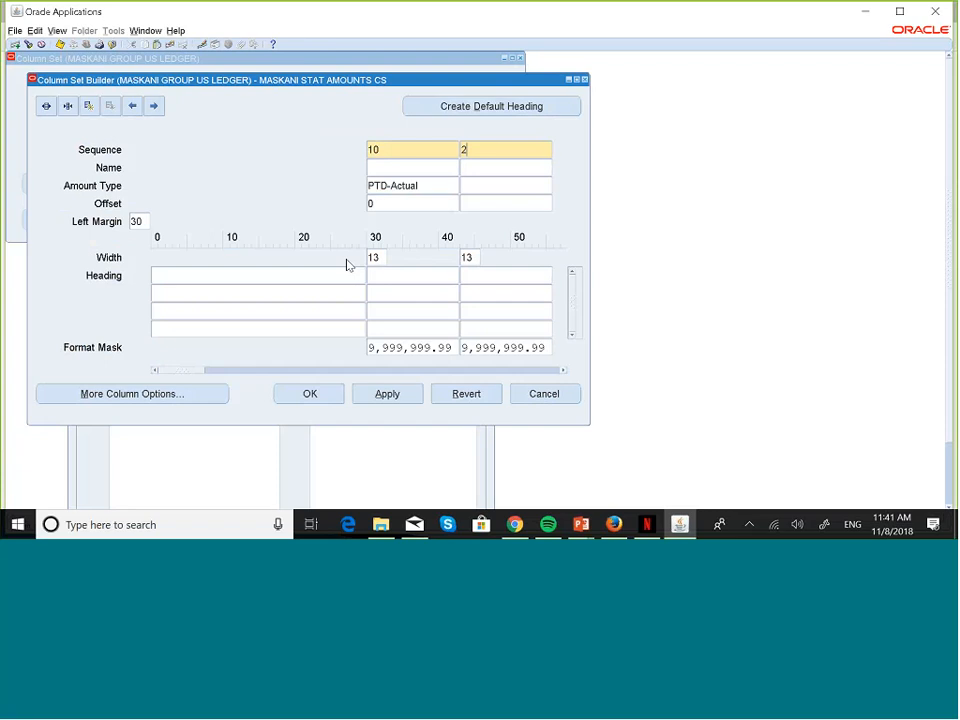
type("0")
left_click(484, 186)
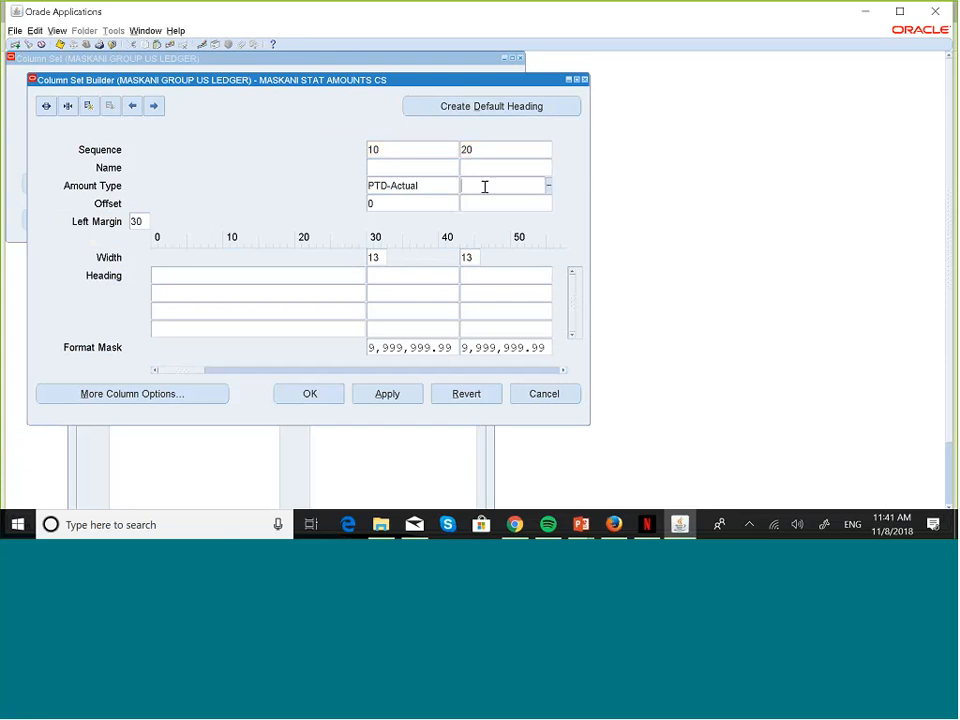
left_click(549, 186)
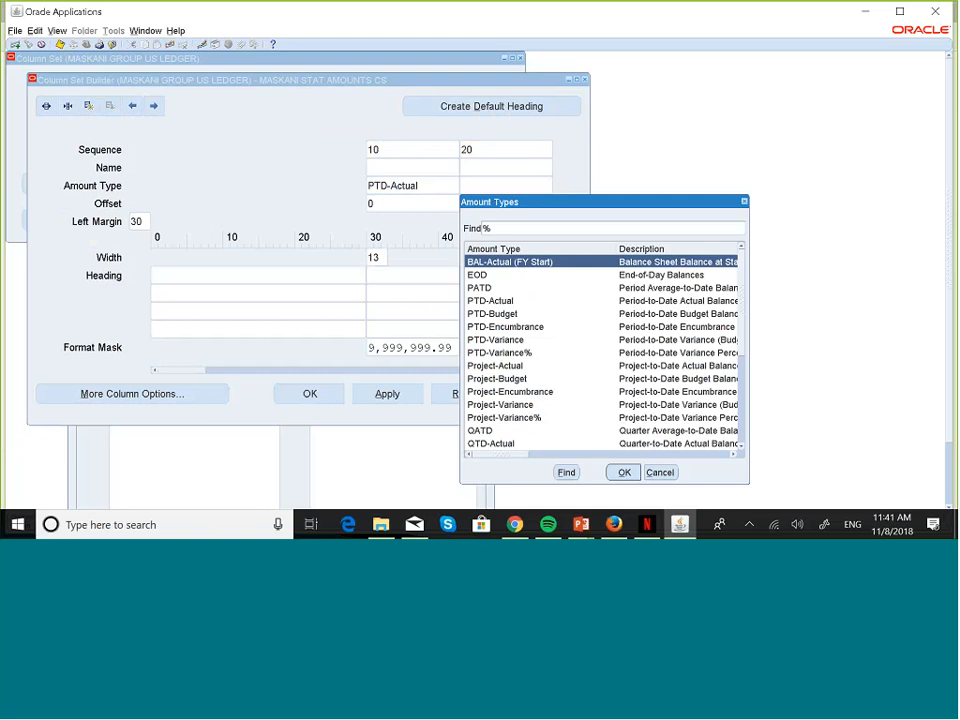
left_click(503, 303)
left_click(622, 471)
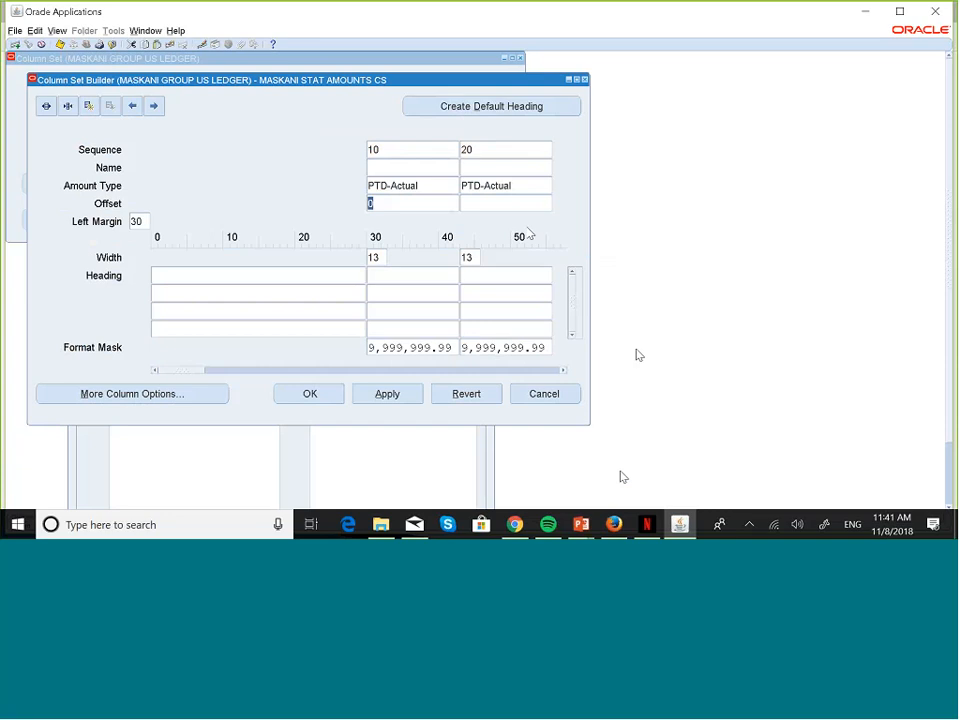
left_click(482, 203)
type("0")
Create the default heading for the two PTD-Actual columns.
left_click(474, 120)
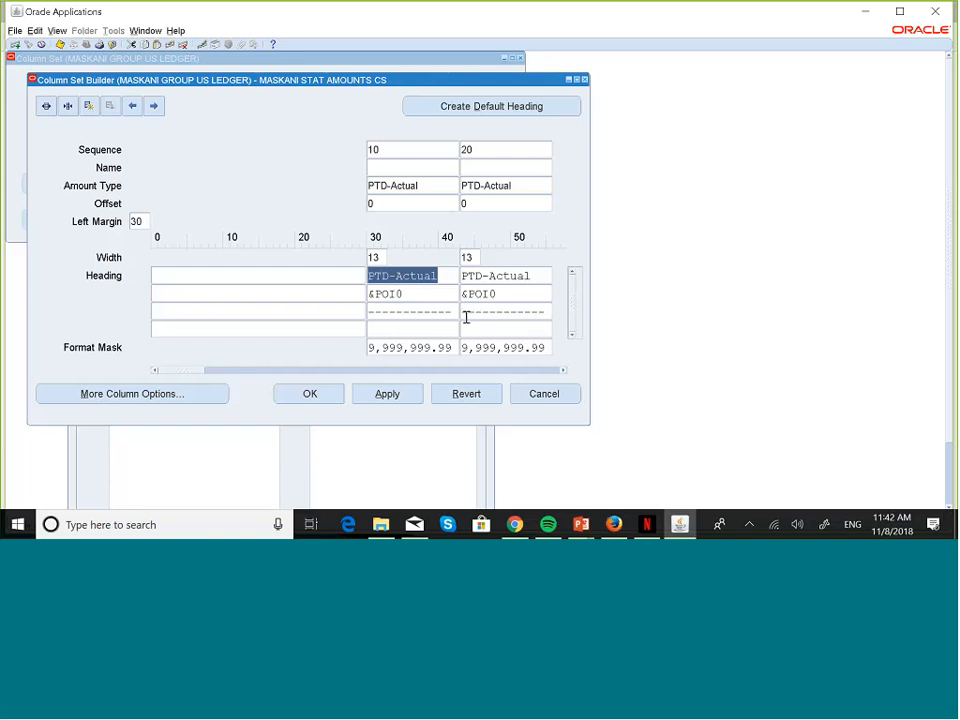
left_click(435, 311)
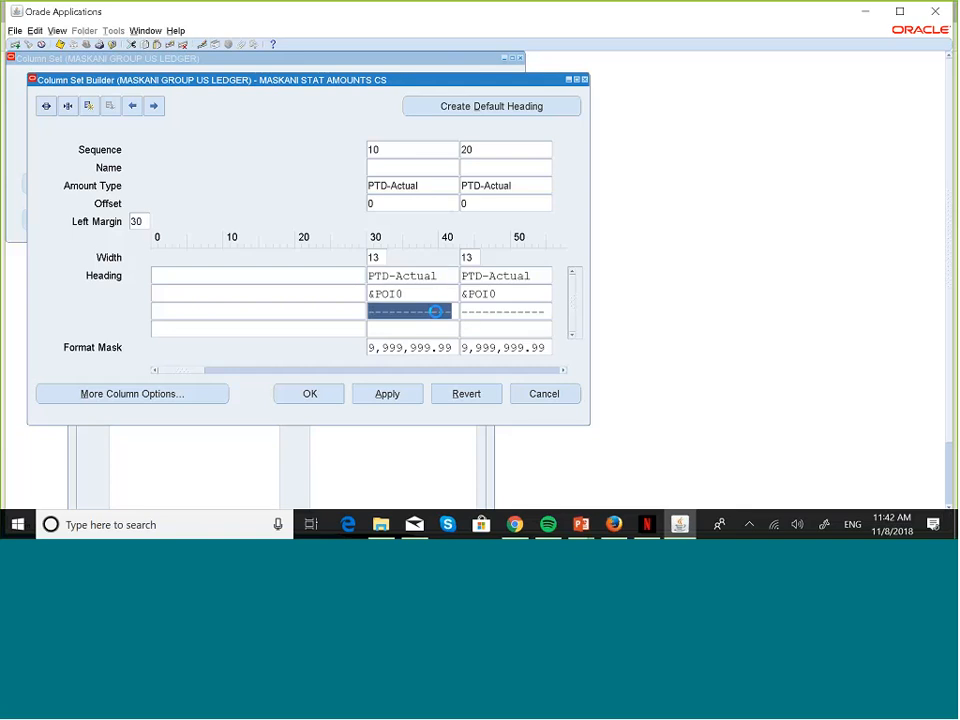
Move the dashed underline of both column headings from the third heading line to the fourth.
key("Delete")
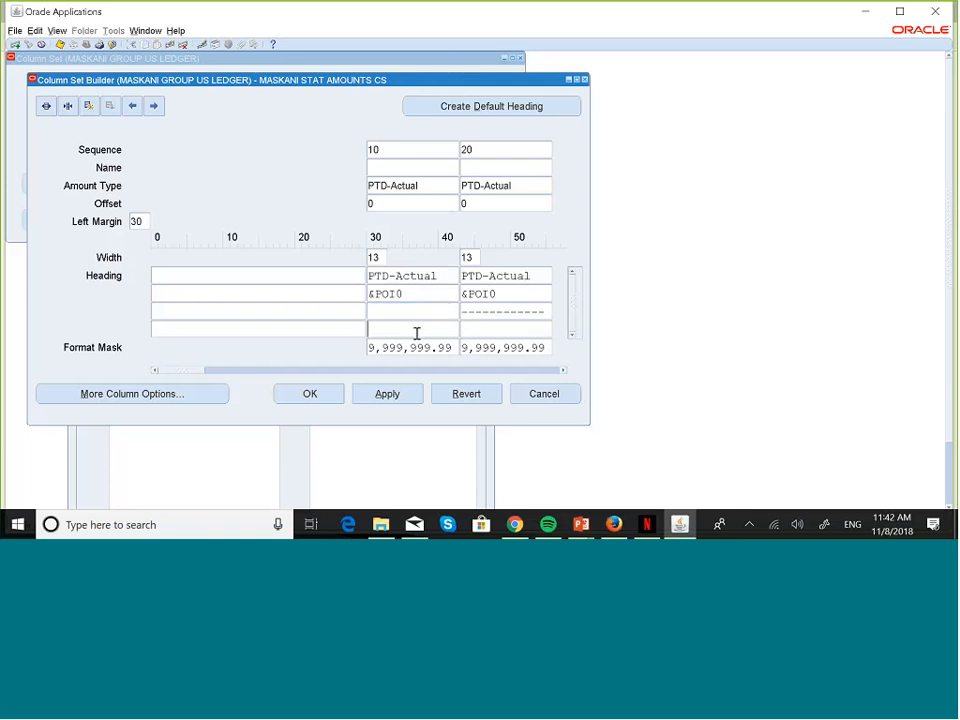
left_click(470, 311)
key("ctrl+c")
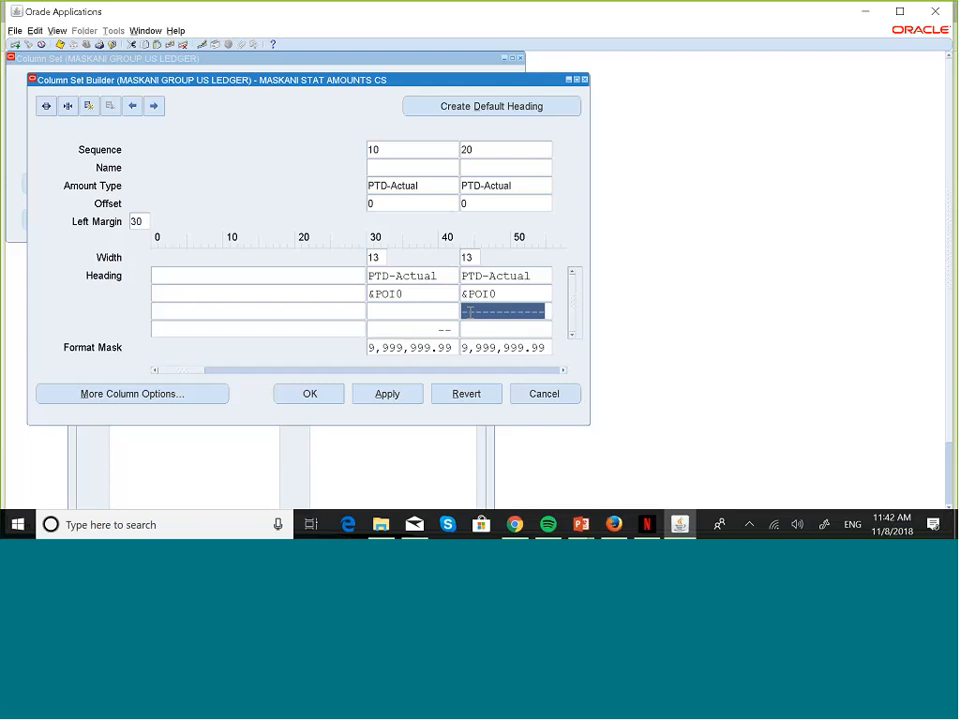
key("Delete")
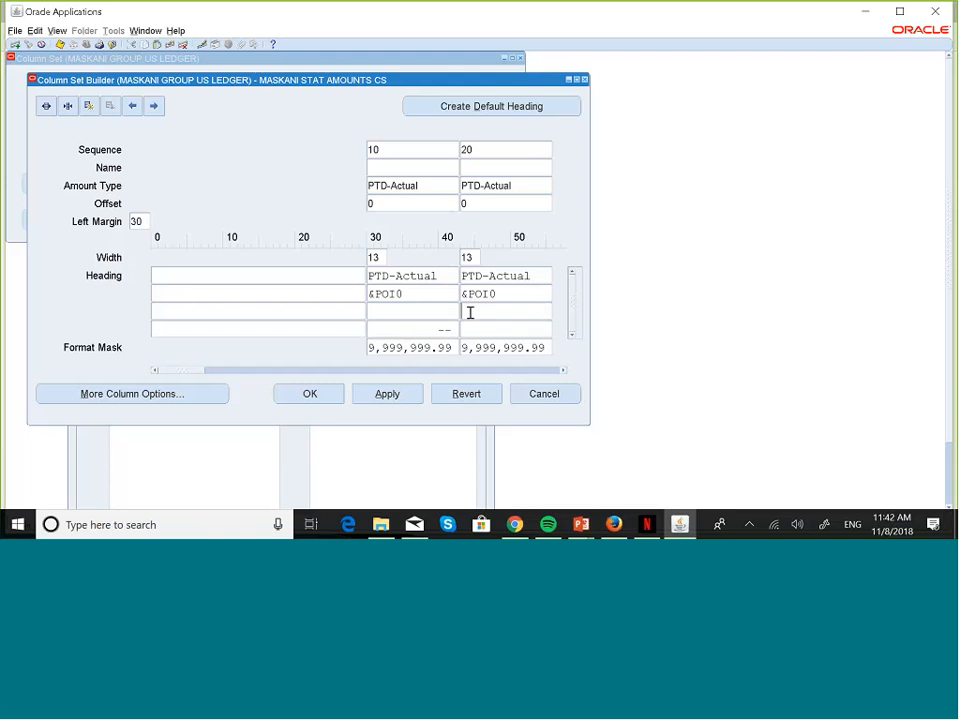
key("ctrl+v")
left_click(474, 314)
type("STA")
type("AMOUN")
key("BackSpace")
key("BackSpace")
key("BackSpace")
key("BackSpace")
key("BackSpace")
key("BackSpace")
key("BackSpace")
key("BackSpace")
key("BackSpace")
key("BackSpace")
Enter &CURRENCY1 as the third heading line of column 20 and set that column's control value to 1.
type("&CURRENCY")
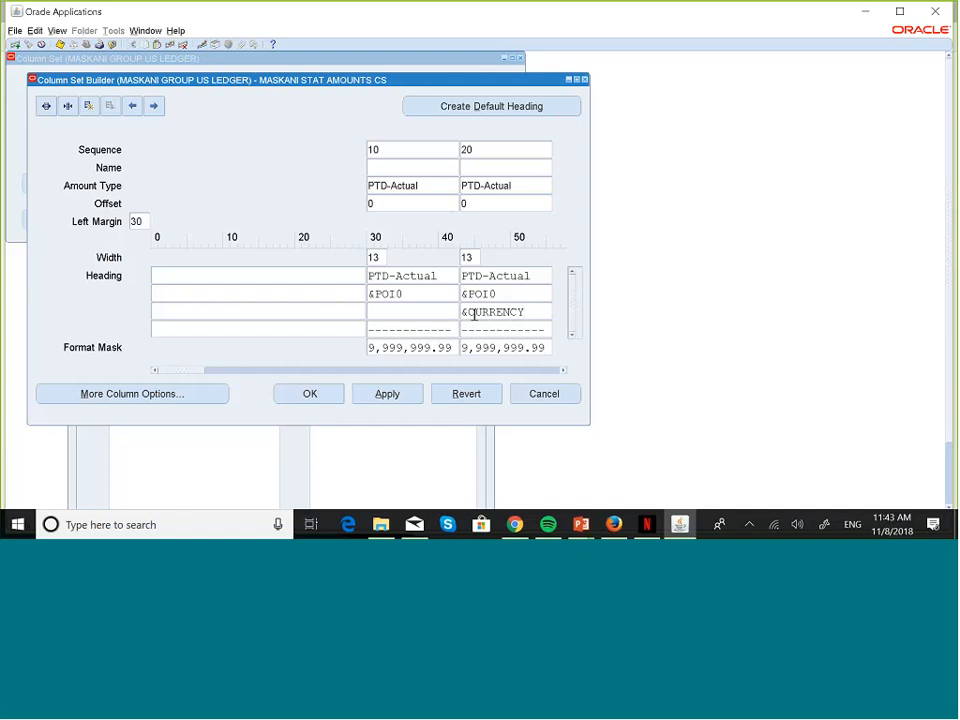
type("1")
left_click(514, 152)
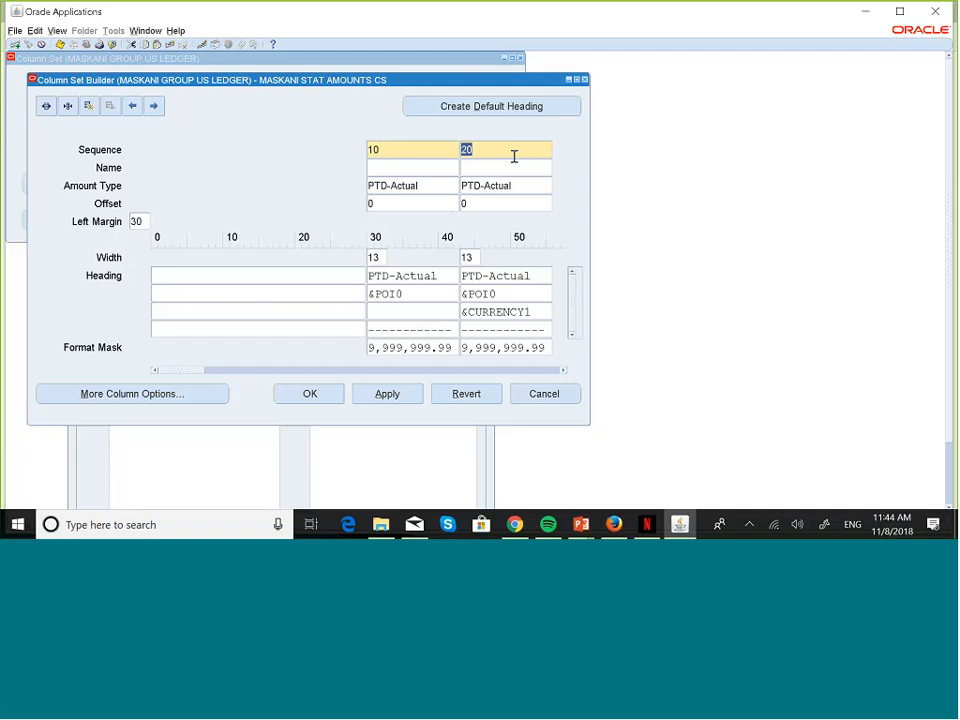
left_click(515, 168)
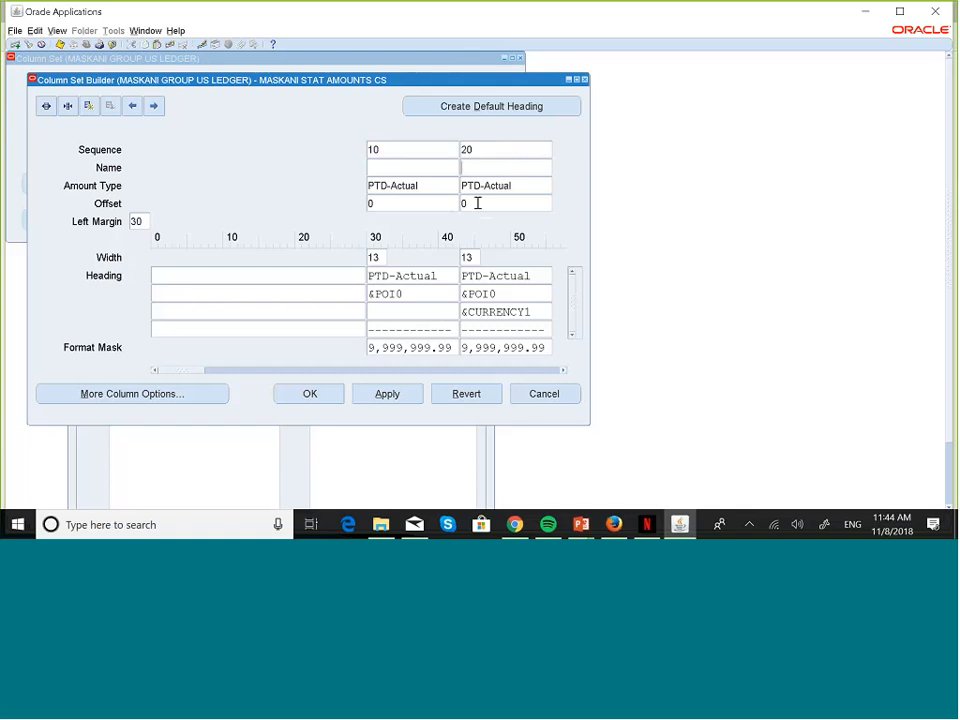
left_click(157, 394)
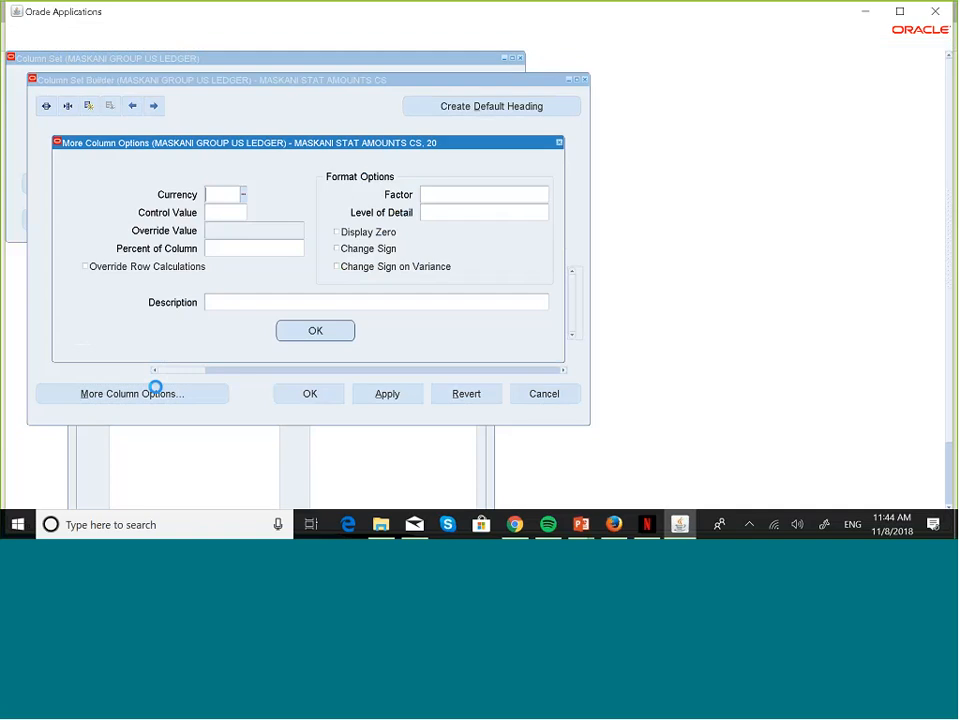
left_click(226, 212)
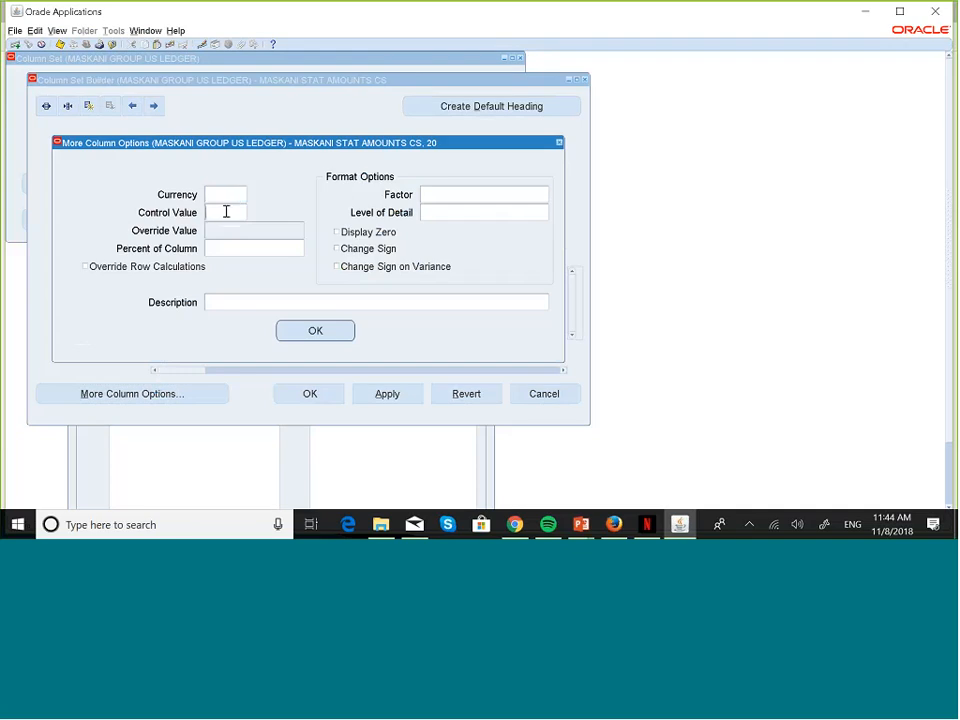
type("1")
left_click(313, 331)
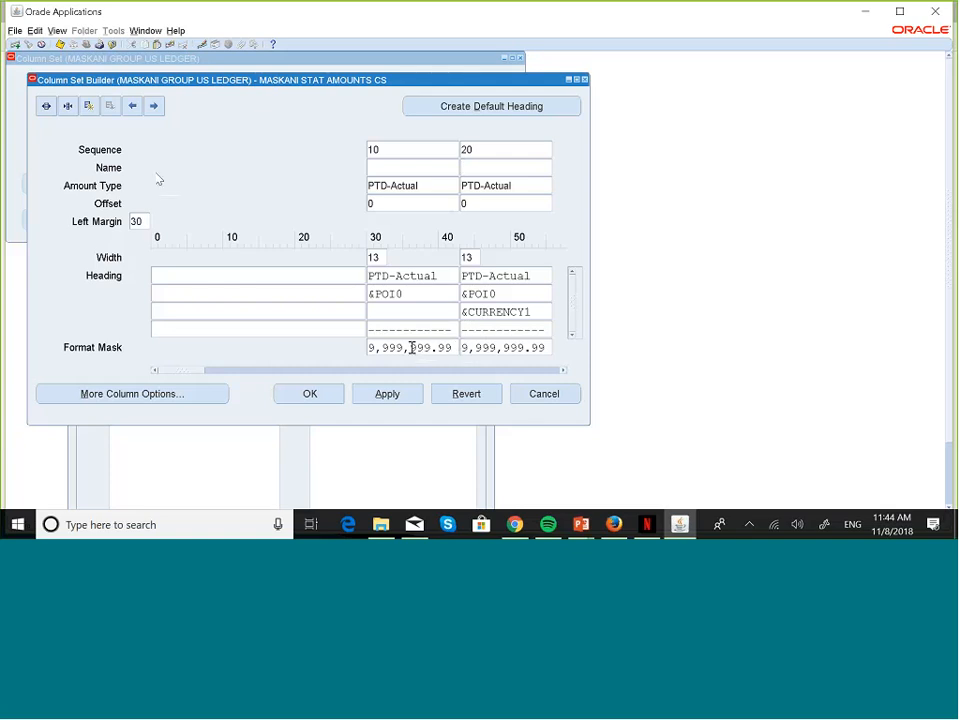
Save the column definitions and close the Column Set Builder and Column Set windows.
left_click(60, 44)
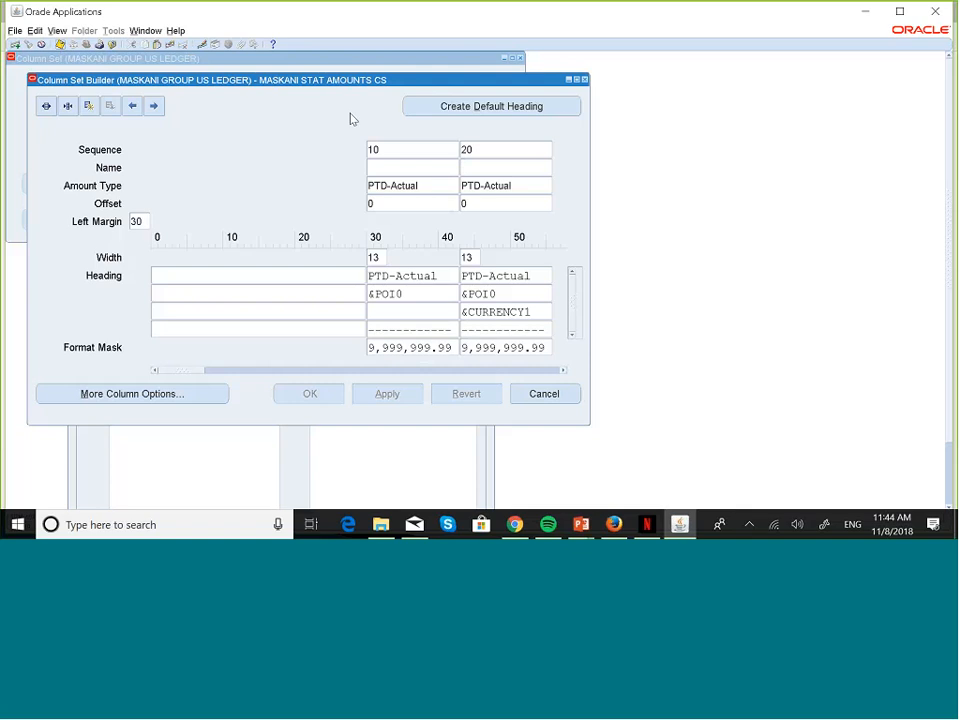
left_click(584, 79)
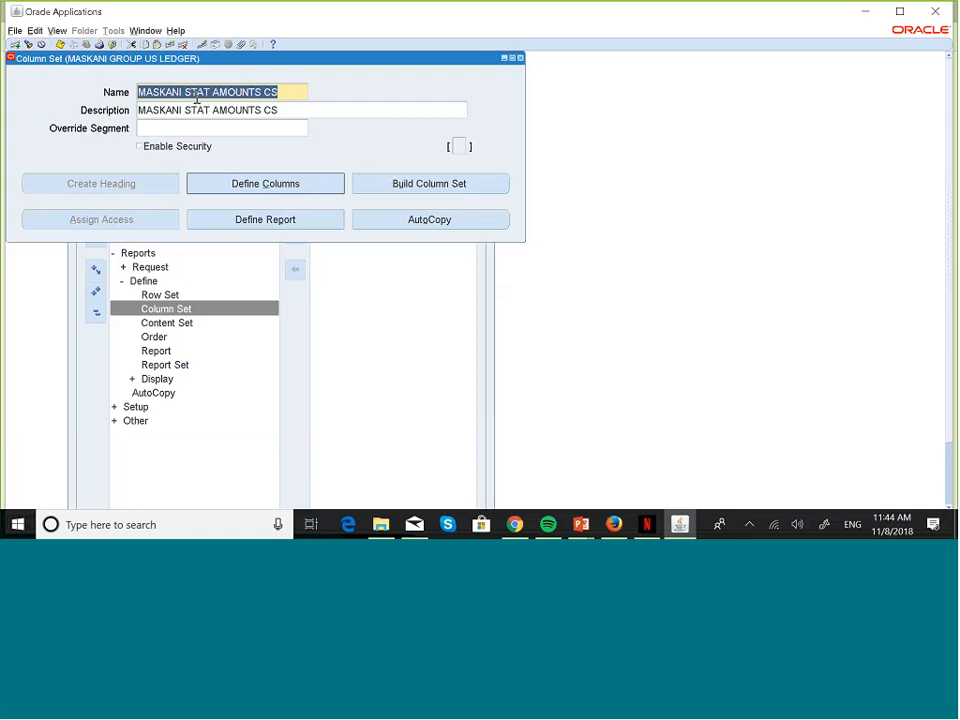
left_click(519, 58)
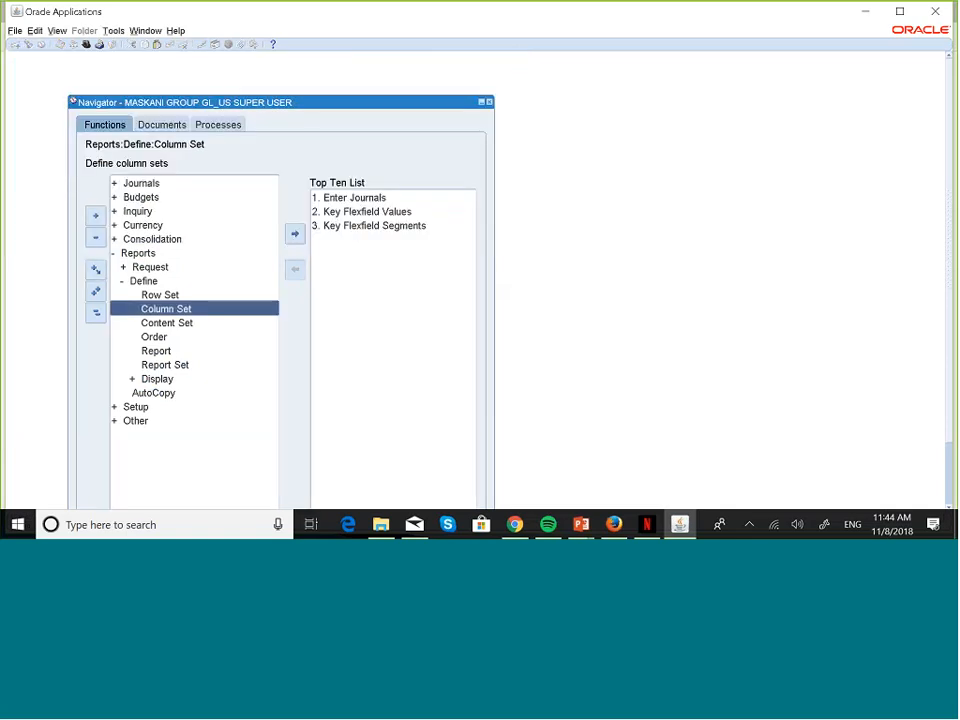
Start a new row set named MASKANI ALL ACCOUNTS RS and give it the same description.
left_click(172, 295)
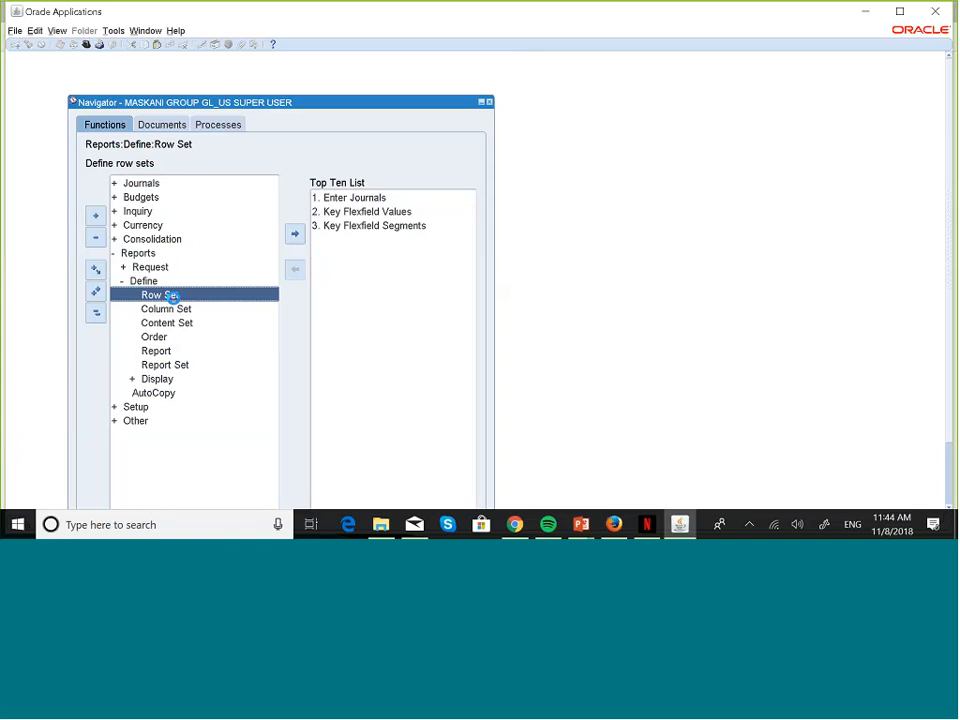
double_click(172, 295)
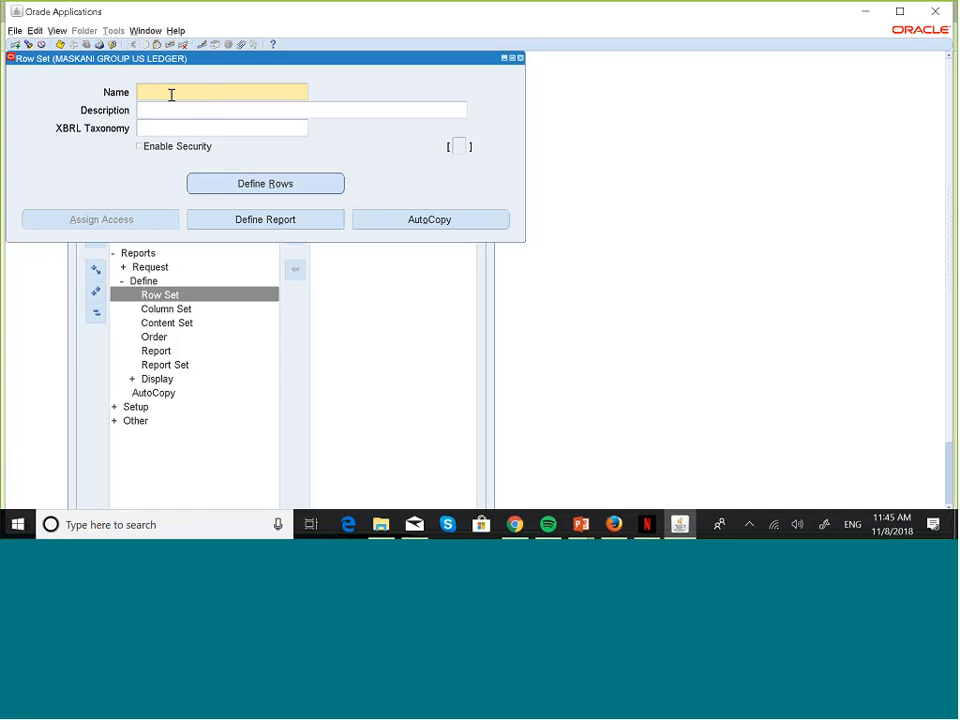
type("MASKANI ALL ACCOUNTS RS")
left_click(242, 94)
key("ctrl+c")
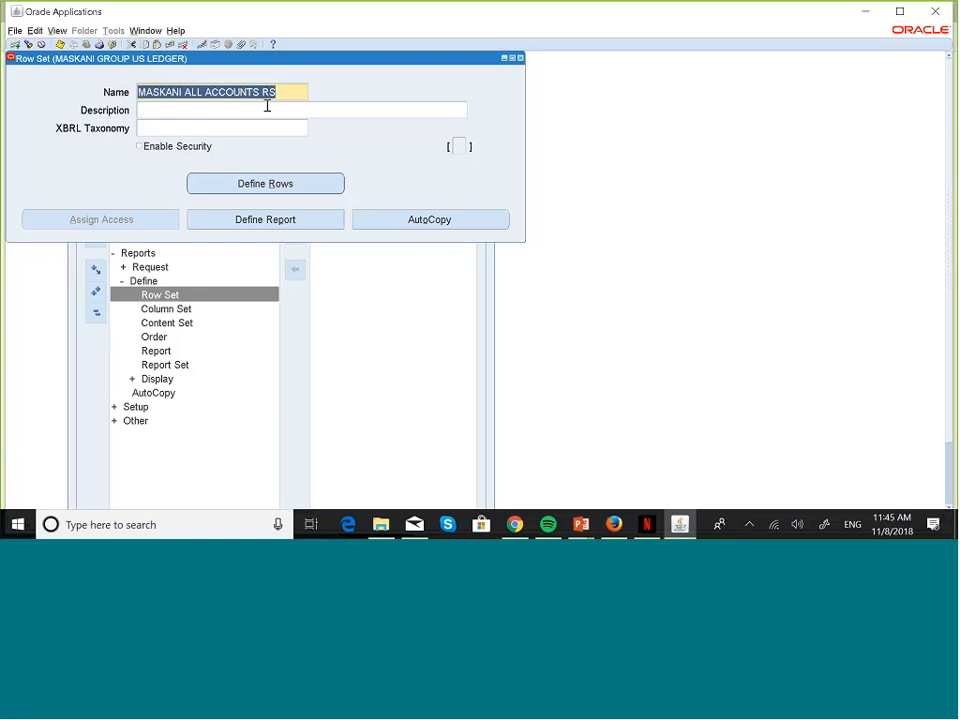
left_click(267, 107)
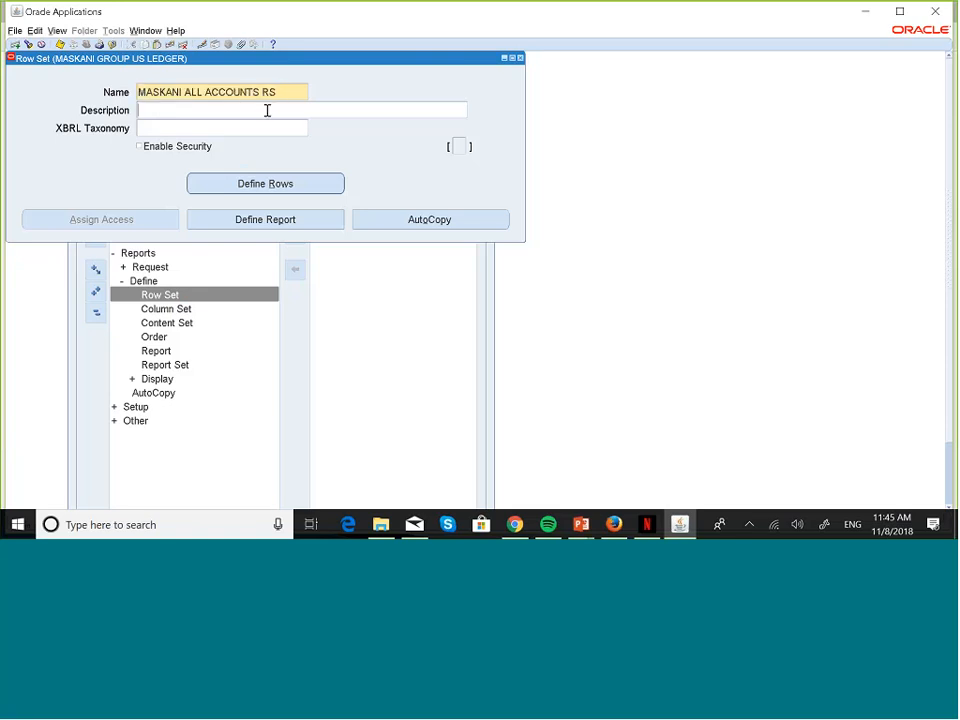
key("ctrl+v")
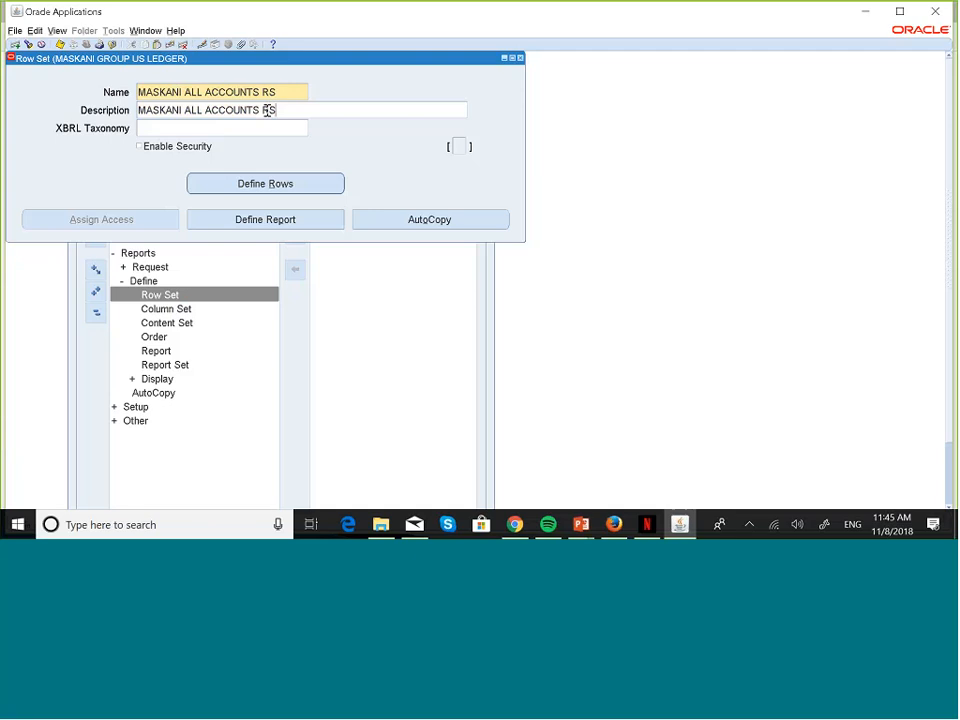
Define row line 10 of the row set with the line item All Accounts.
left_click(310, 182)
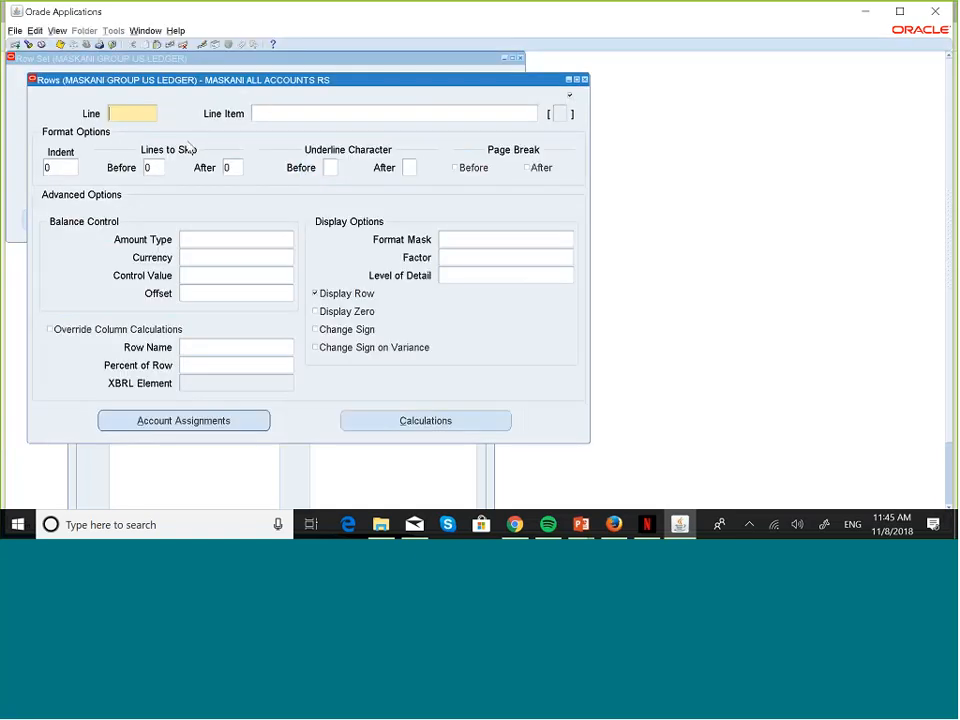
type("10")
left_click(267, 113)
key("Caps_Lock")
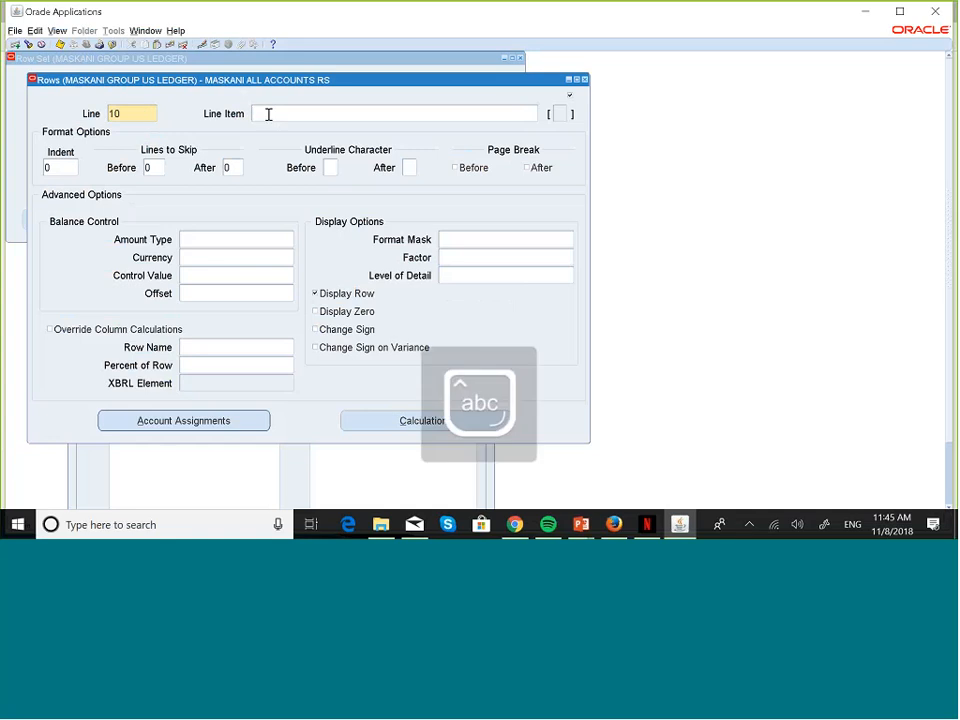
type("All Accounts")
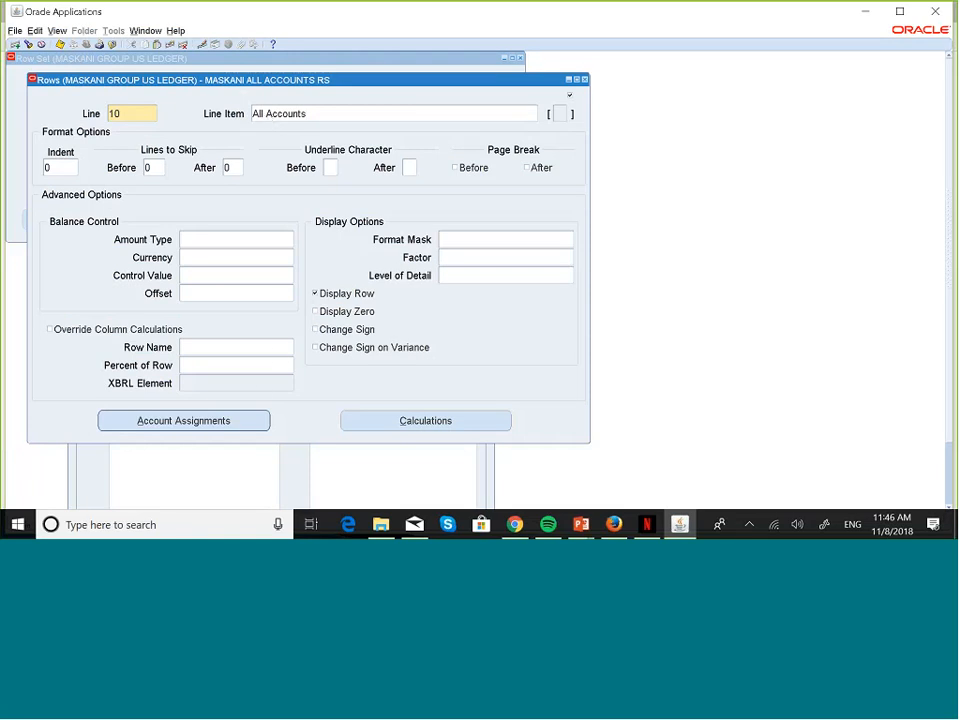
In the row's account assignments, set the low and high ledger to MASKANI GRO2831(USD).
left_click(223, 424)
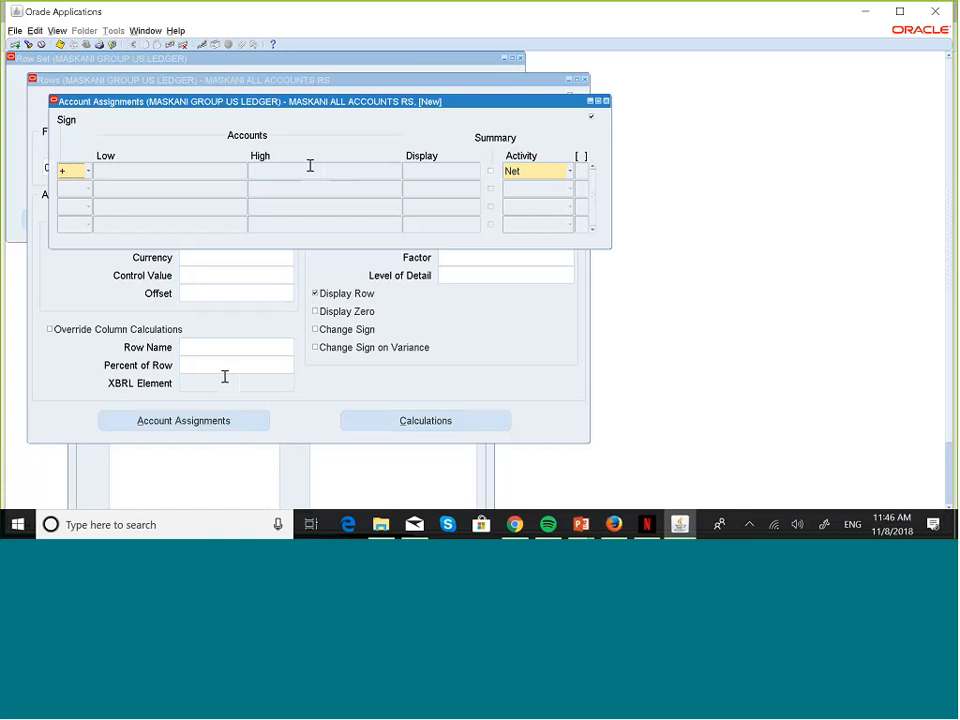
left_click(211, 170)
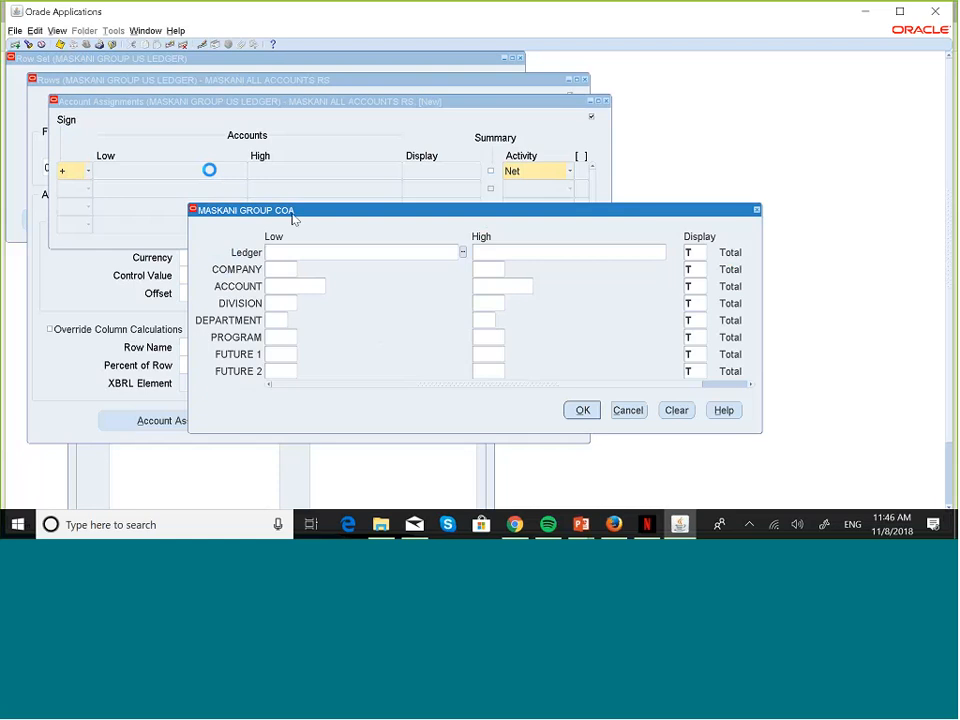
left_click(463, 253)
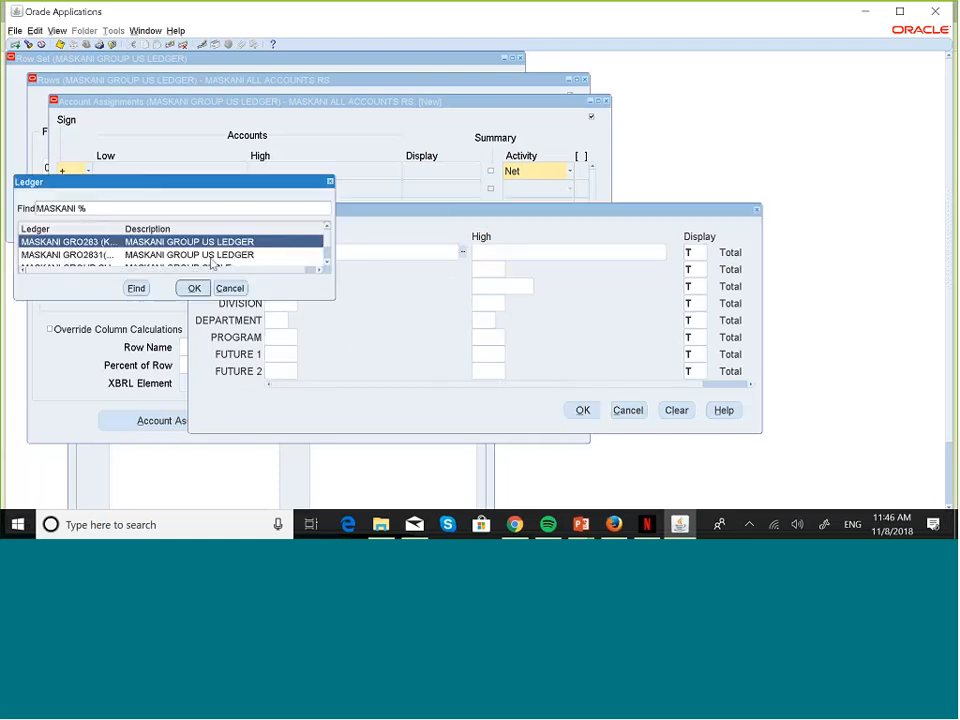
left_click(208, 255)
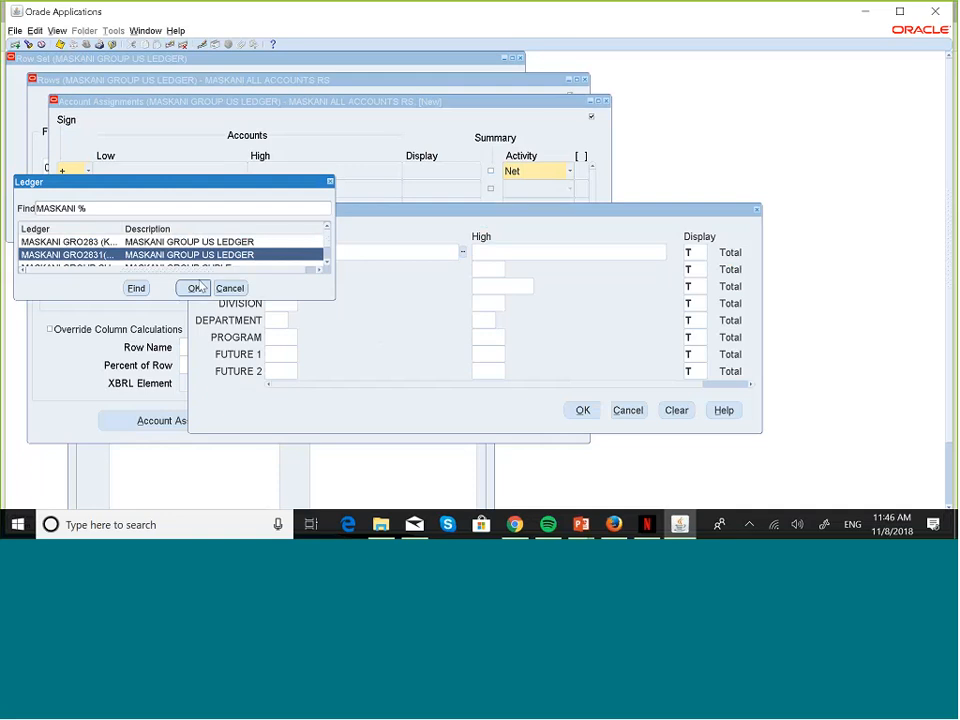
left_click(197, 288)
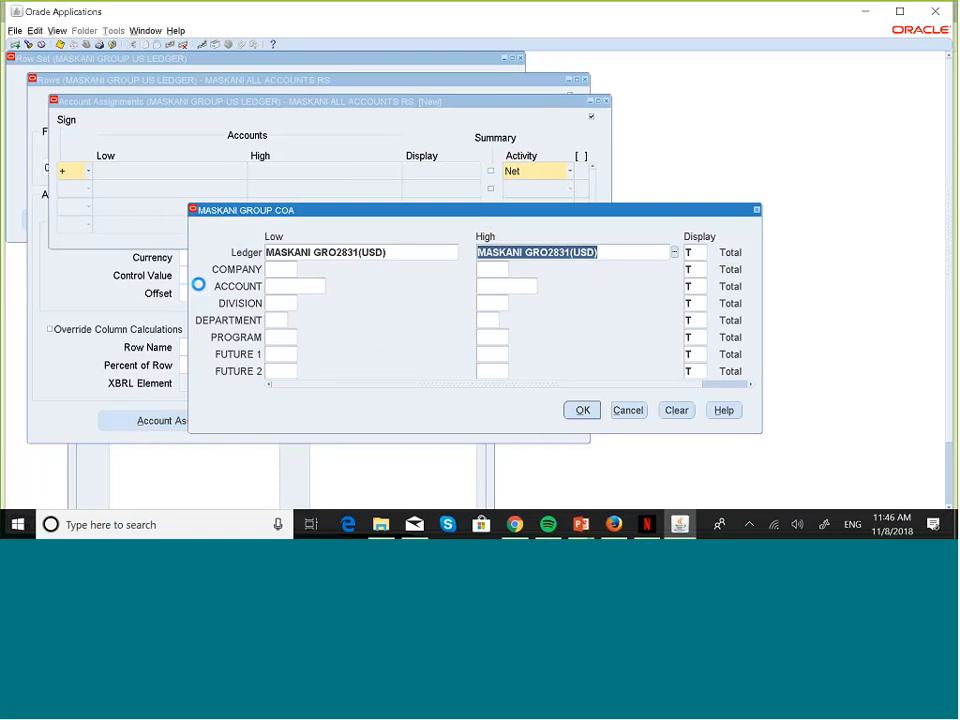
Review the available account values and set the low end of the ACCOUNT range to 001000 Cash.
left_click(280, 288)
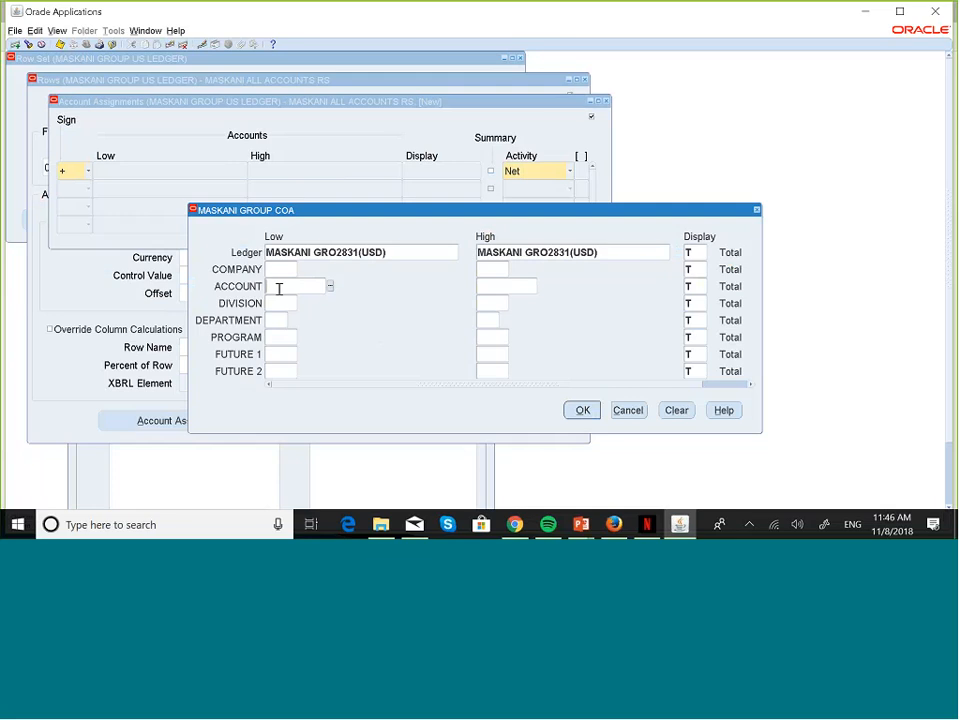
left_click(330, 286)
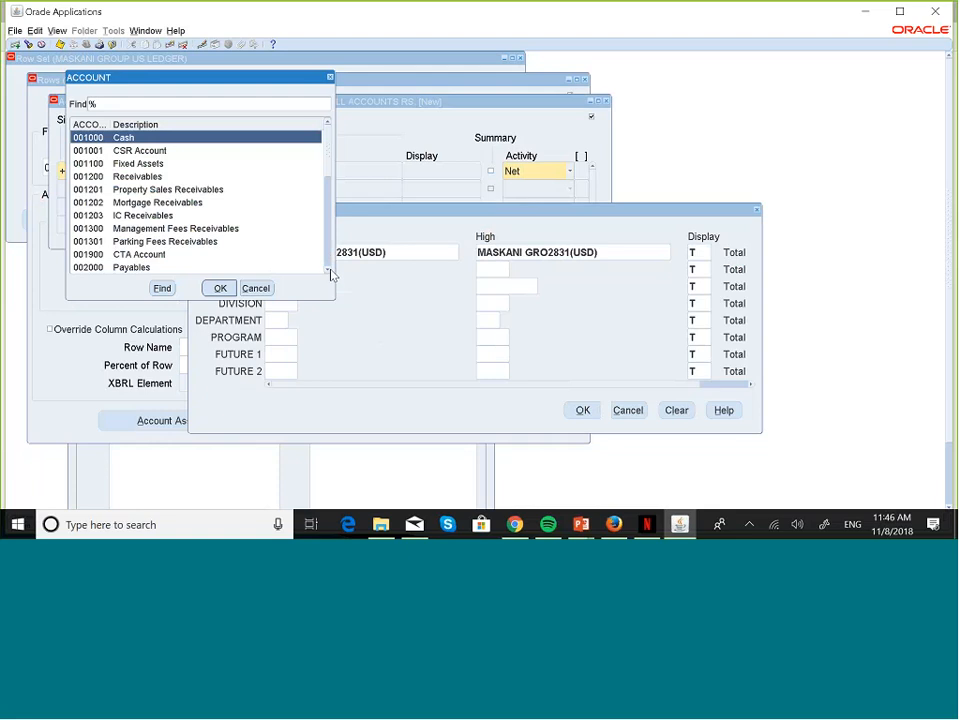
left_click(330, 270)
left_click(330, 270)
left_click(330, 270)
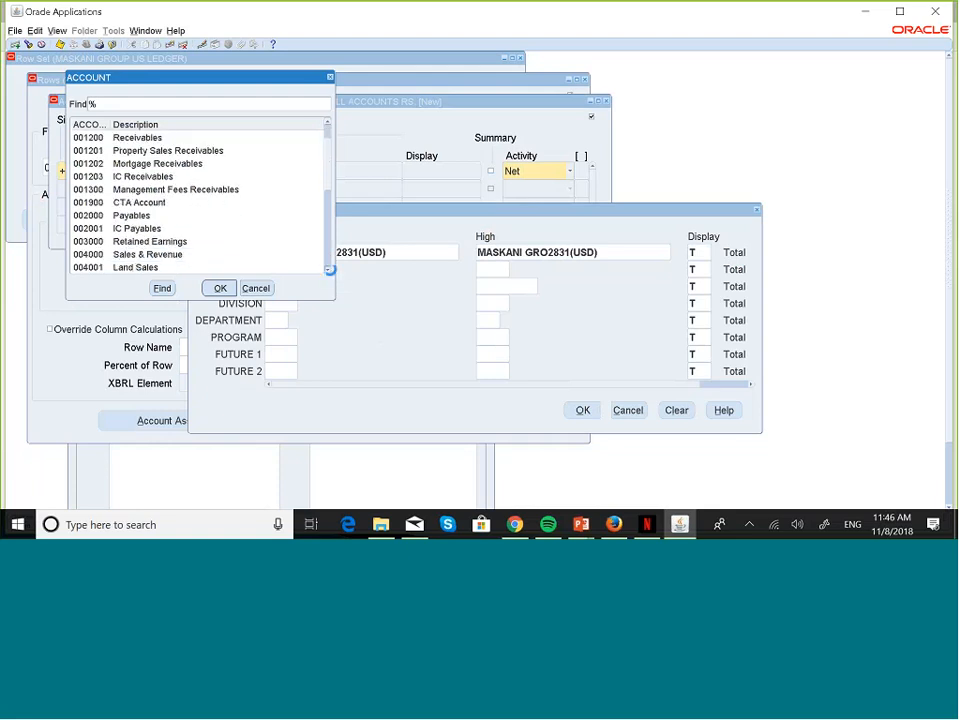
left_click(330, 270)
left_click(330, 270)
left_click(330, 270)
left_click(330, 270)
left_click(330, 270)
left_click(330, 270)
left_click(330, 270)
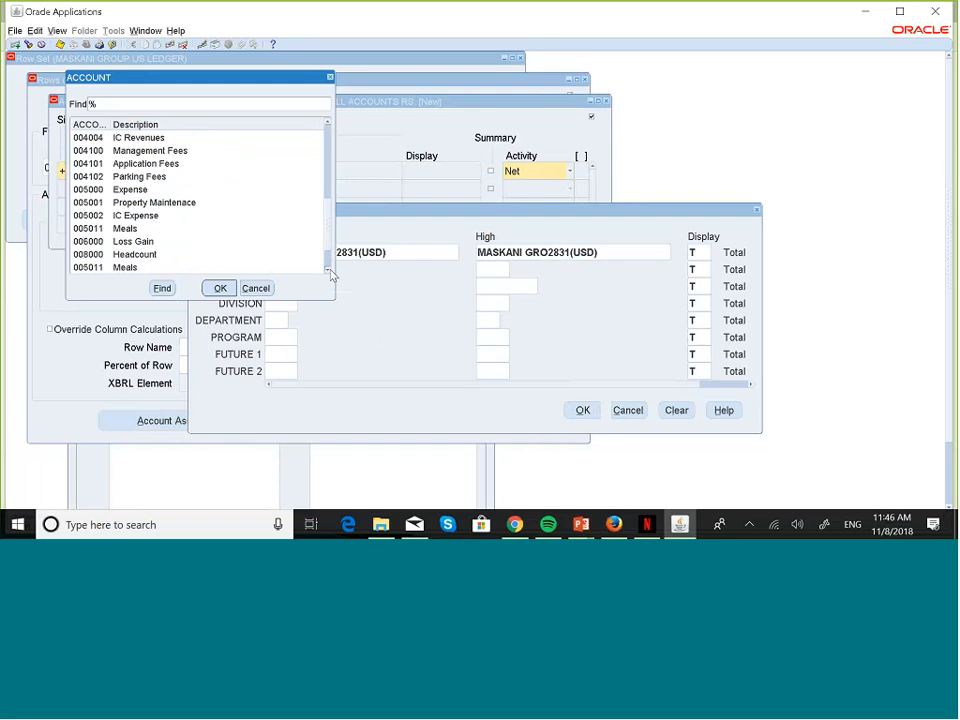
left_click(330, 270)
left_click(330, 270)
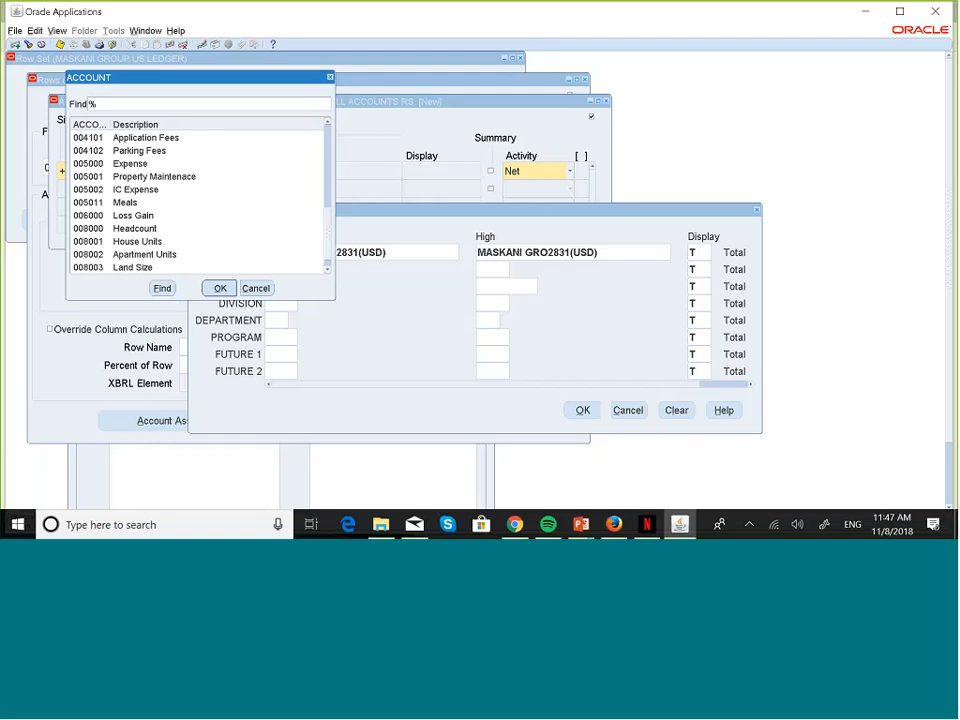
left_click_drag(328, 233, 315, 130)
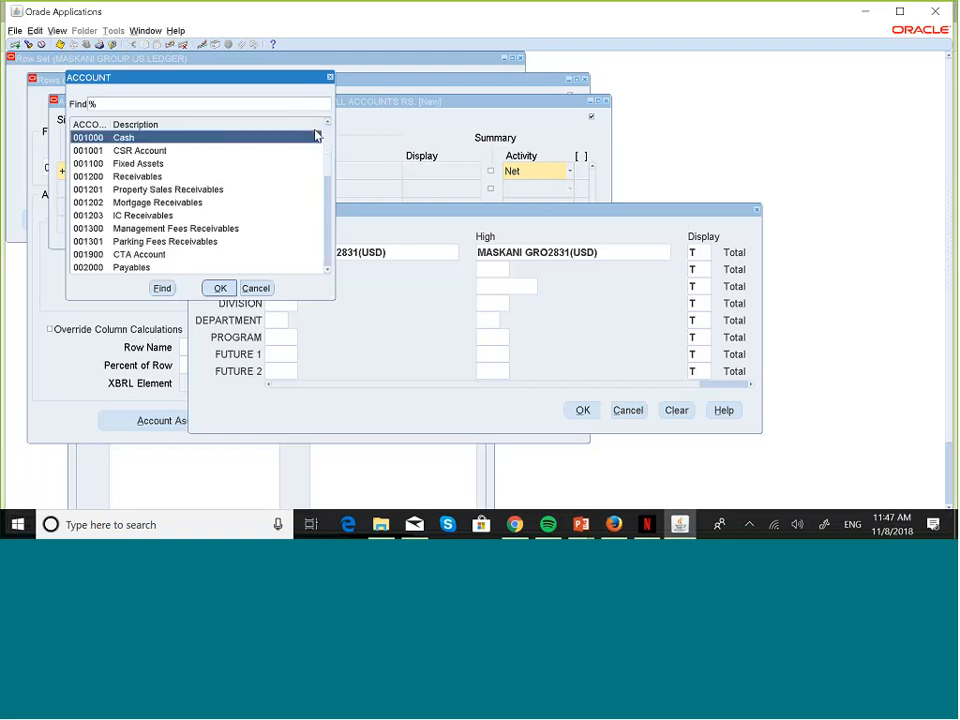
left_click(222, 288)
Set the high end of the ACCOUNT range to 006000 Loss Gain.
left_click(531, 287)
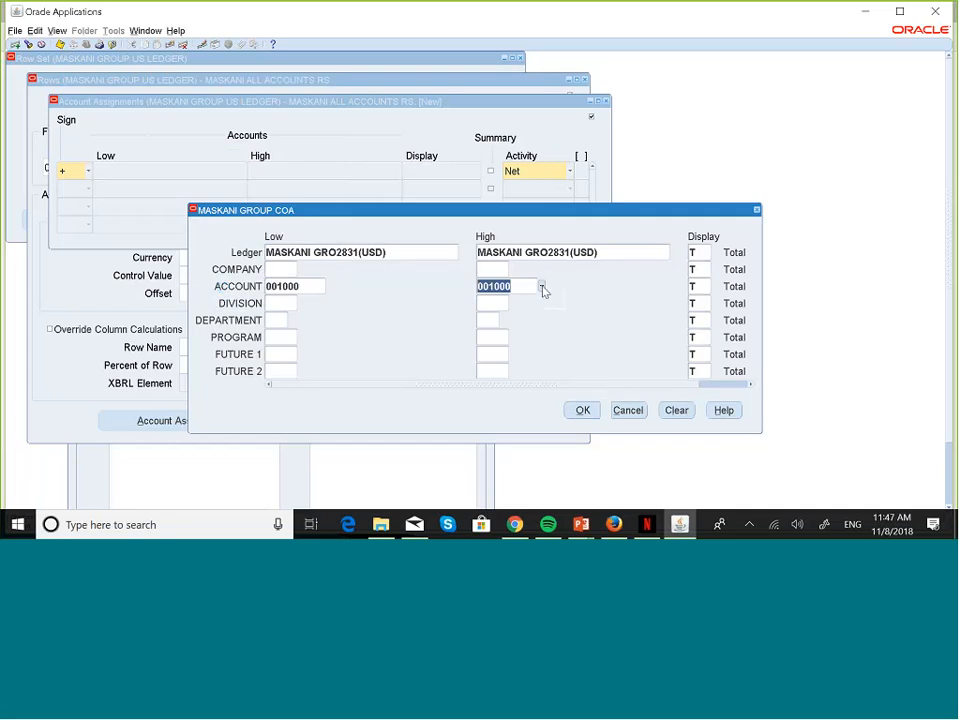
left_click(542, 288)
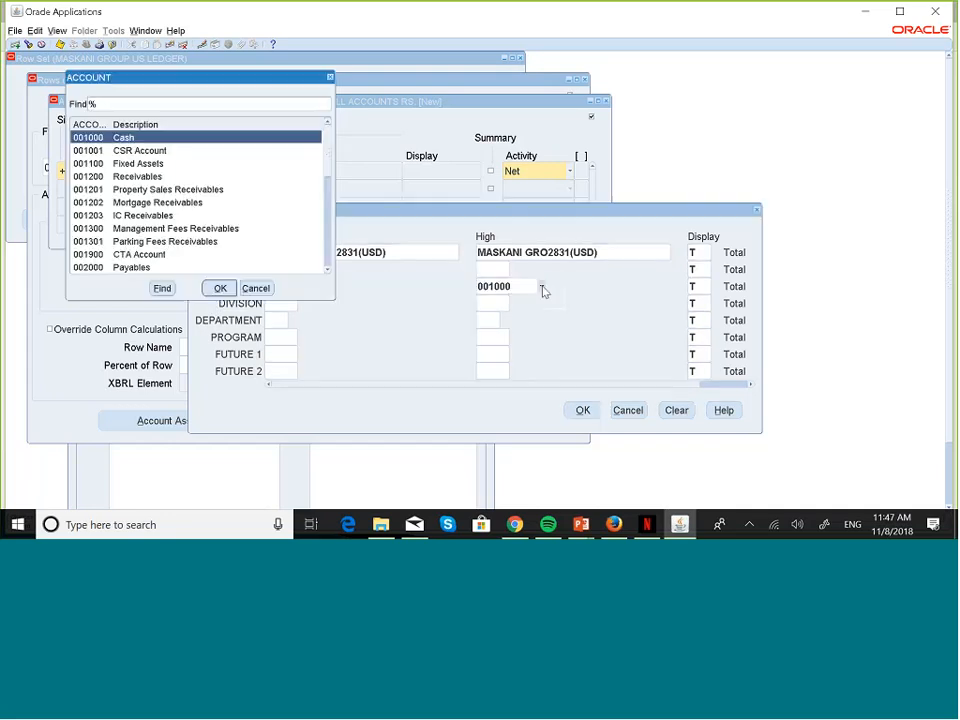
left_click(328, 270)
scroll(328, 265, "down", 5)
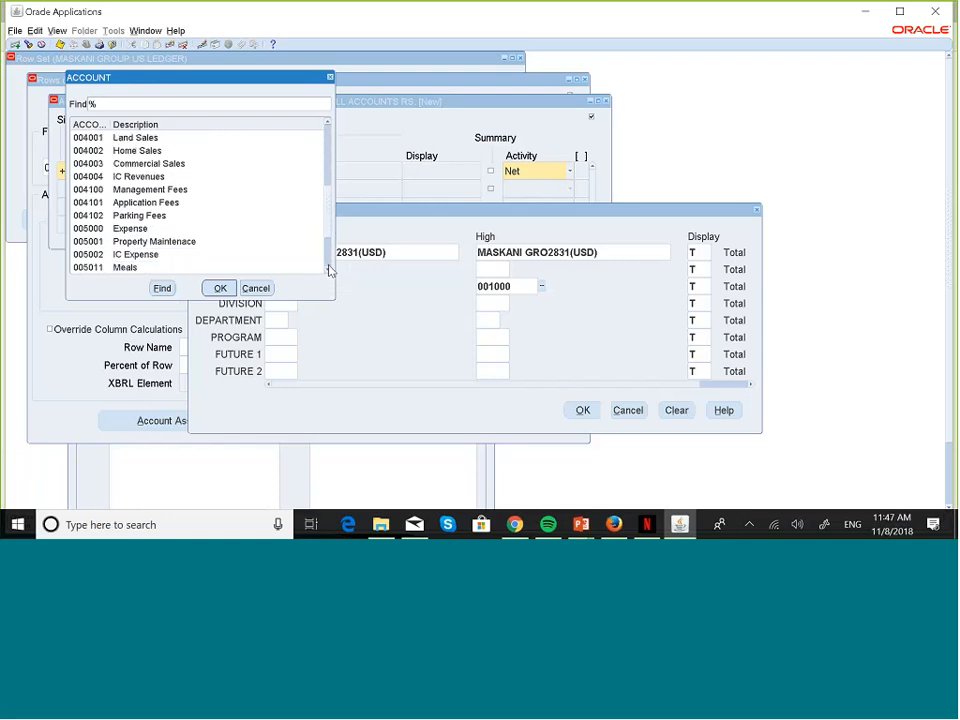
scroll(328, 268, "down", 2)
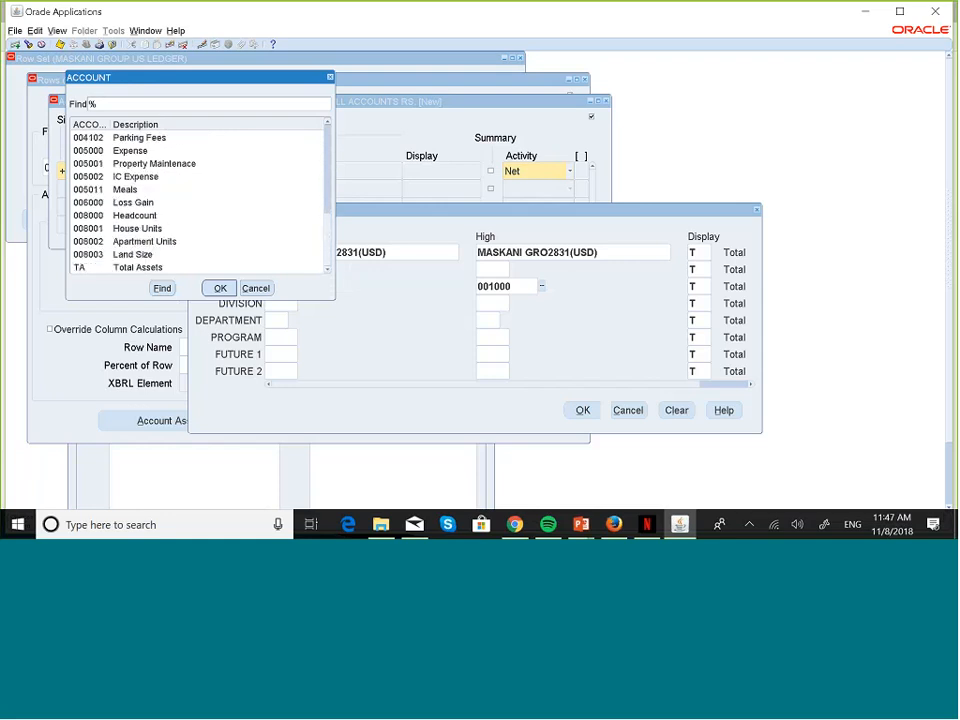
left_click(147, 204)
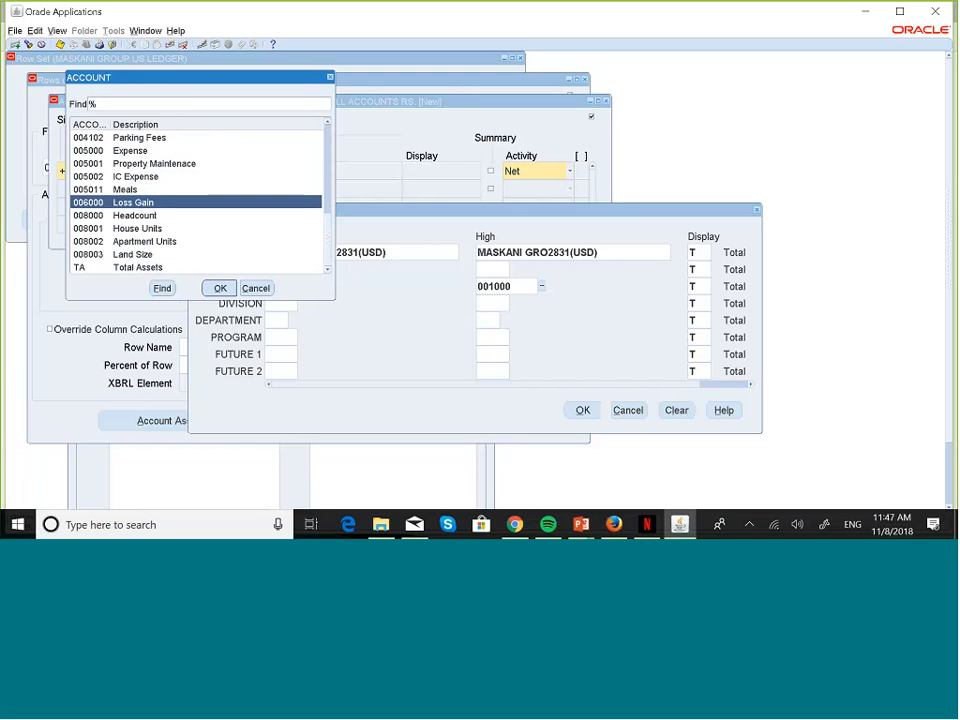
left_click(220, 289)
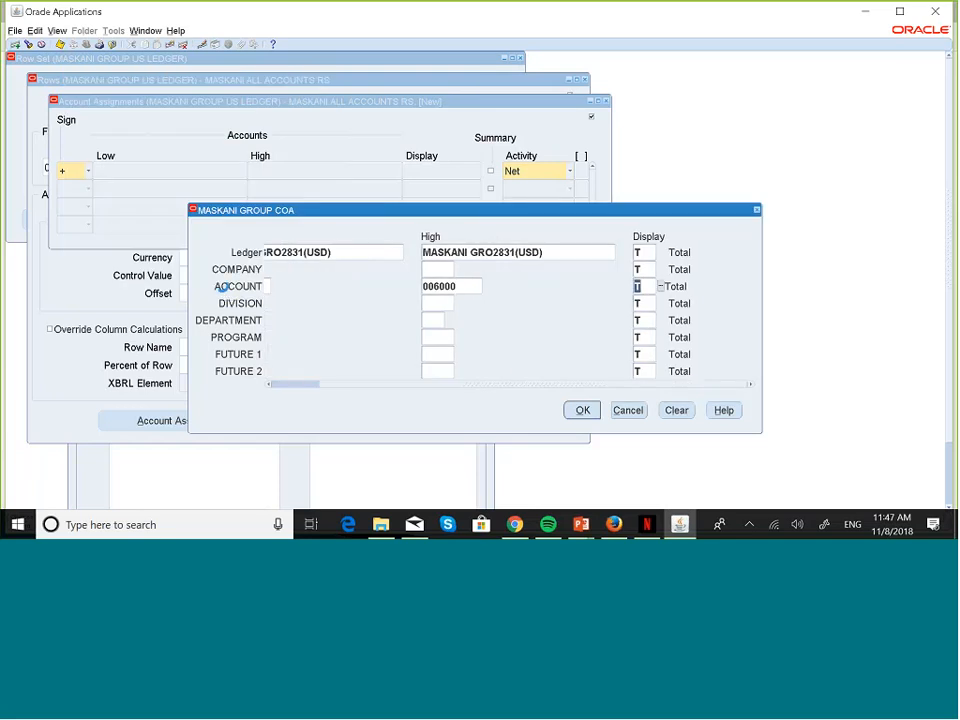
Set the display option of the ACCOUNT segment to E (Expand).
left_click(658, 286)
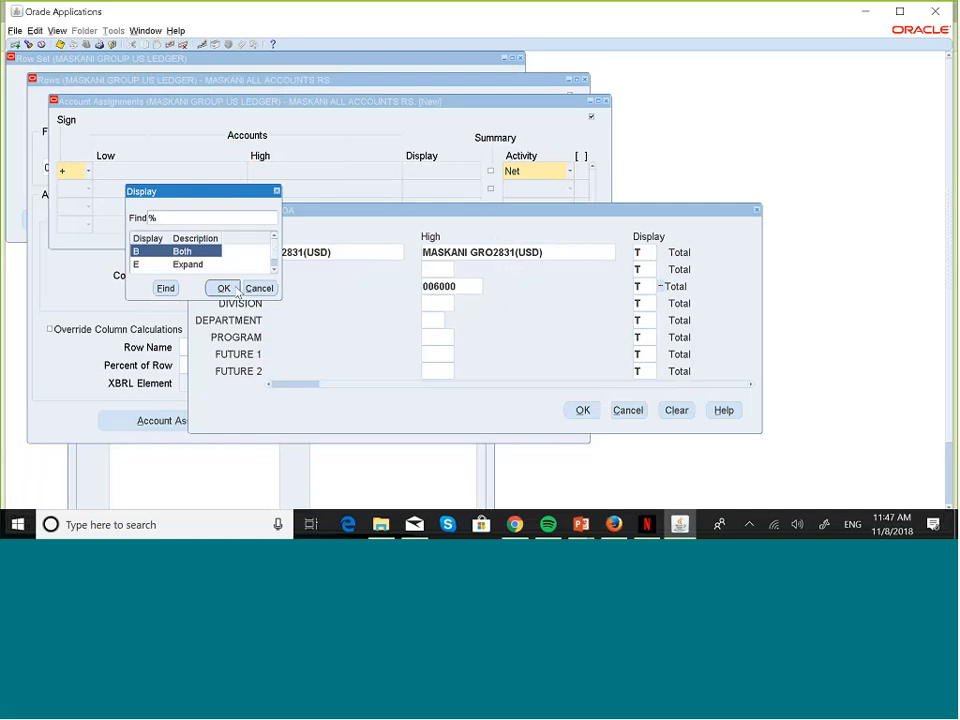
left_click(188, 266)
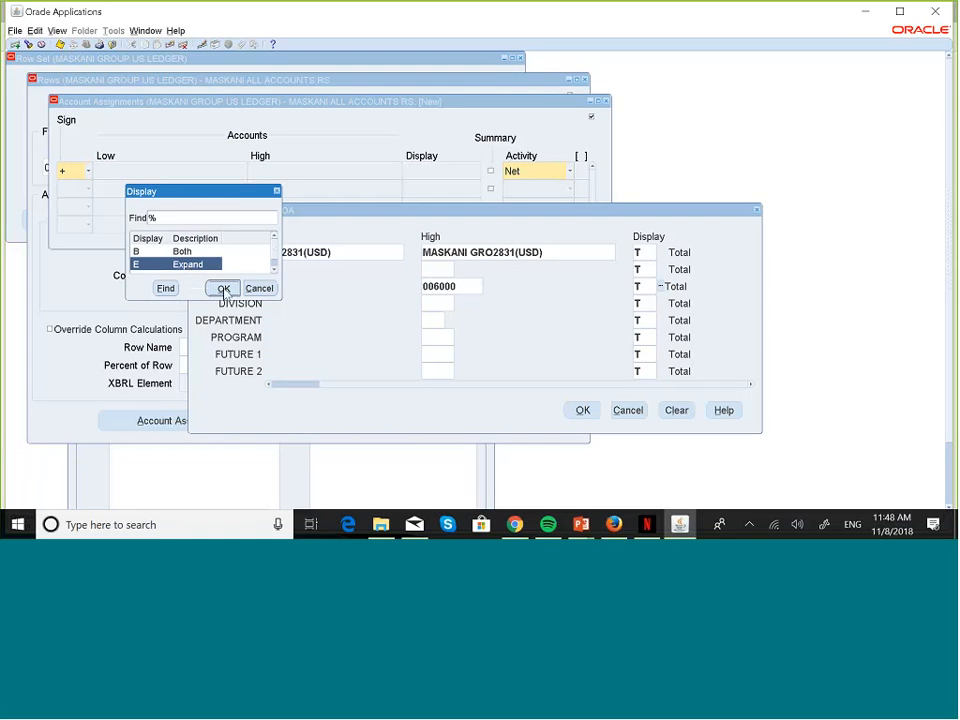
left_click(224, 288)
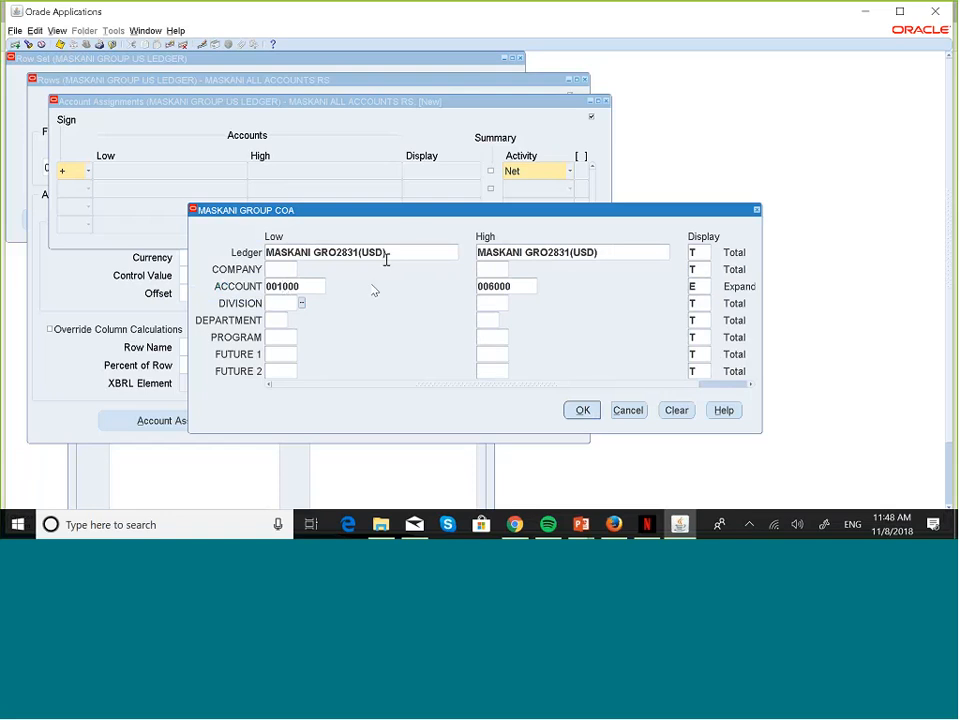
Set the COMPANY range from 001 Maskani Developers to 090 Elimination Company and accept the account range.
left_click(290, 269)
left_click(302, 269)
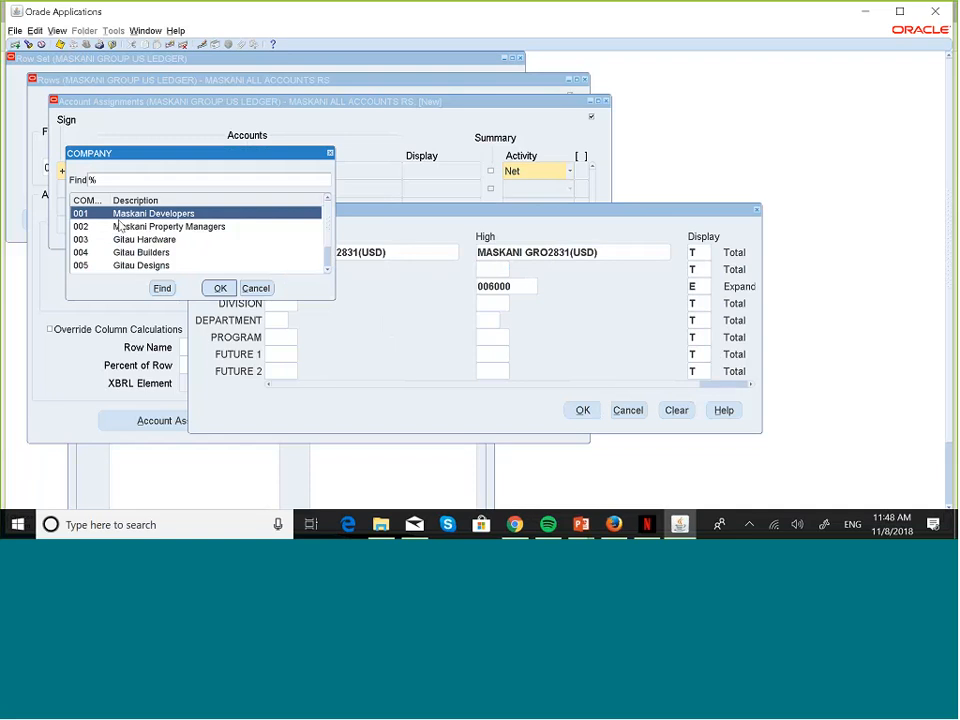
left_click(222, 288)
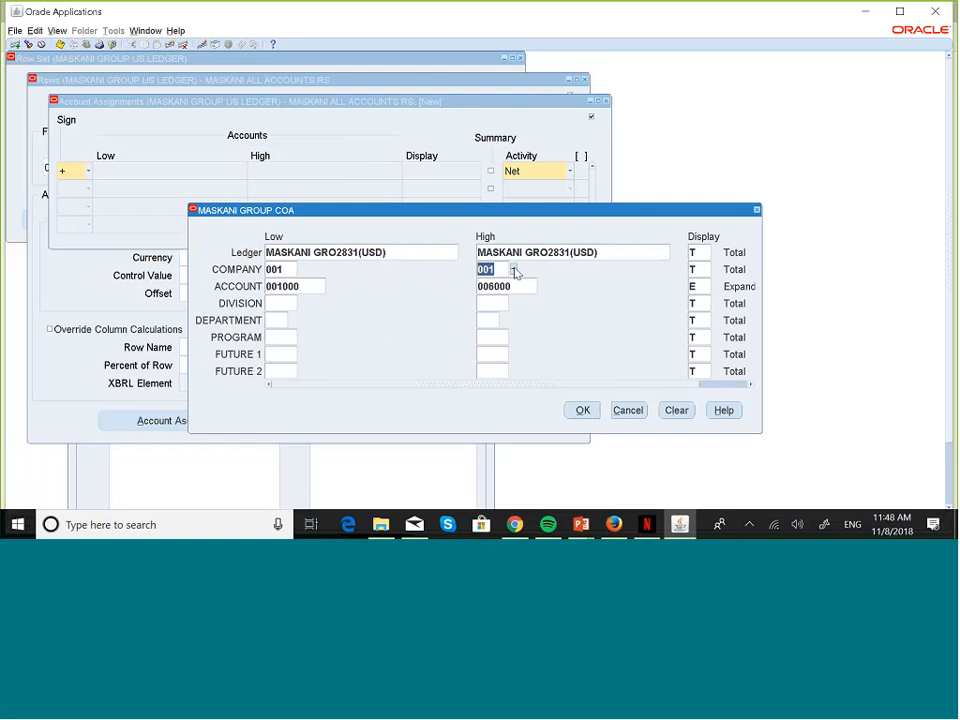
left_click(514, 271)
left_click(327, 268)
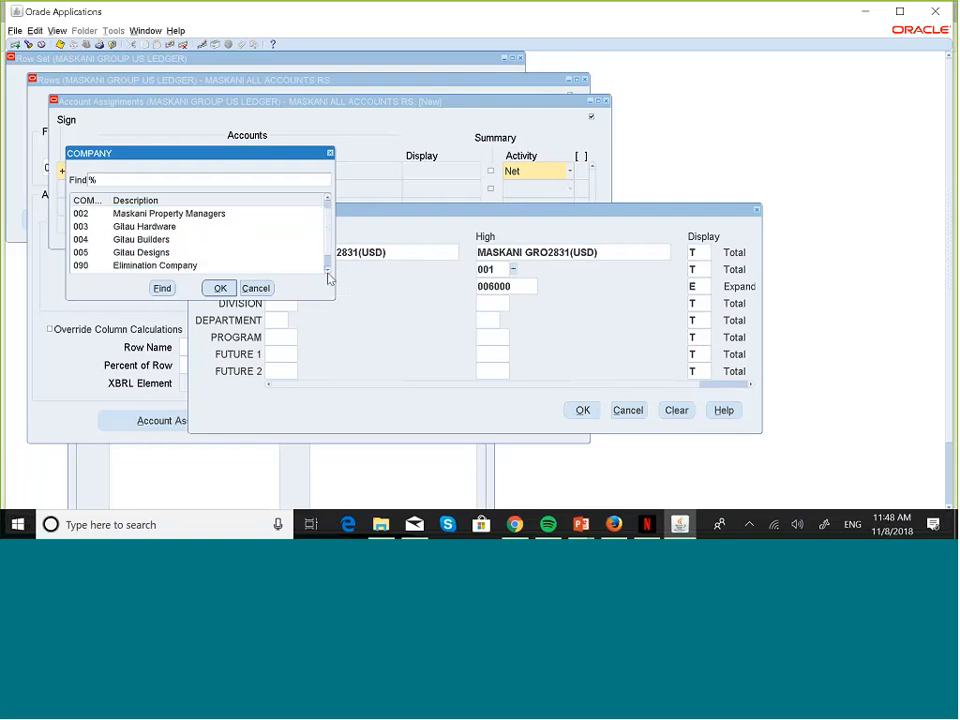
left_click(327, 268)
left_click(165, 254)
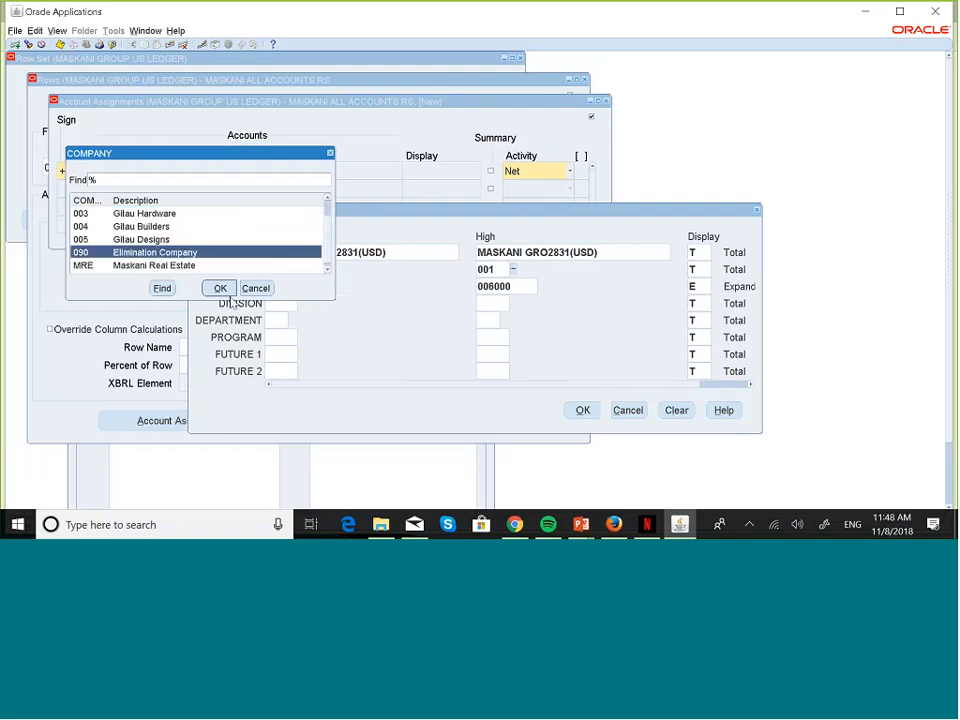
left_click(222, 291)
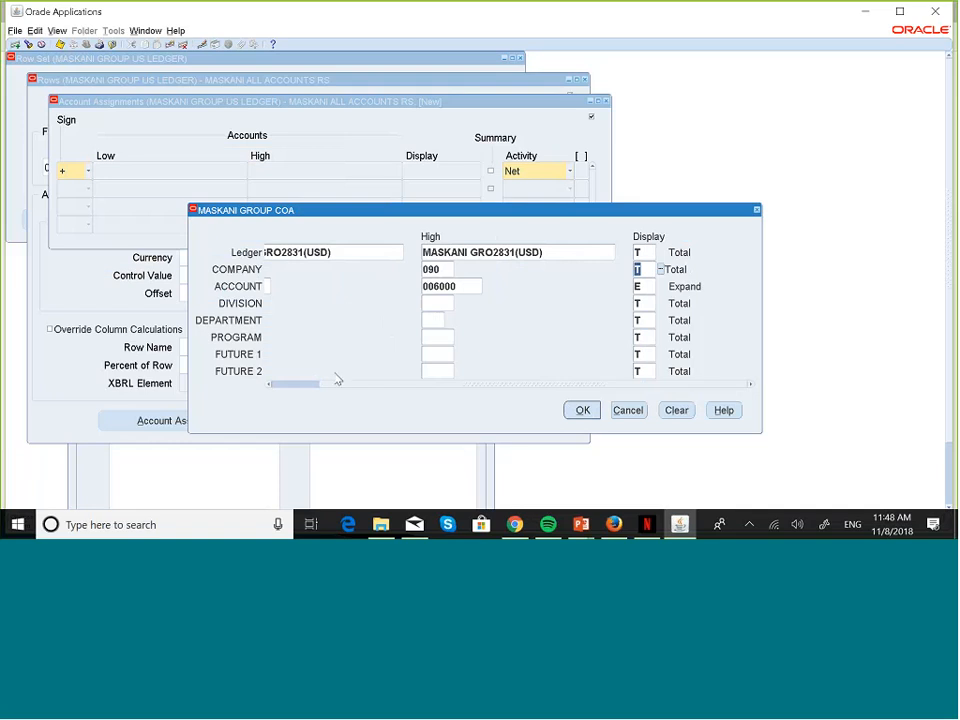
left_click_drag(352, 384, 288, 387)
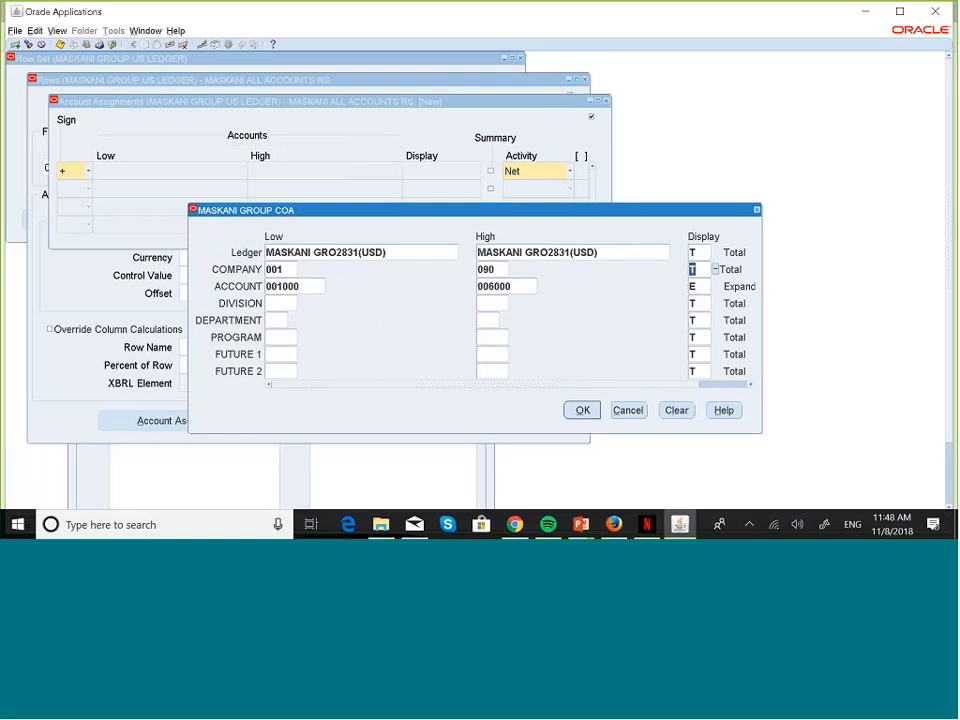
left_click(583, 411)
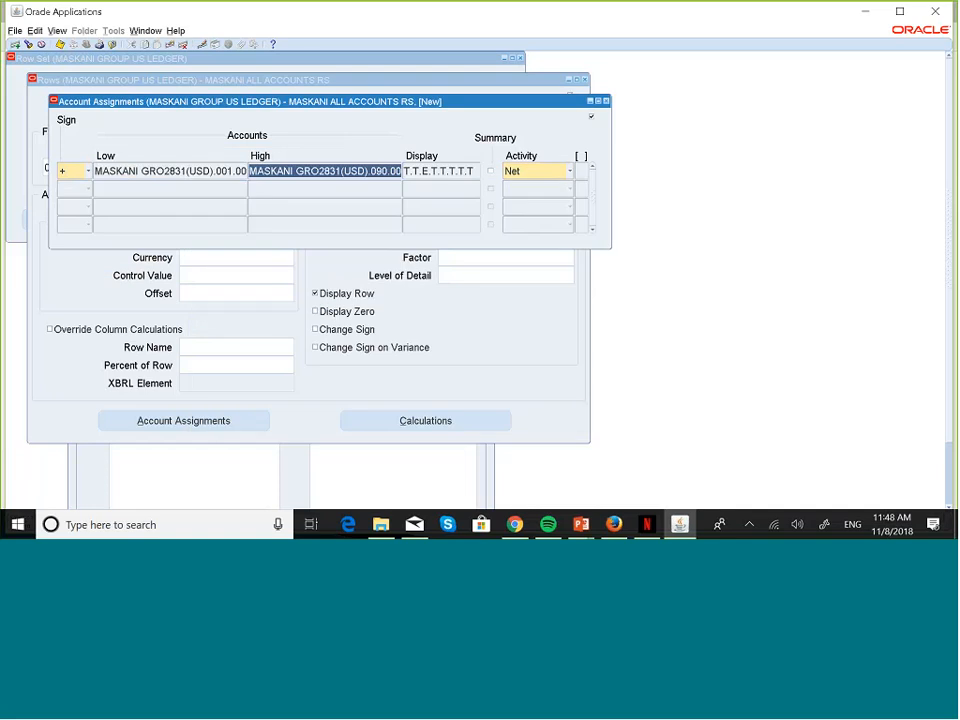
Save the account assignment and return to the row set definition, dismissing the low battery notice.
left_click(60, 45)
left_click(604, 101)
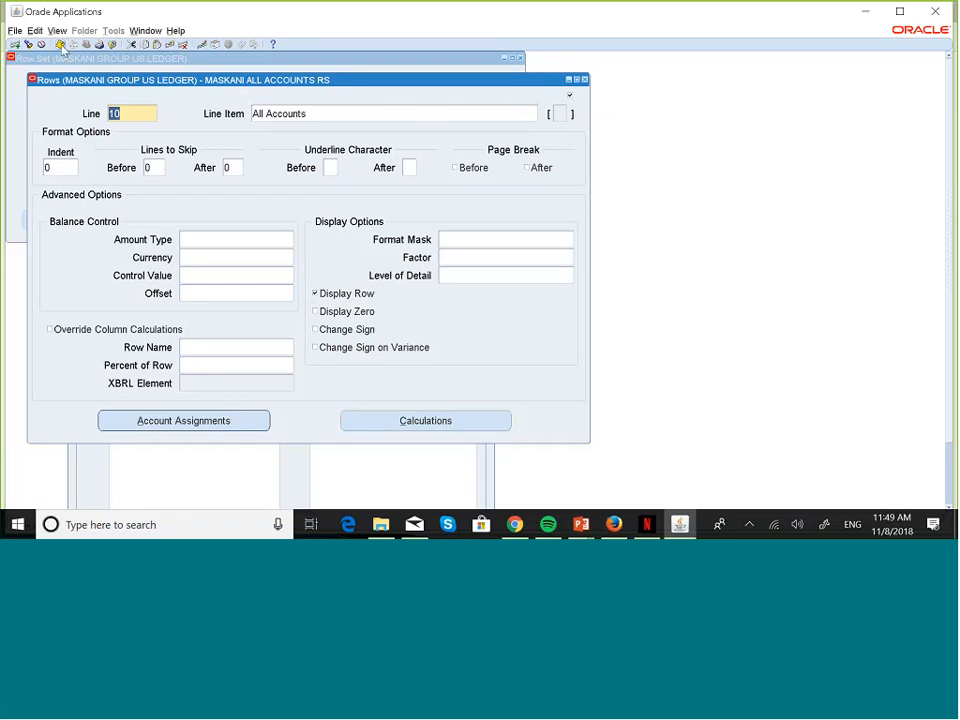
left_click(585, 80)
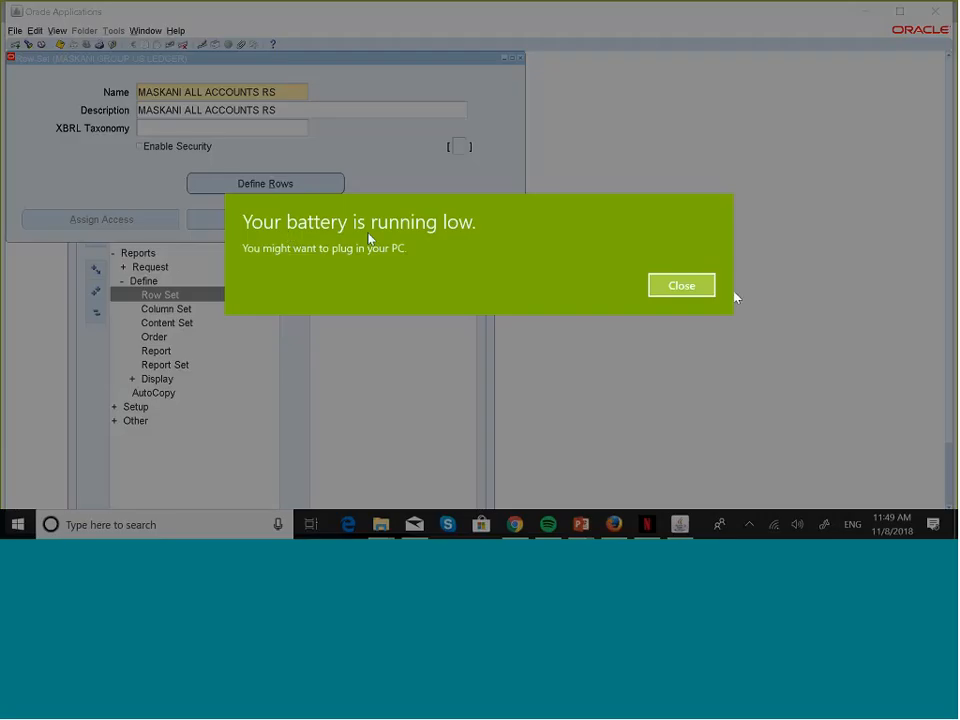
left_click(692, 289)
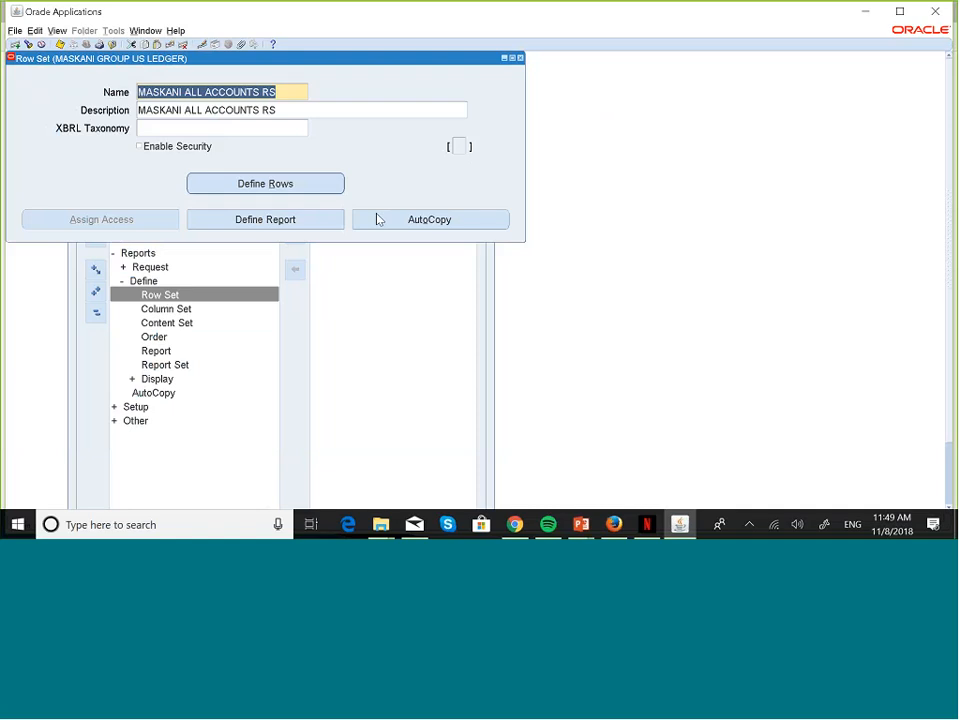
Start defining a report from the row set, using MASKANI STAT AMOUNTS as its name, title and description.
left_click(292, 220)
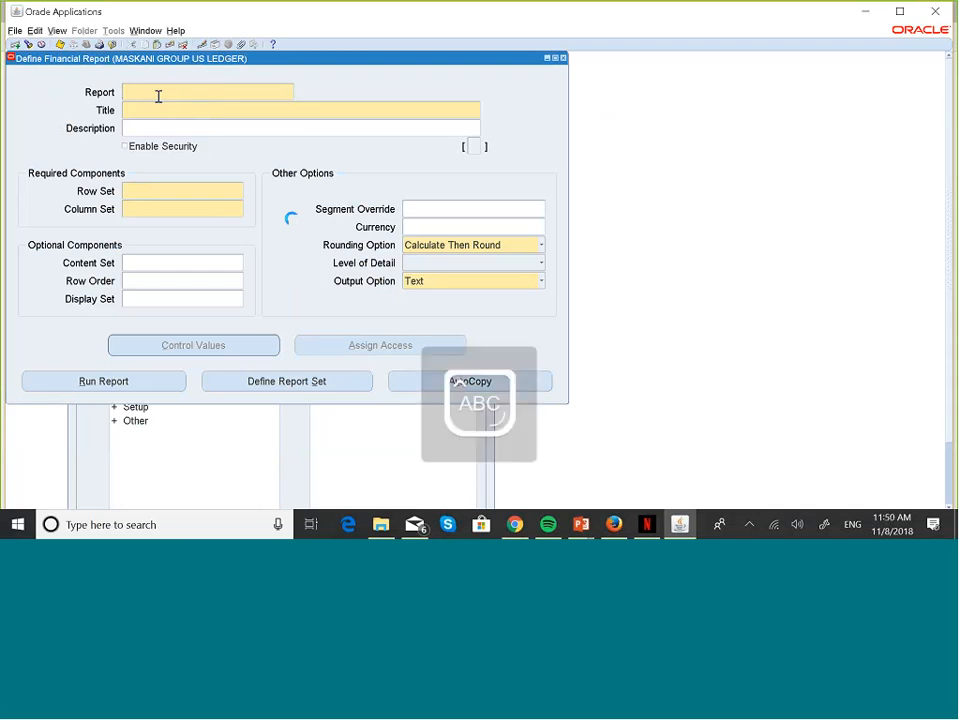
type("MASKANI")
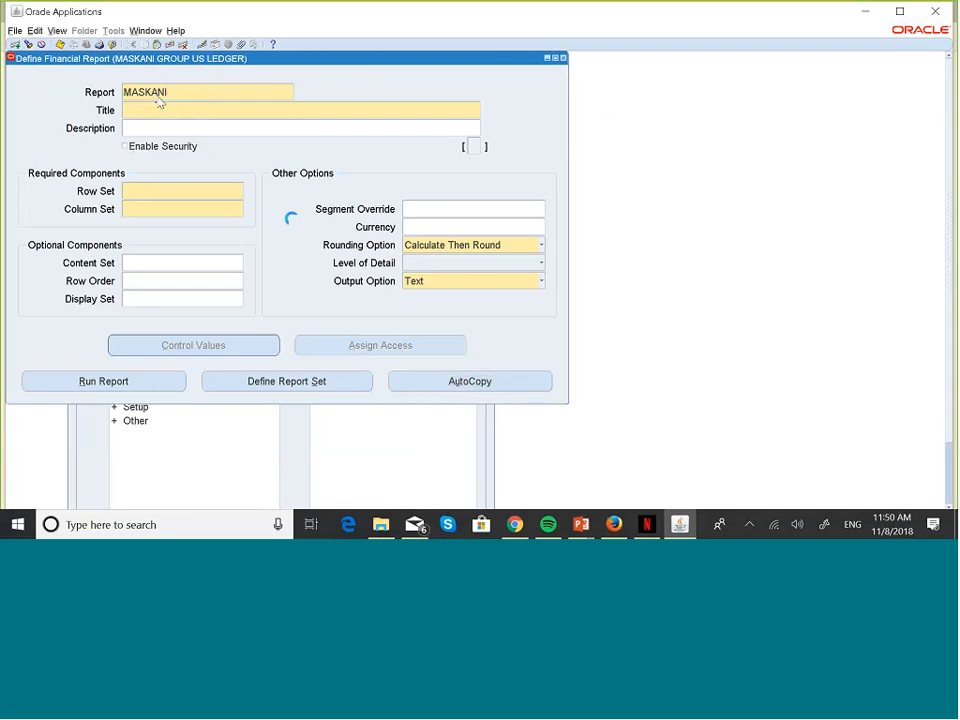
type(" STAT AMOUNTS")
left_click(153, 113)
left_click(255, 93)
key("ctrl+c")
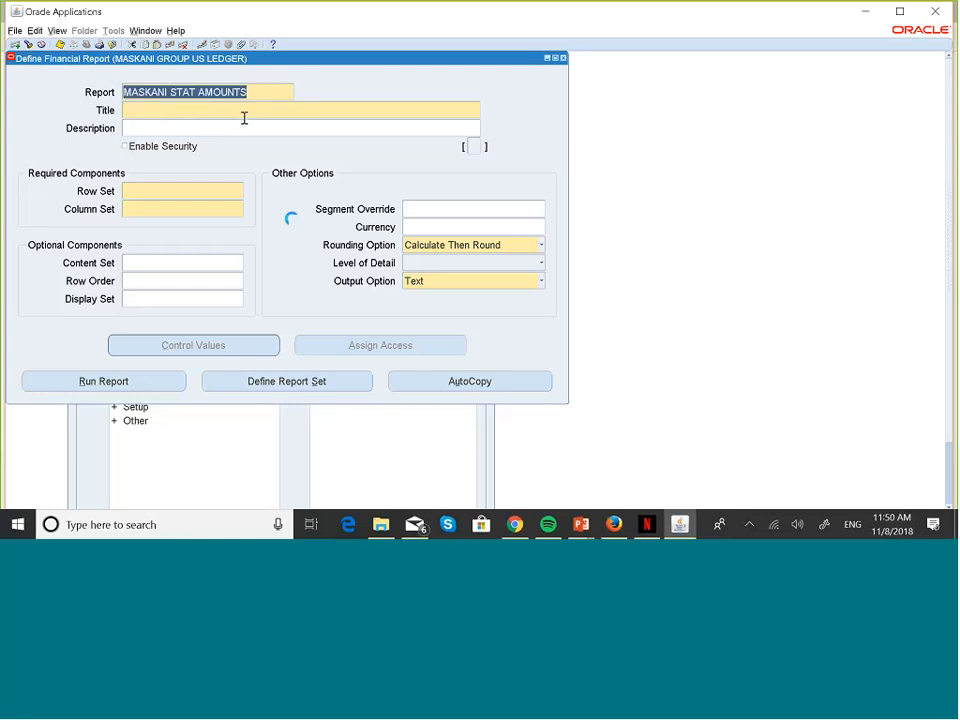
left_click(179, 111)
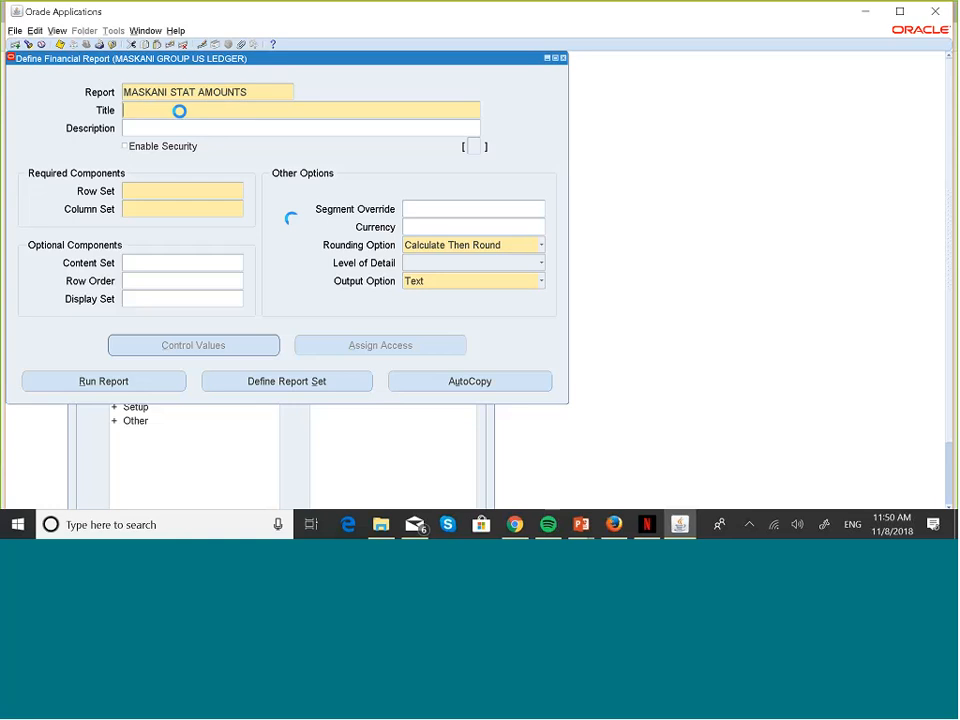
key("ctrl+v")
left_click(202, 128)
key("ctrl+v")
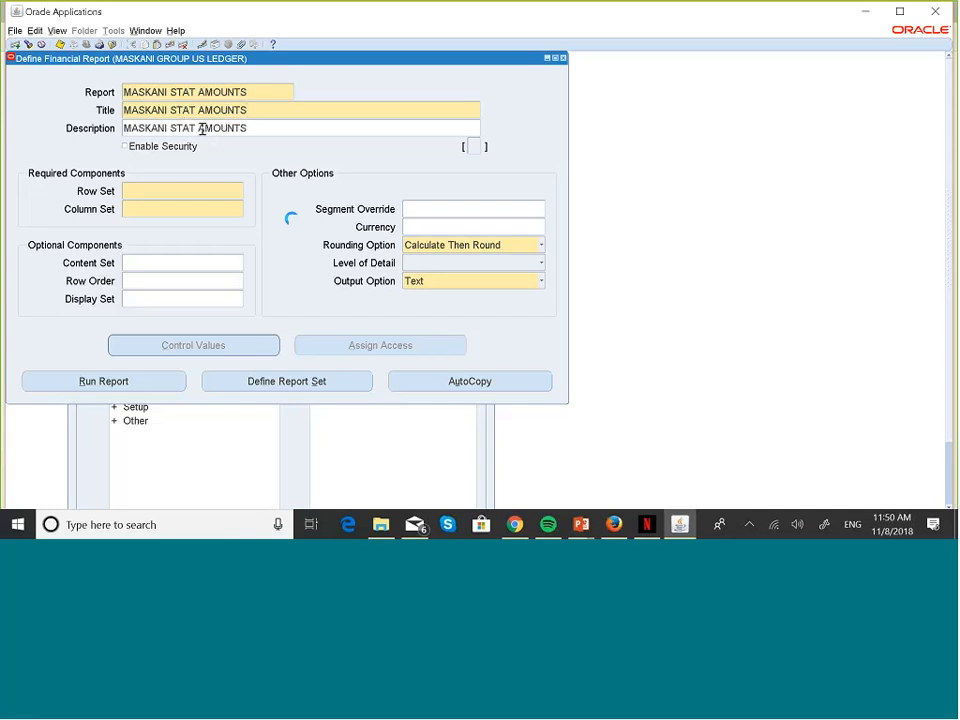
Search the row sets for MASKANI % and assign MASKANI ALL ACCOUNTS RS to the report.
left_click(178, 196)
left_click(241, 191)
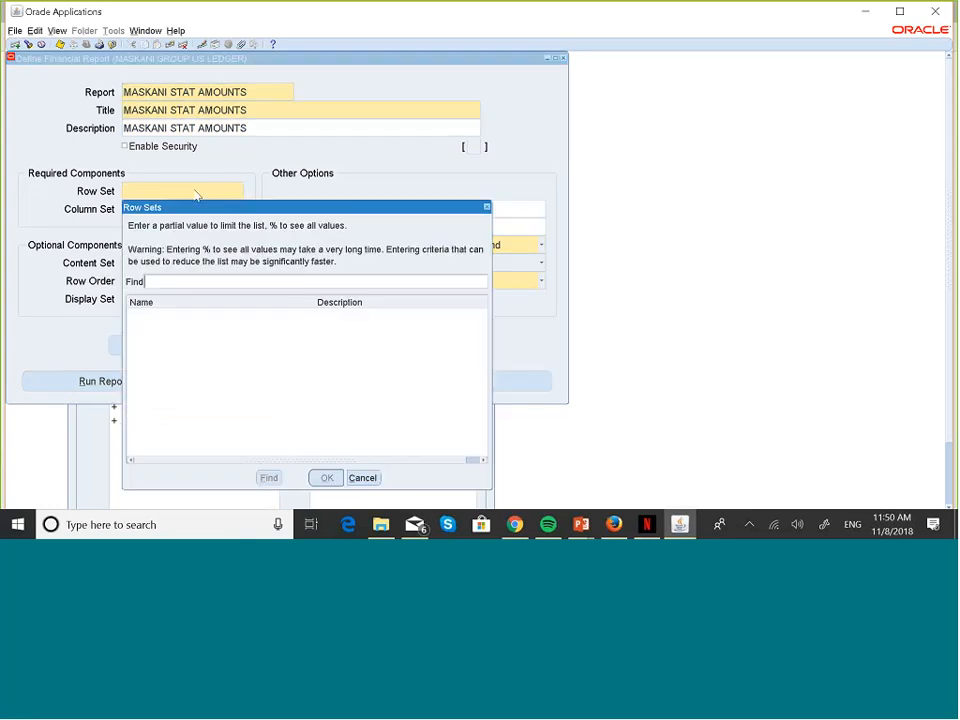
type("MASKANI %")
left_click(263, 477)
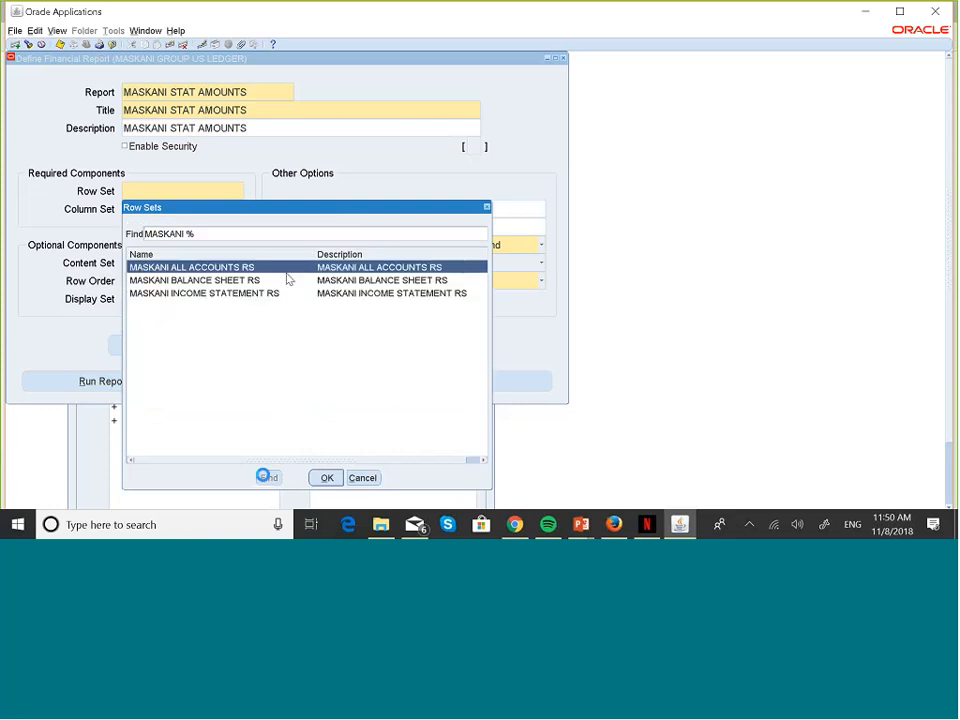
left_click(327, 480)
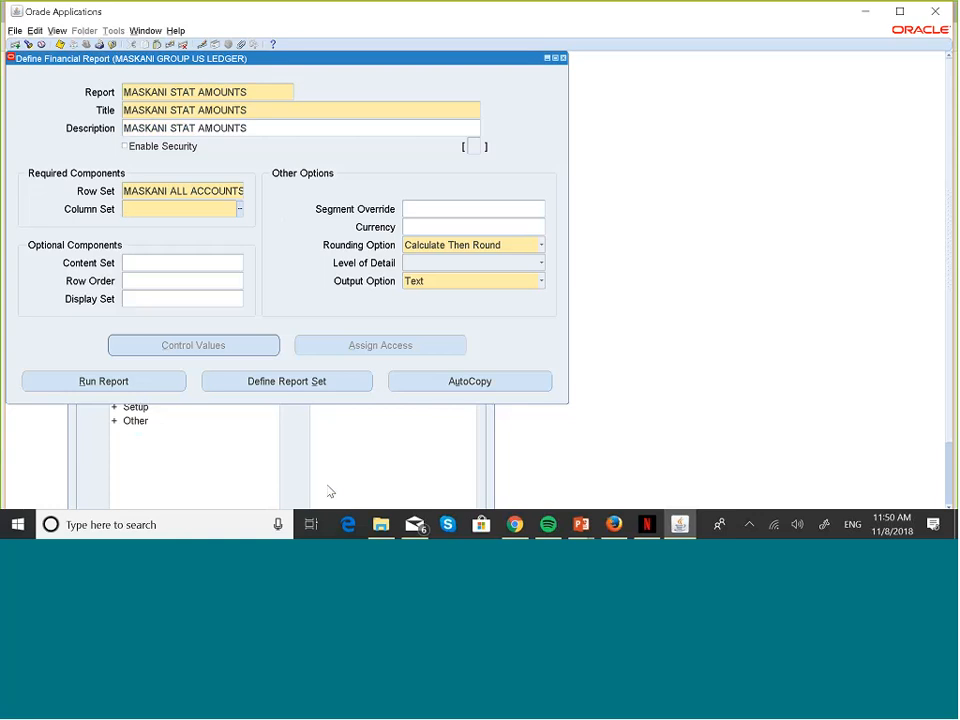
Search the column sets for MASKANI % and assign MASKANI STAT AMOUNTS CS to the report.
left_click(242, 213)
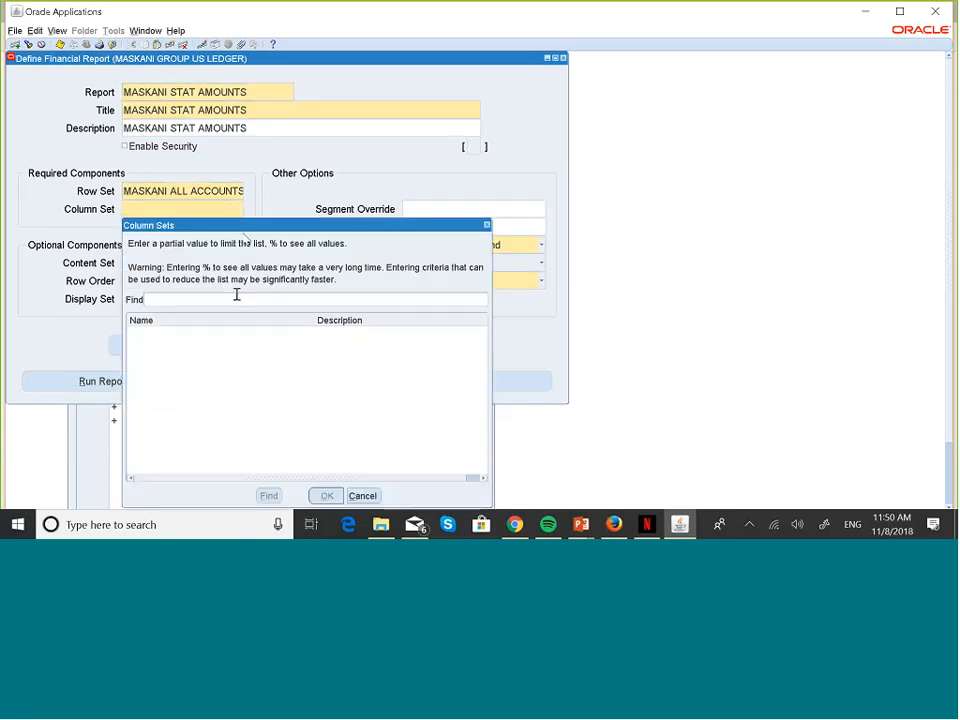
type("MASKA")
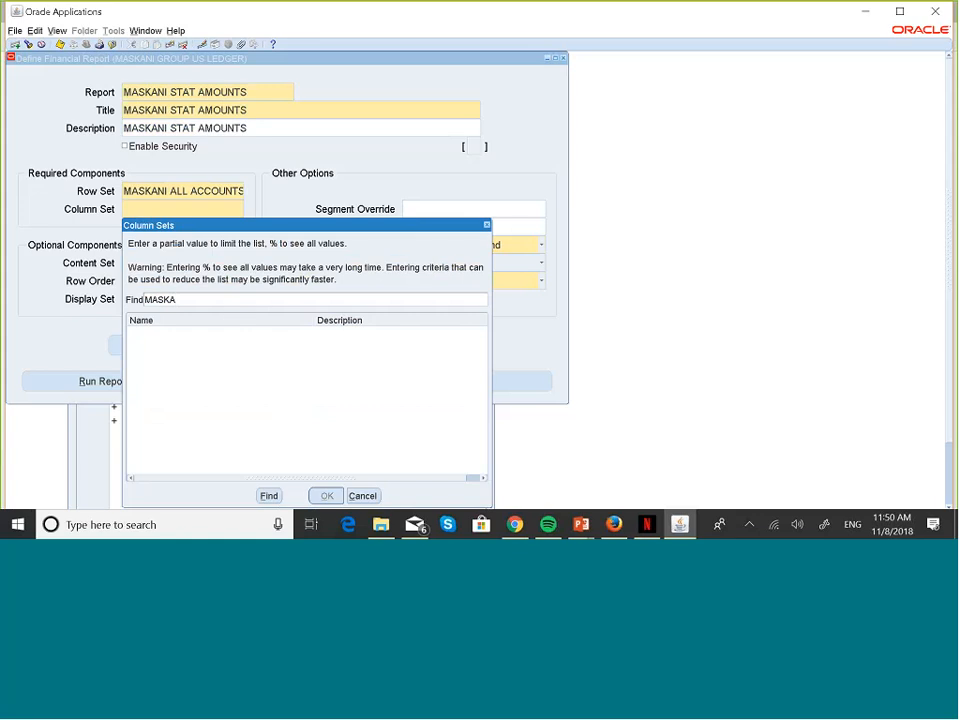
type("NI %")
left_click(270, 497)
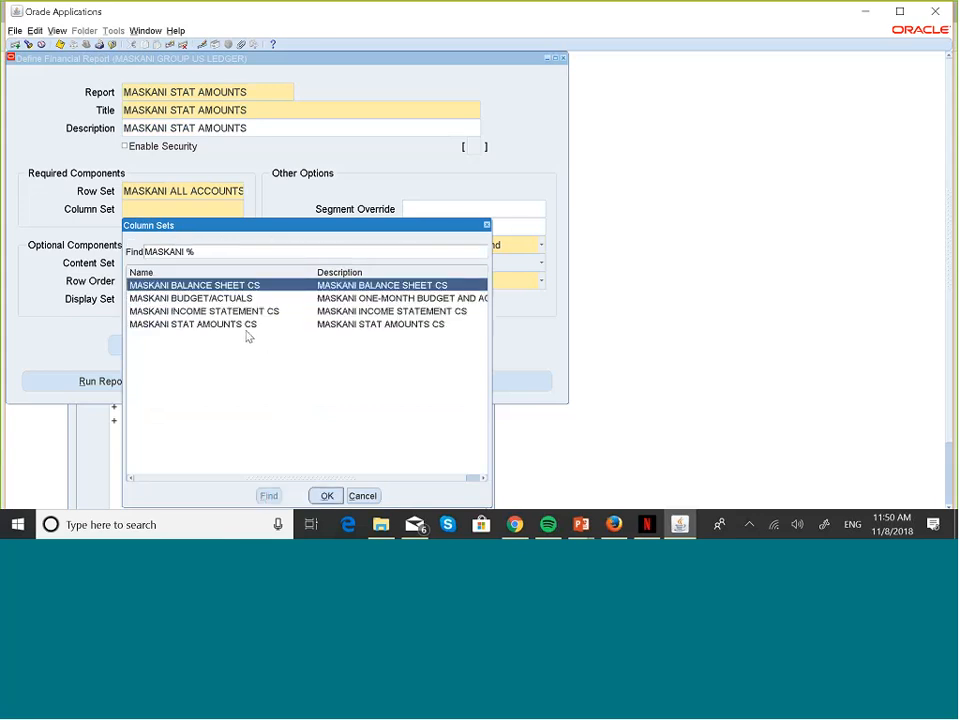
left_click(238, 325)
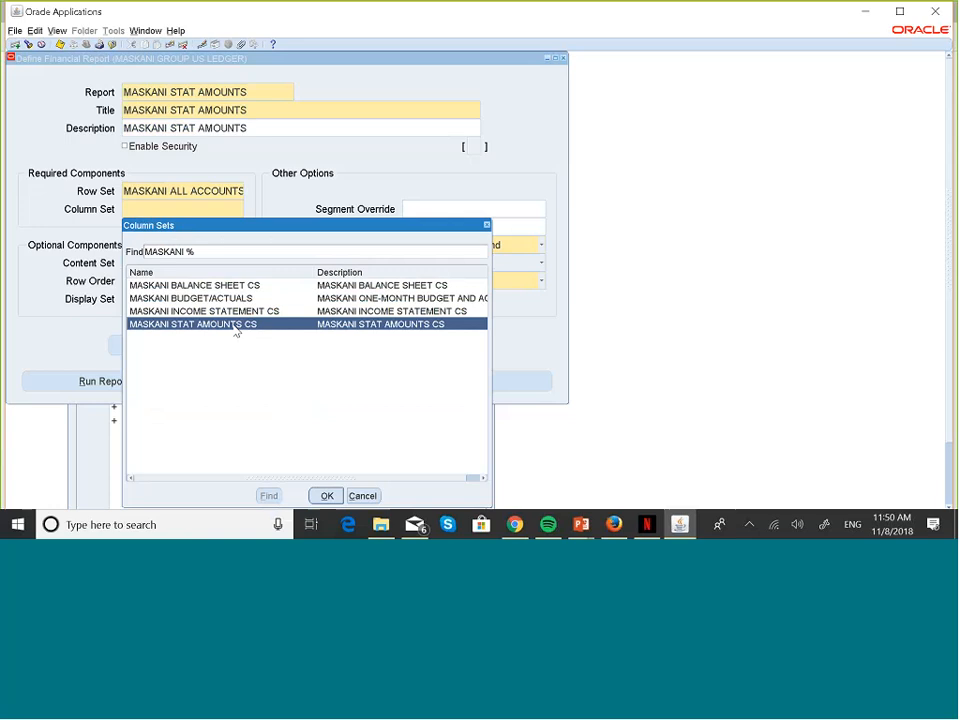
left_click(326, 495)
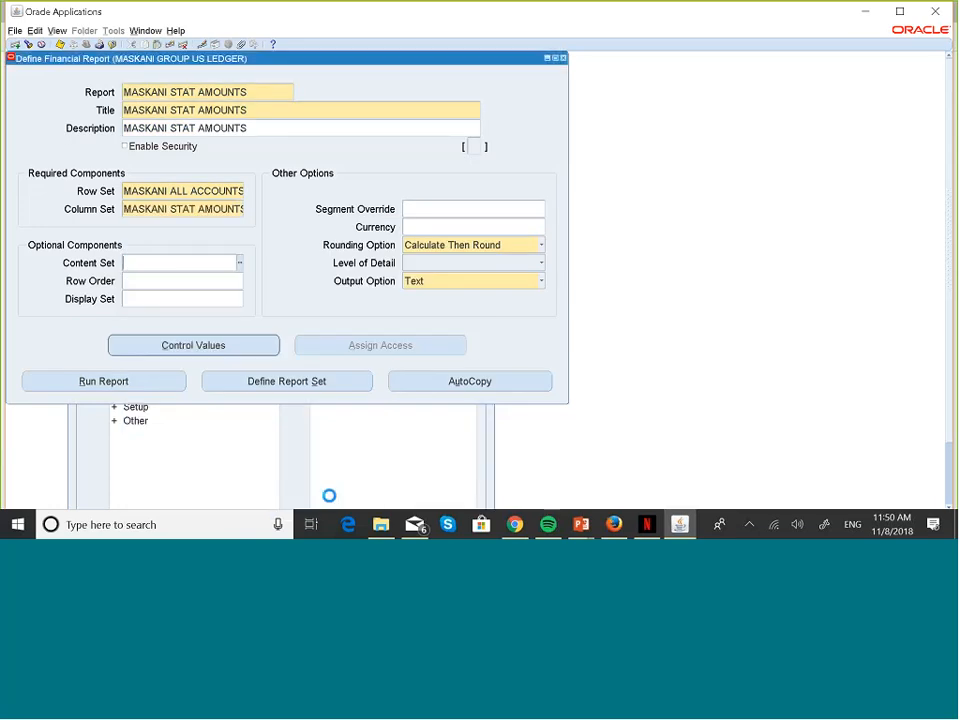
In the report's control values, add currency control value 1 with the currency type Statistical.
left_click(207, 347)
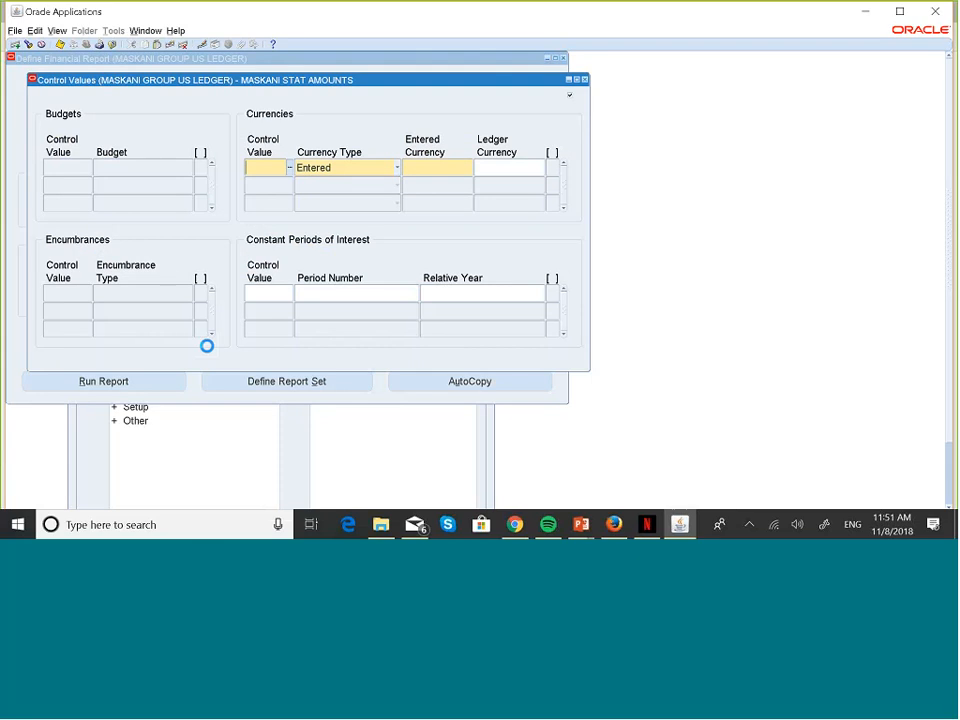
type("1")
left_click(397, 168)
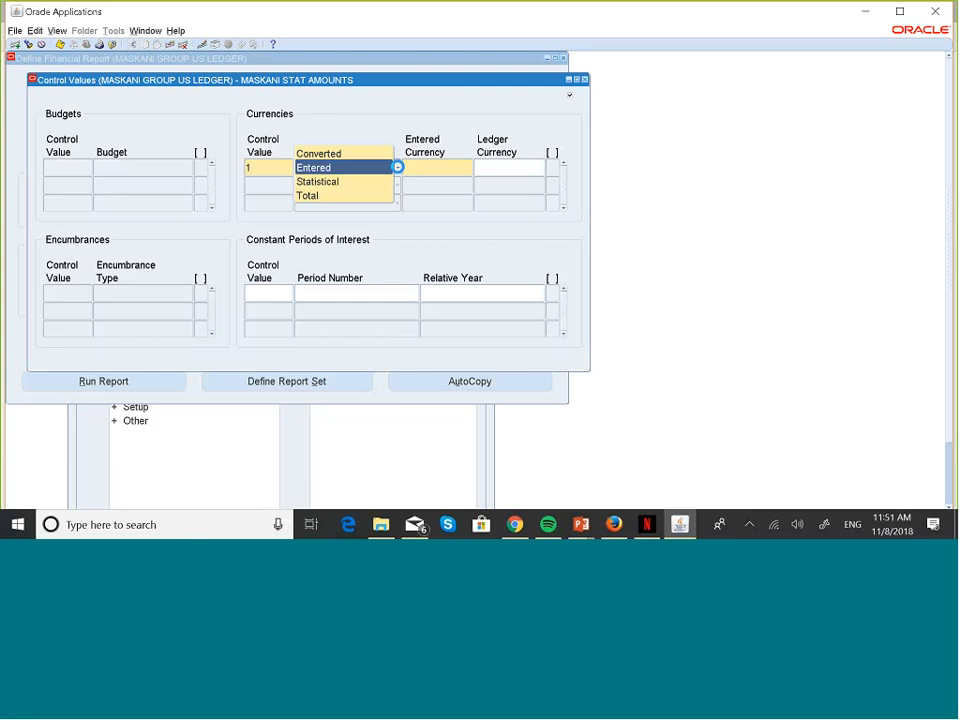
left_click(342, 182)
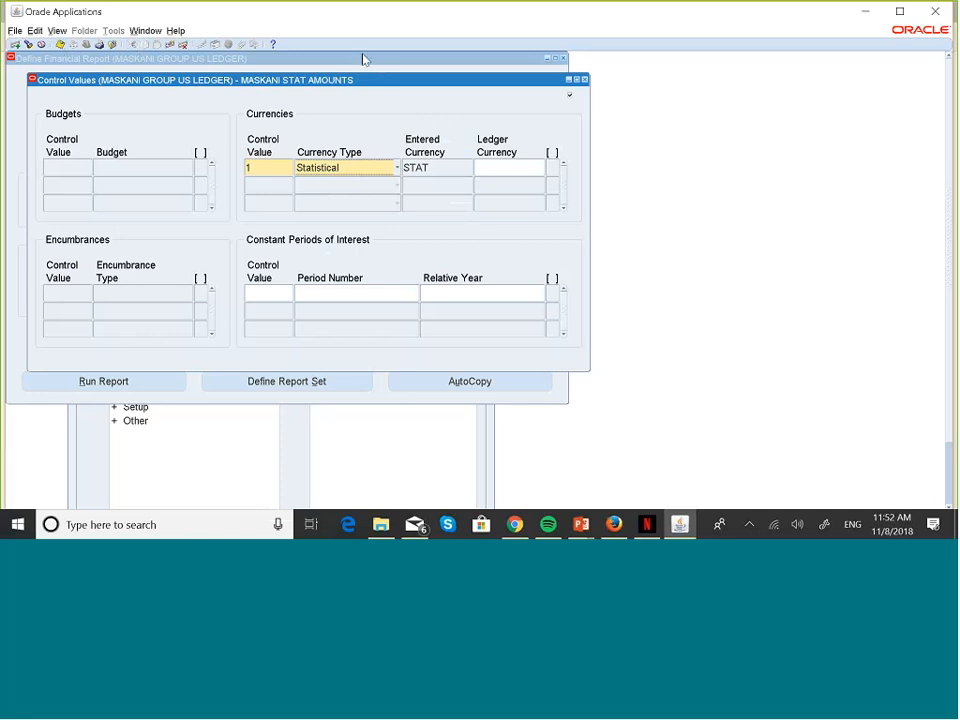
Close the control values and submit the MASKANI STAT AMOUNTS report for period OCT-18 in USD.
left_click(585, 79)
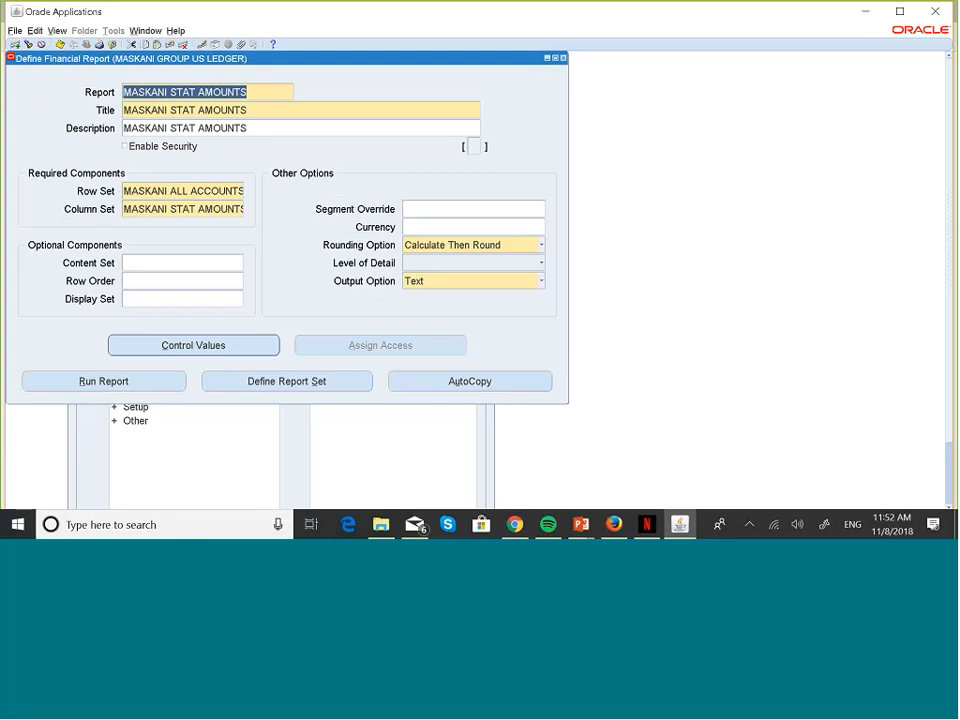
left_click(133, 386)
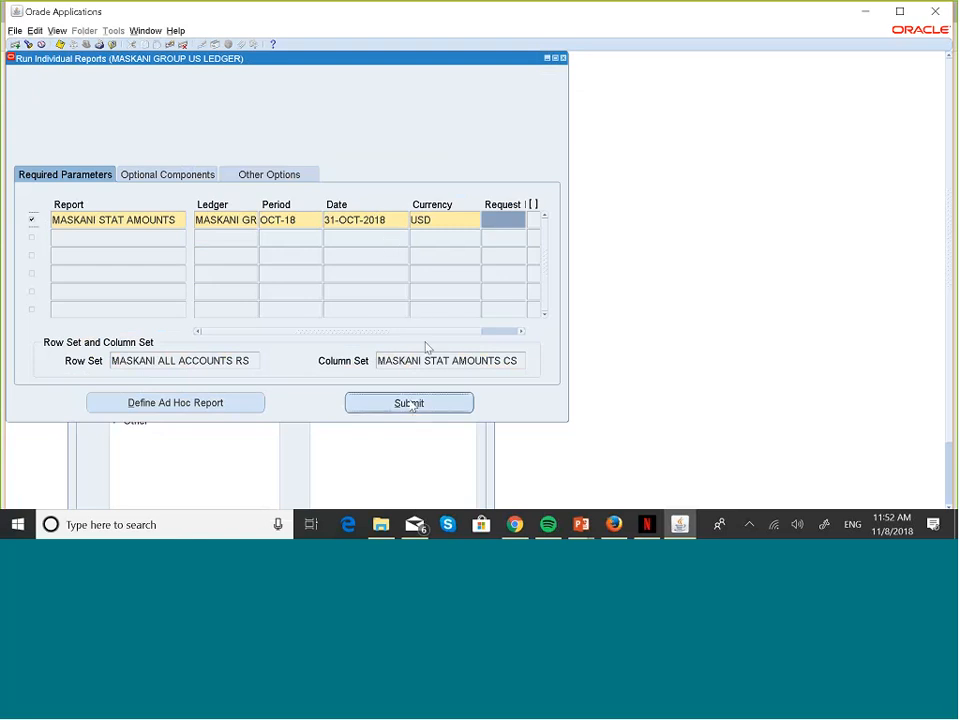
left_click(411, 404)
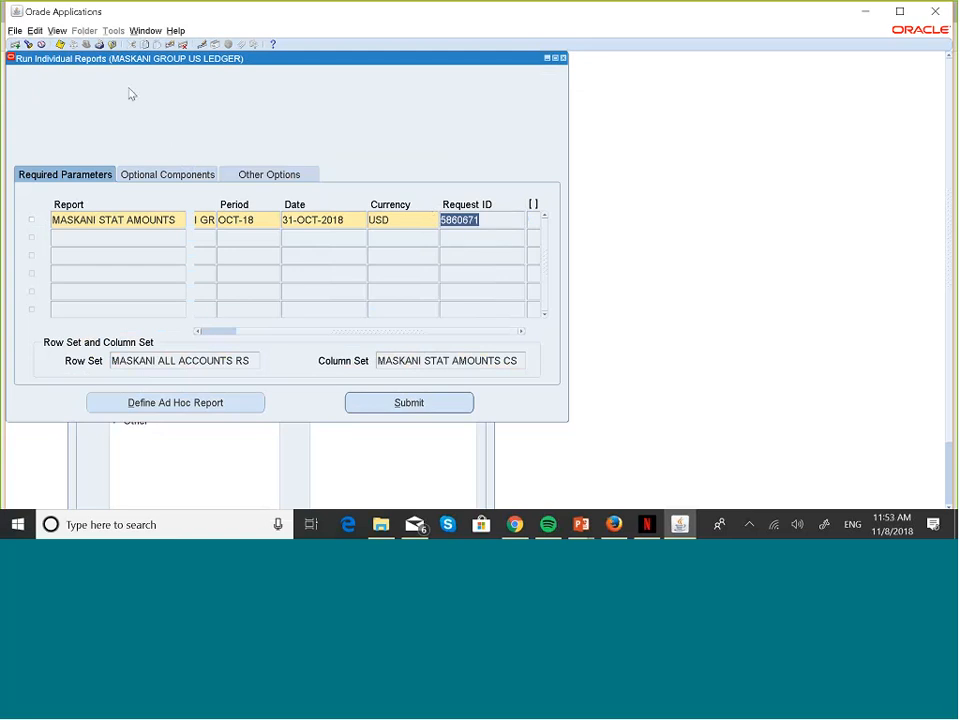
Find the submitted report among the concurrent requests by its specific request ID 5860671.
key("alt+v")
key("Escape")
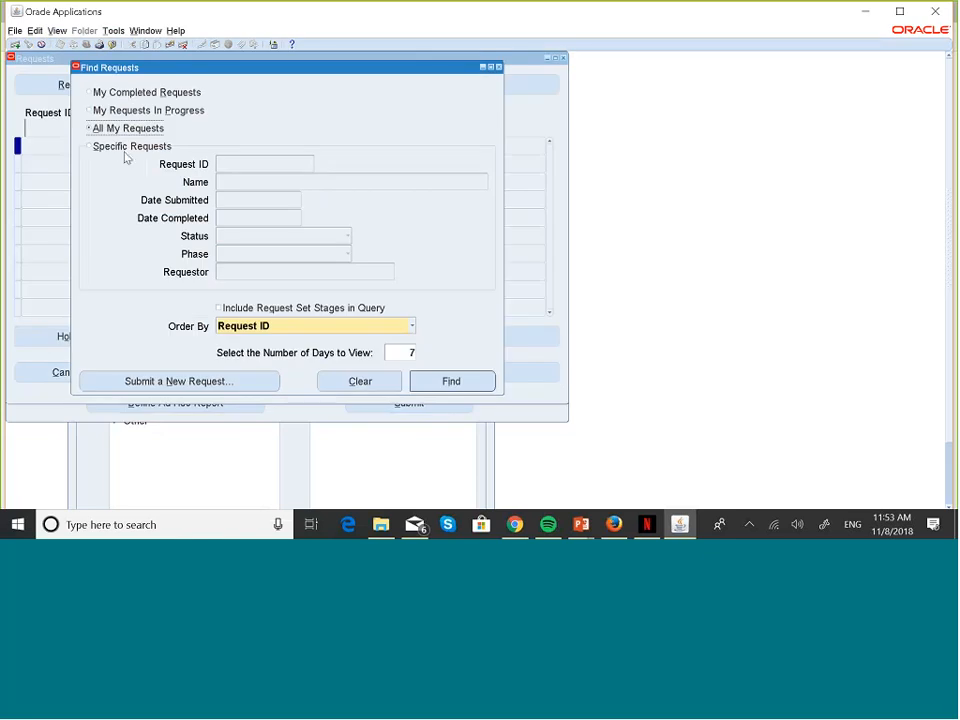
left_click(90, 146)
left_click(221, 162)
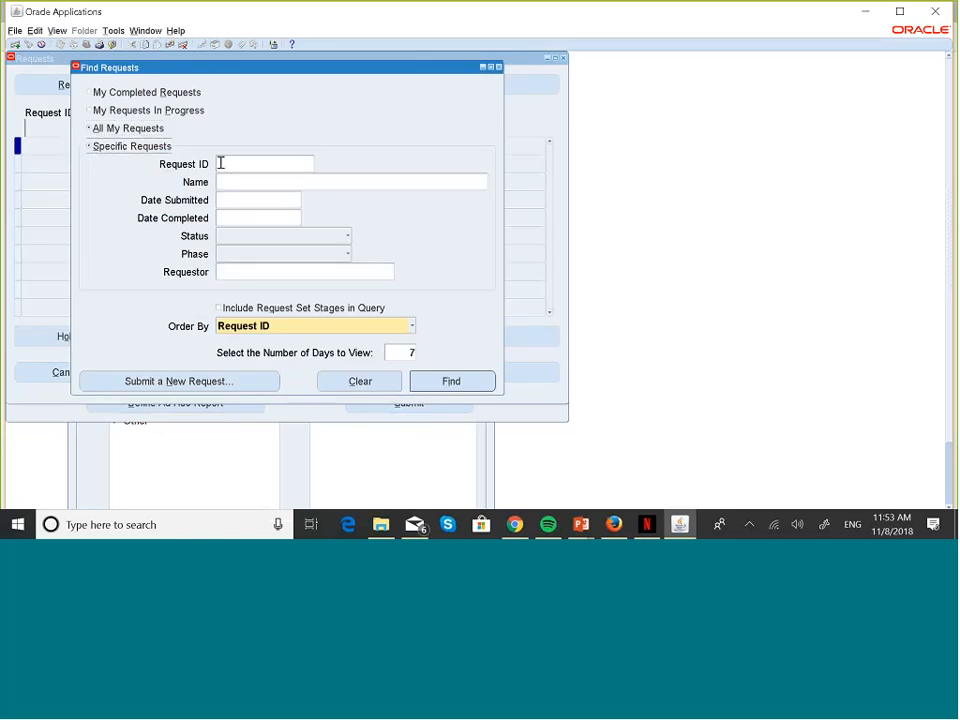
type("5360671")
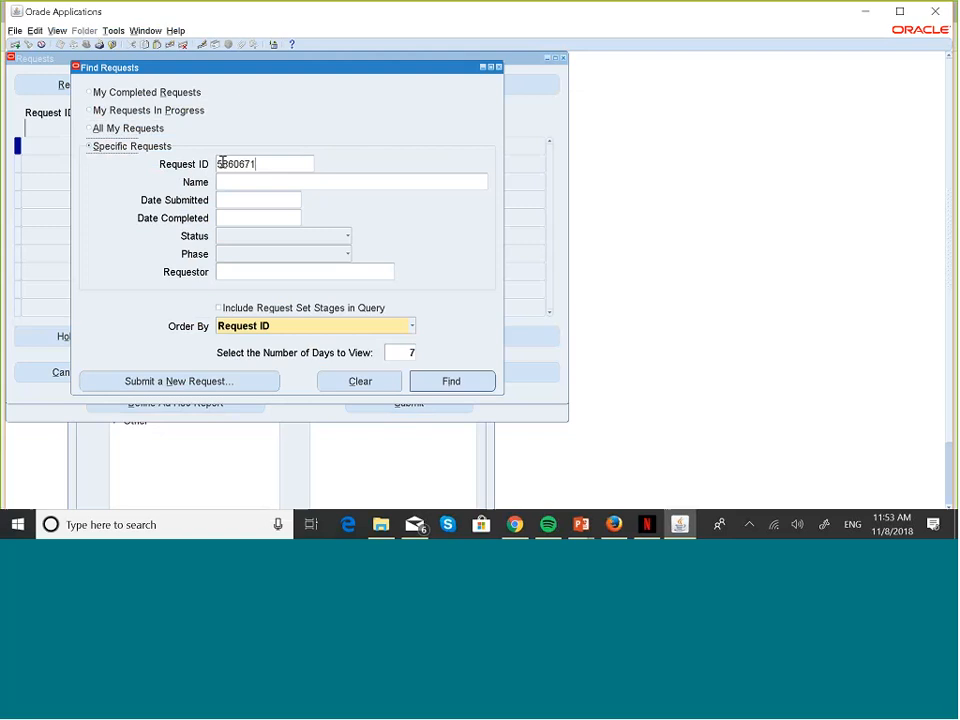
left_click(456, 389)
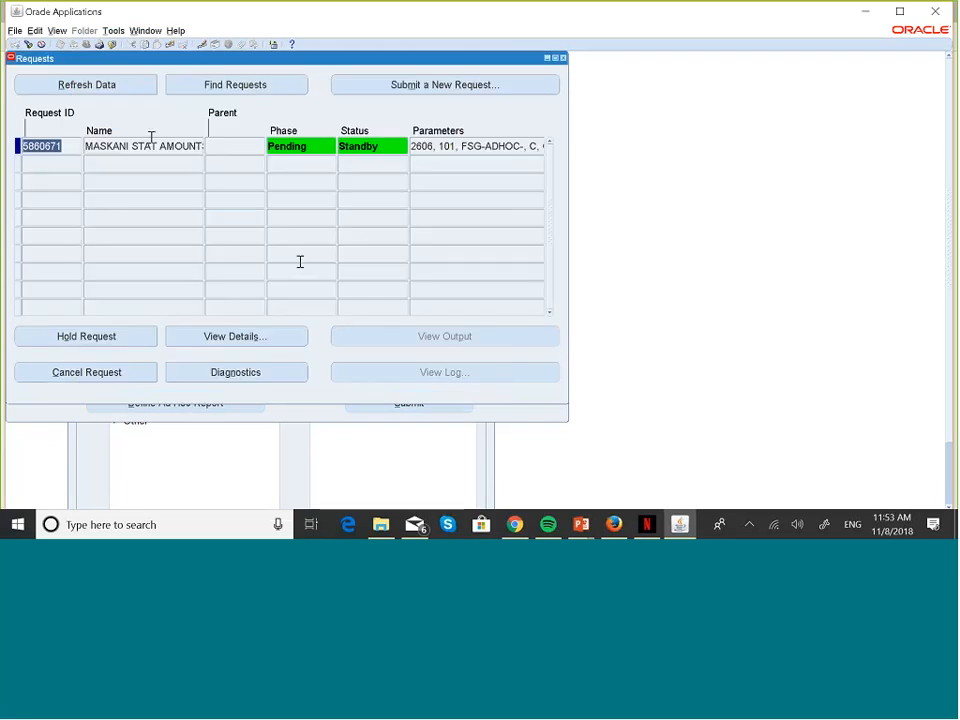
Refresh the MASKANI STAT AMOUNTS request data until the run completes, and view the report output.
left_click(114, 88)
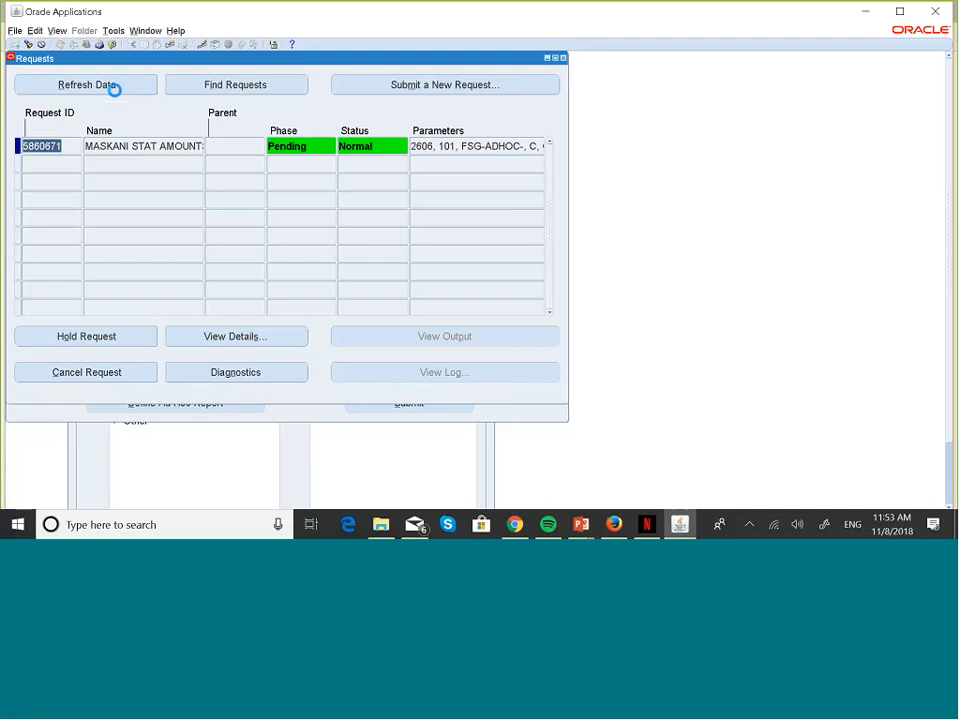
left_click(114, 89)
left_click(114, 90)
left_click(114, 90)
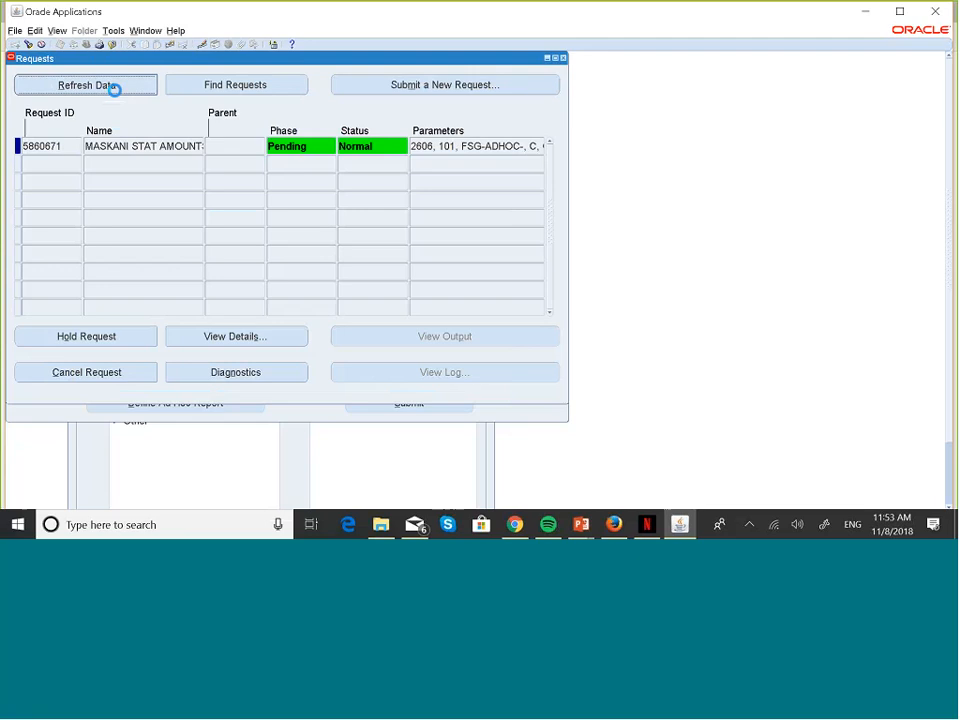
left_click(114, 90)
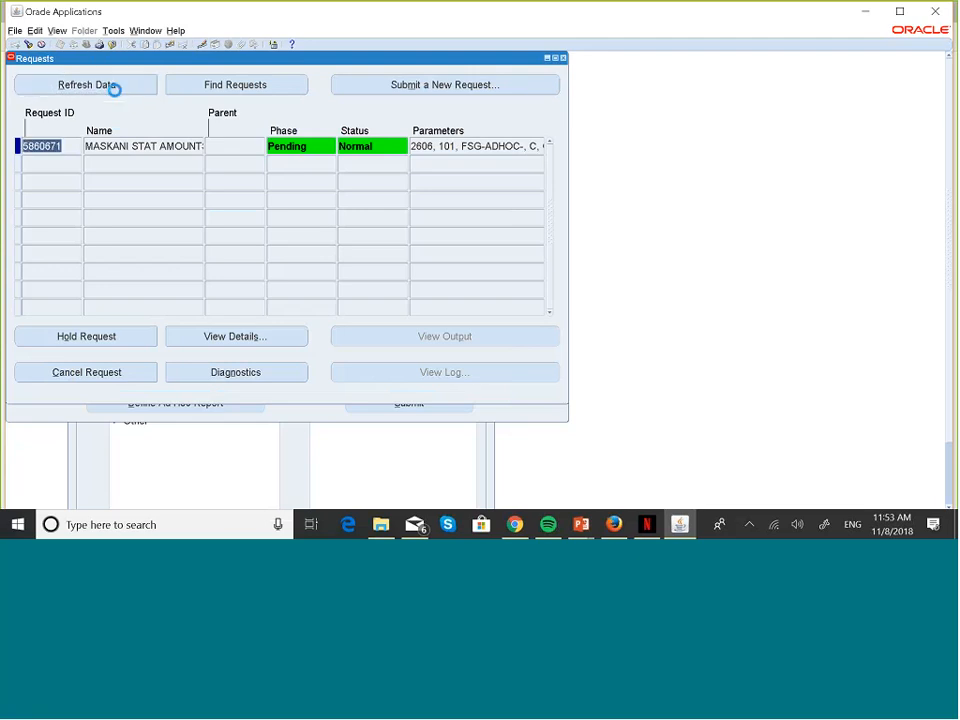
left_click(114, 90)
left_click(114, 90)
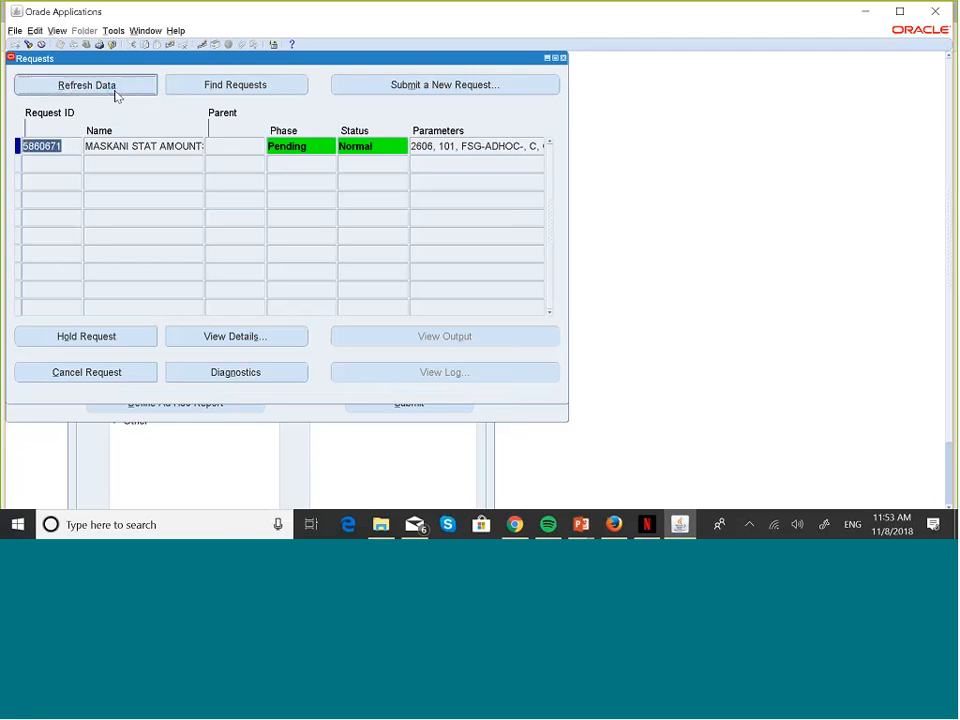
left_click(114, 90)
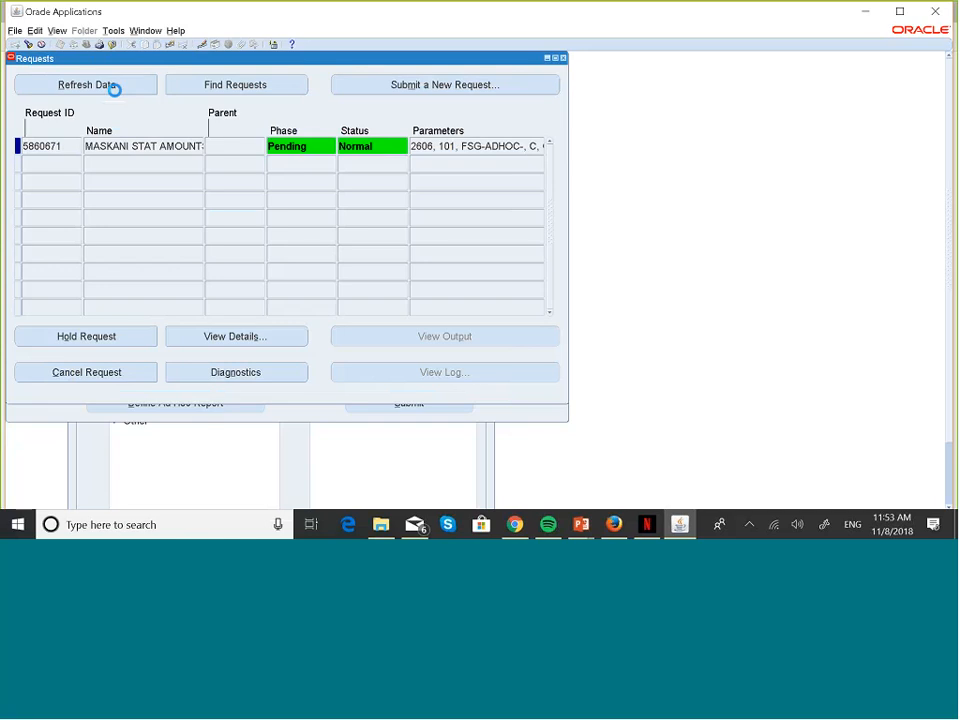
left_click(114, 90)
left_click(114, 90)
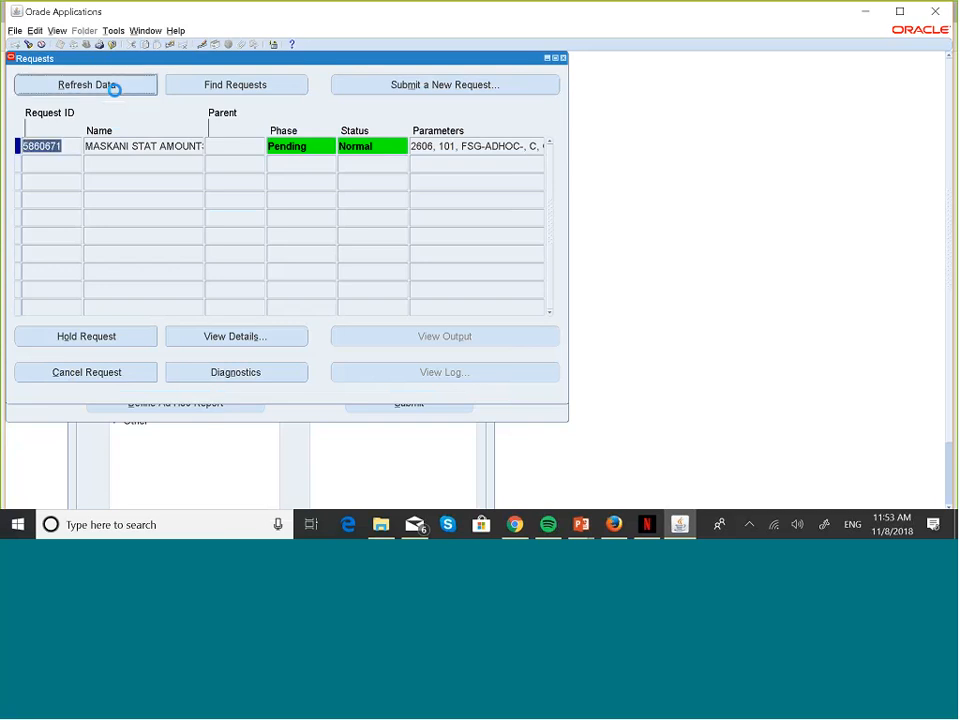
left_click(115, 92)
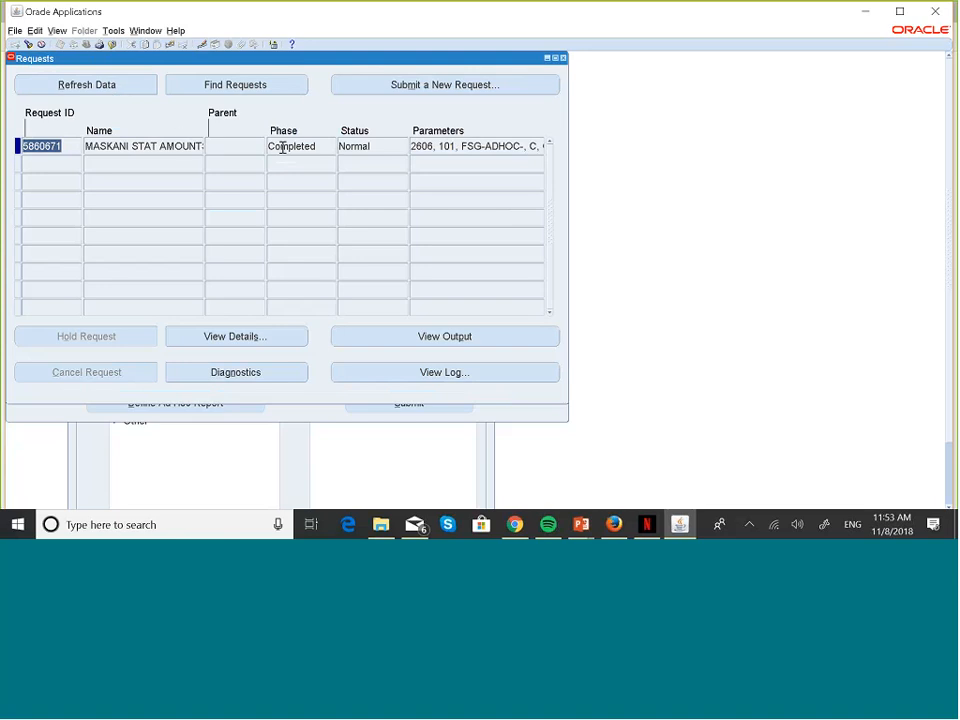
left_click(466, 340)
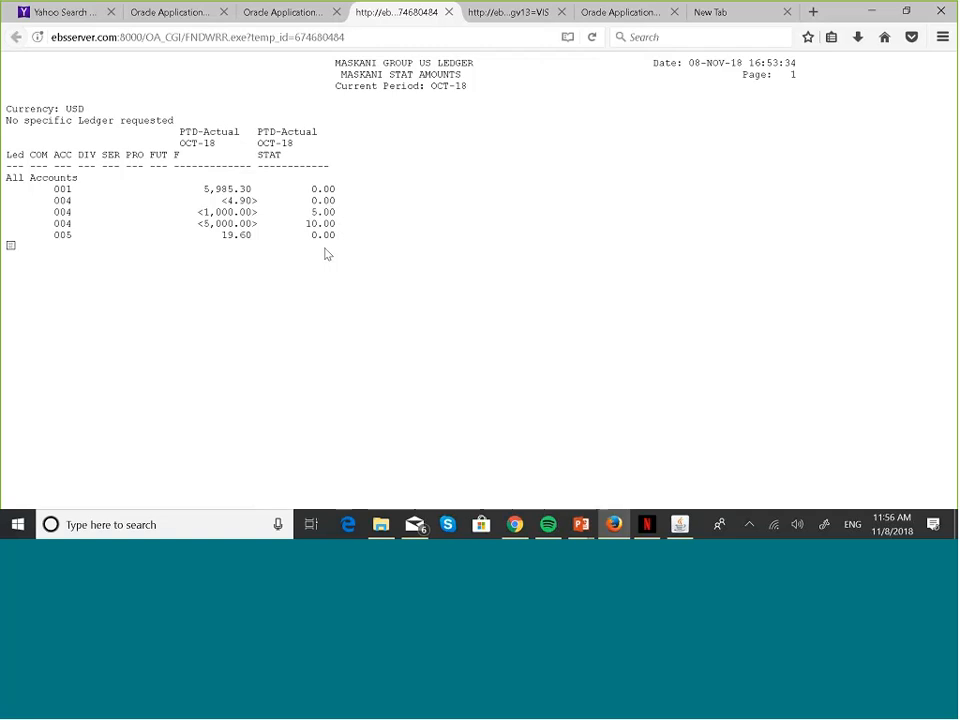
Switch from the report output to the PowerPoint slide show on FSG Control Value-Multicurrency Reporting.
key("alt")
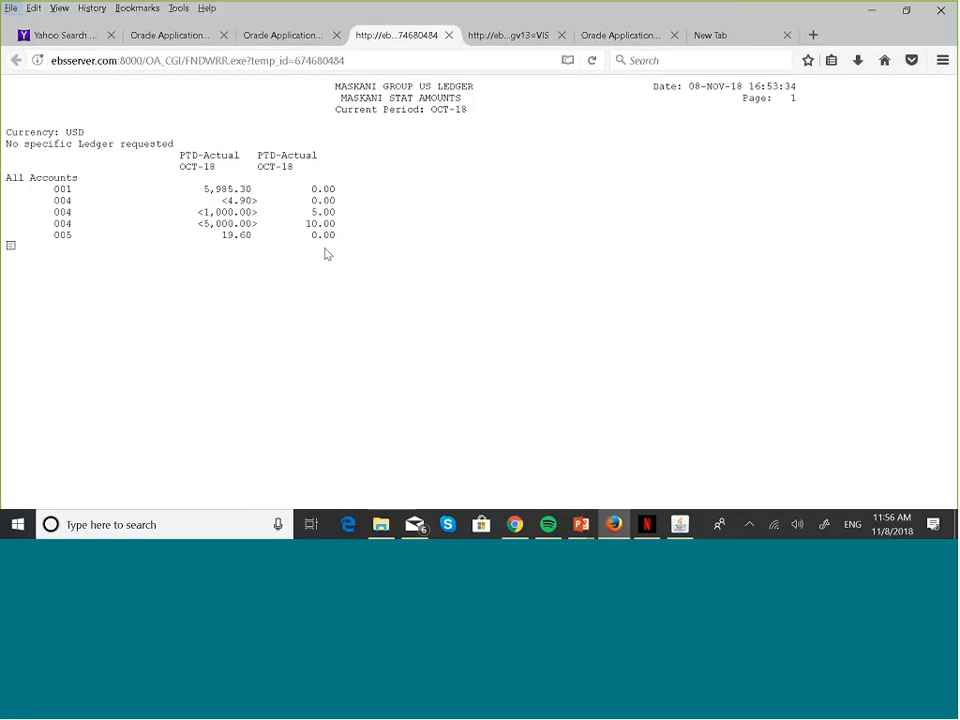
key("alt")
key("super+Tab")
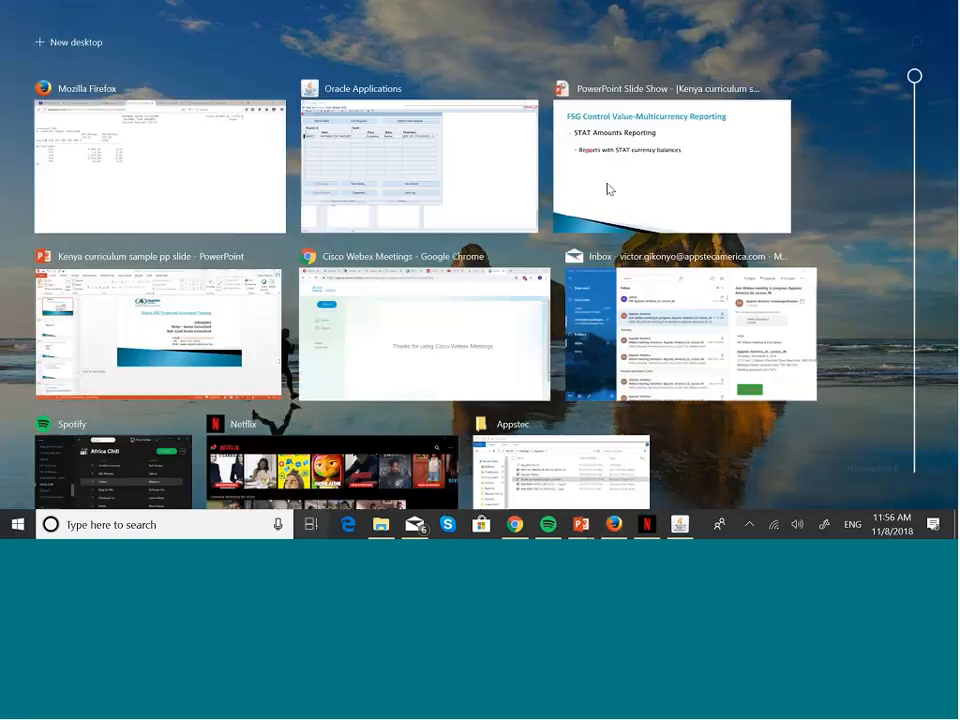
left_click(616, 183)
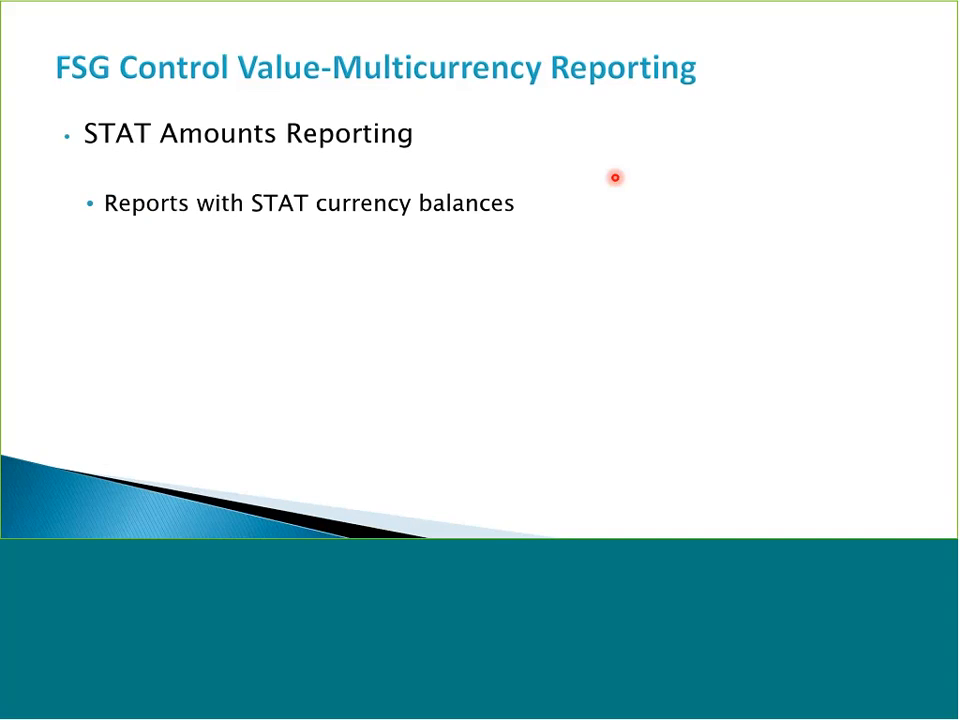